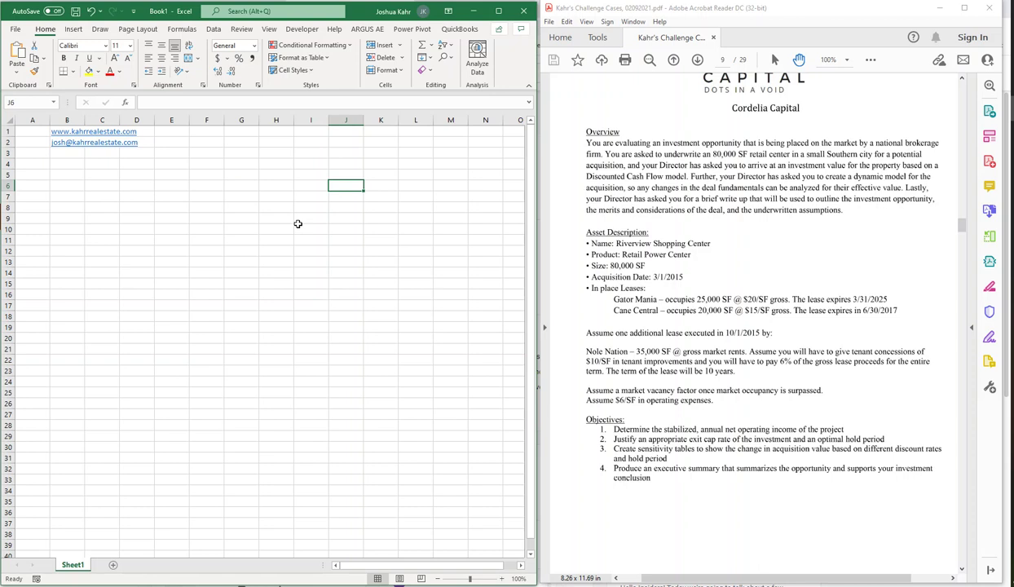
# - Label cell C5 as SF and enter the property's size of 80000 beside it
pyautogui.scroll(1, 585, 265)
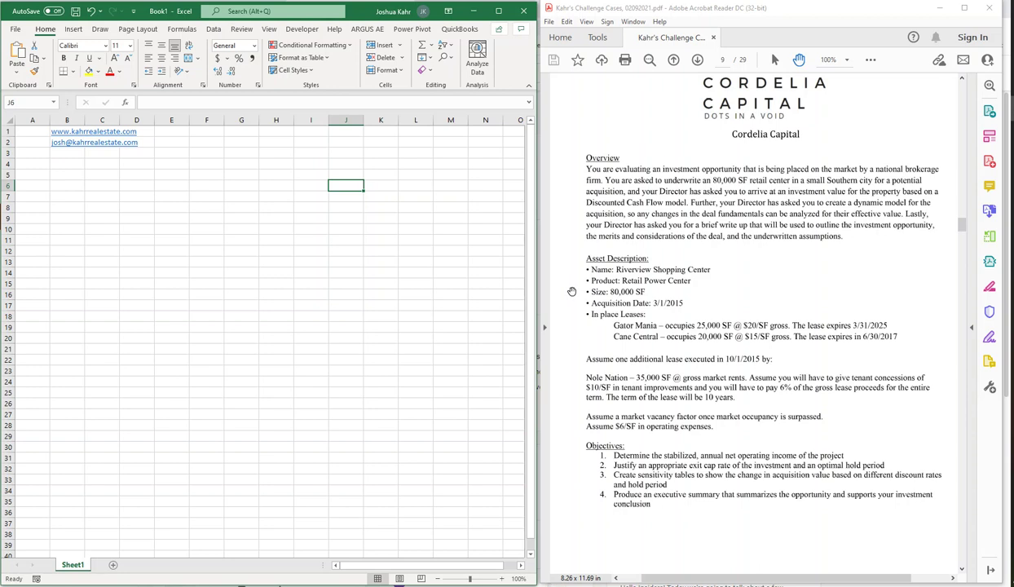
pyautogui.click(112, 204)
pyautogui.press('Left')
pyautogui.press('Left')
pyautogui.press('Right')
pyautogui.press('Right')
pyautogui.press('Right')
pyautogui.press('Up')
pyautogui.press('Up')
pyautogui.press('Up')
pyautogui.press('Left')
pyautogui.write('SF')
pyautogui.press('Tab')
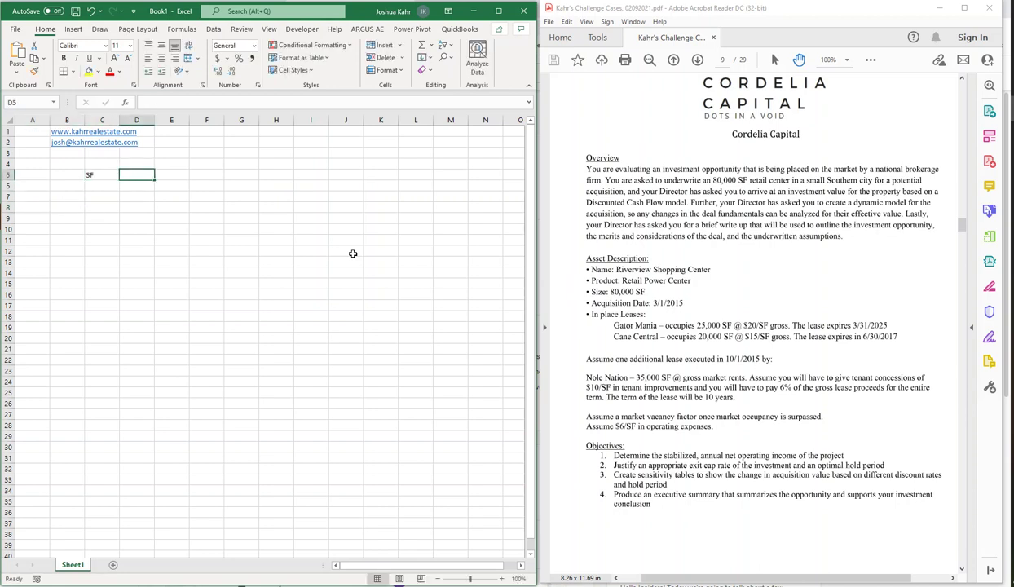
pyautogui.write('80000')
pyautogui.press('Return')
# - Add the first tenant, Gator, in row 8 with 25000 square feet and a rent of 20
pyautogui.press('Return')
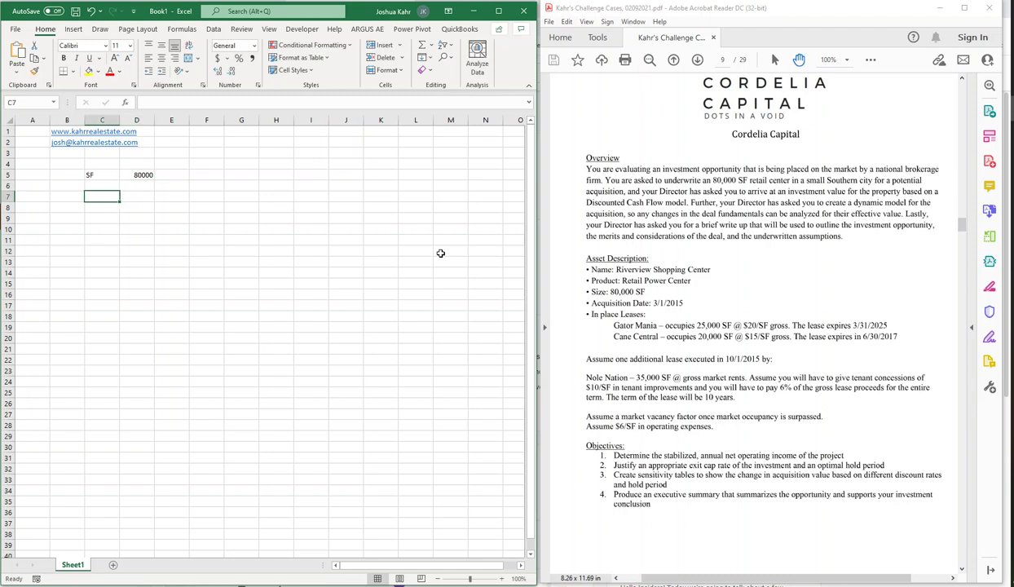
pyautogui.press('Return')
pyautogui.write('Gator')
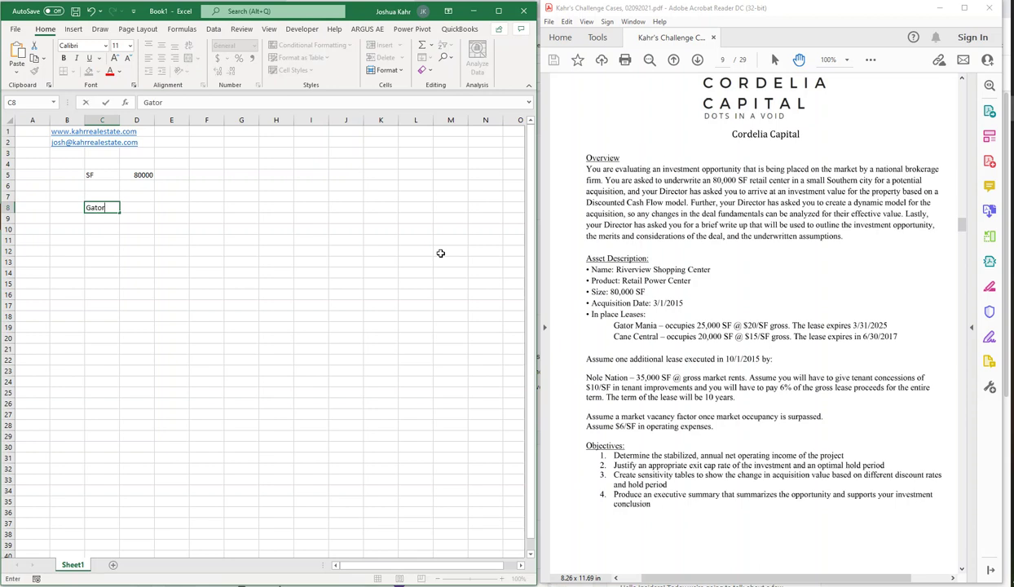
pyautogui.press('Tab')
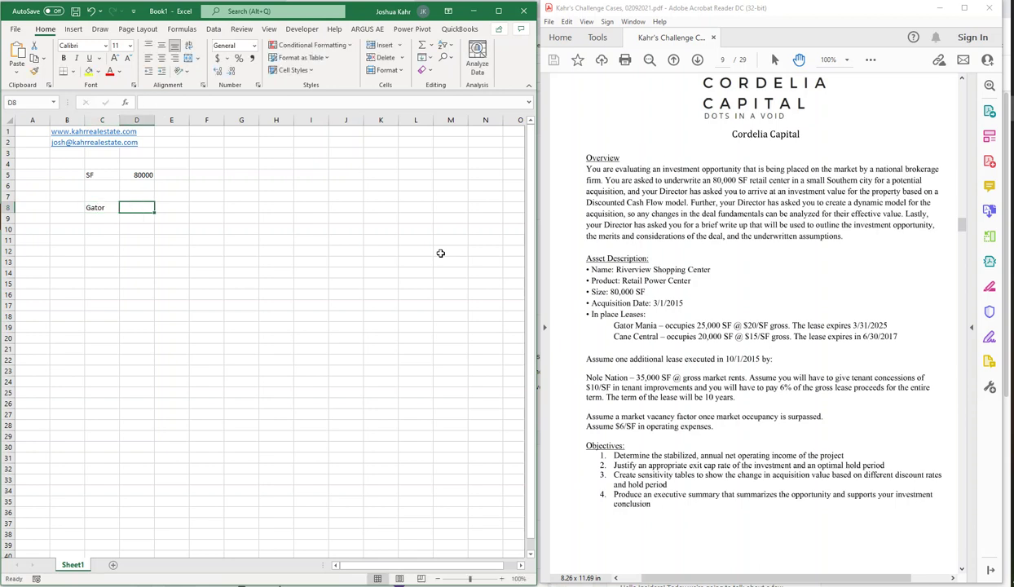
pyautogui.write('25000')
pyautogui.press('Tab')
pyautogui.write('20')
# - Add an Expiration heading in F7 and enter 3/31/25 as Gator's lease expiration
pyautogui.press('Tab')
pyautogui.press('Up')
pyautogui.write('Expen')
pyautogui.press('BackSpace')
pyautogui.press('BackSpace')
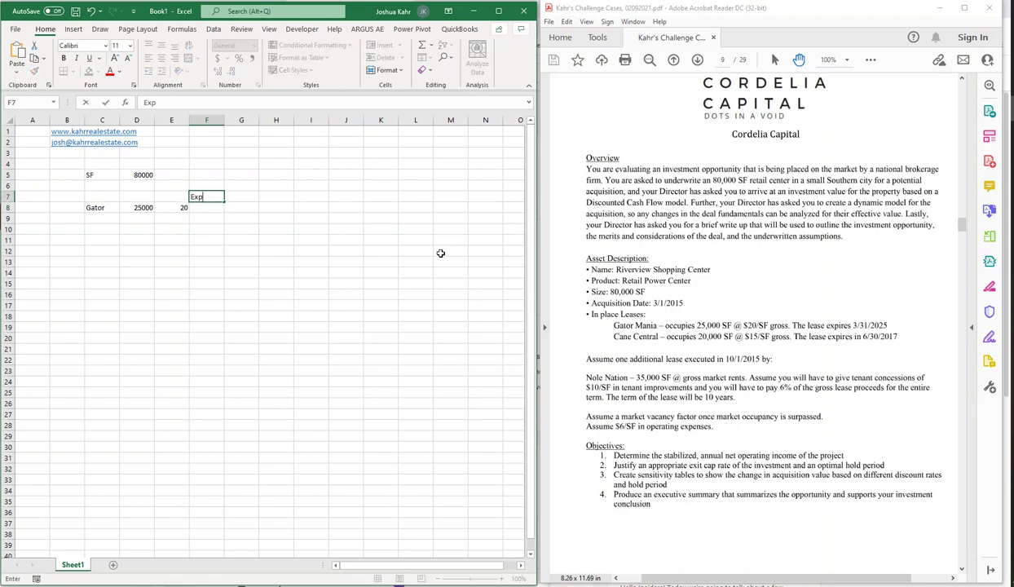
pyautogui.write('iration')
pyautogui.press('Return')
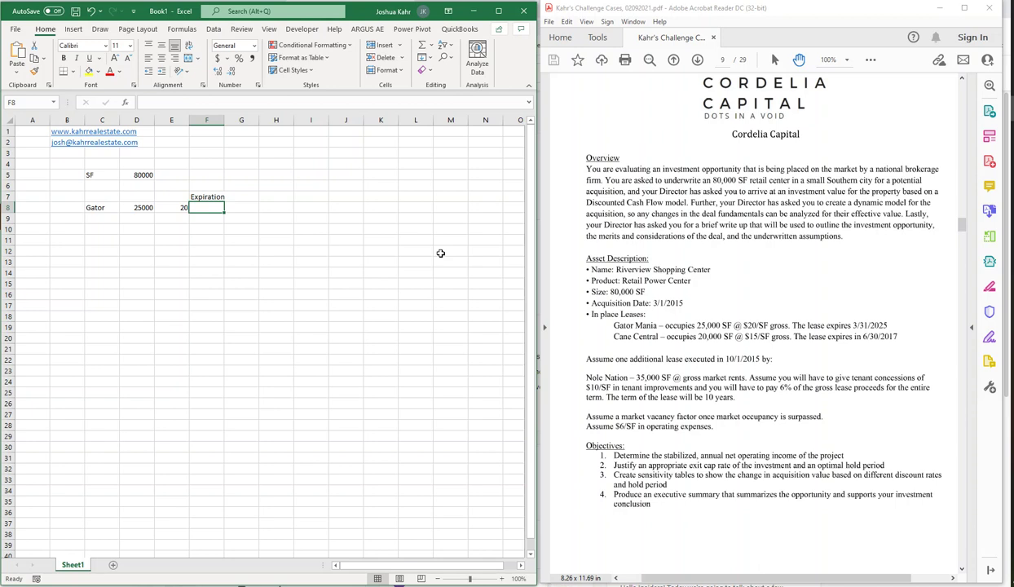
pyautogui.write('3/31/25')
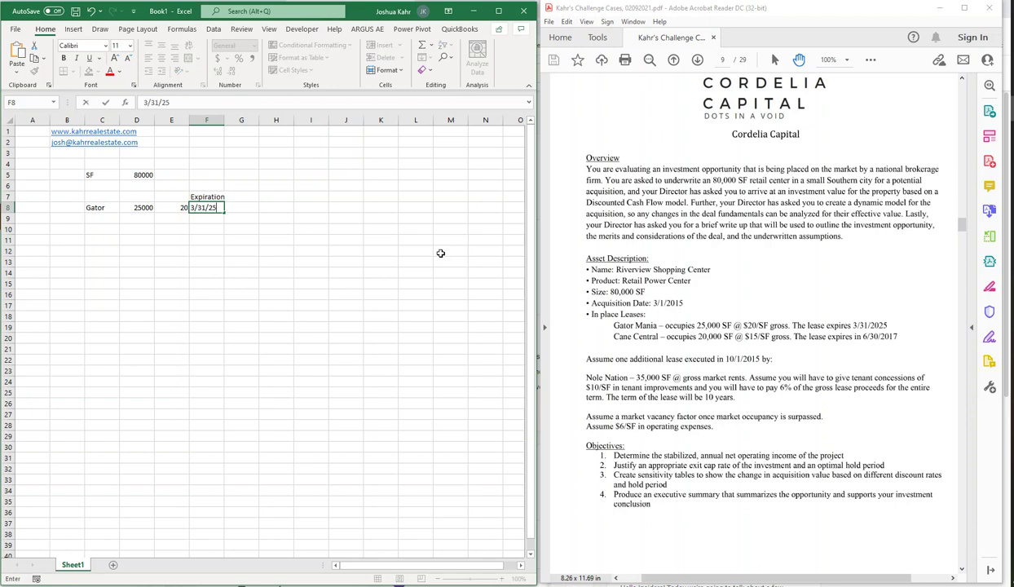
# - Head the rent column Rent and the area column SF in row 7
pyautogui.press('Up')
pyautogui.press('Left')
pyautogui.write('Rent')
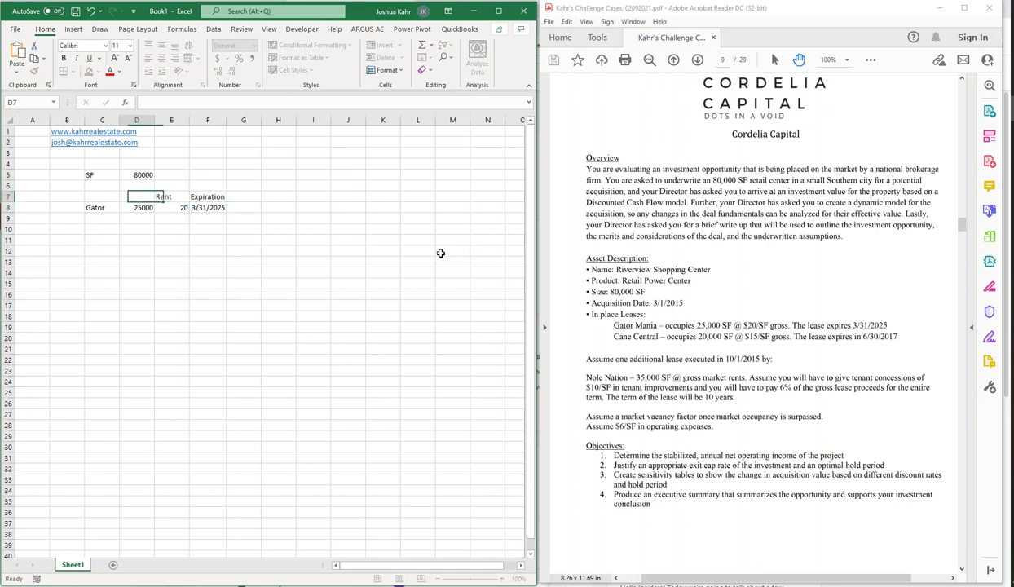
pyautogui.press('Left')
pyautogui.write('SF')
pyautogui.press('Return')
# - Add the tenant Cane in row 9 with 20000 square feet and a rent of 15
pyautogui.press('Down')
pyautogui.press('Left')
pyautogui.write('Cane')
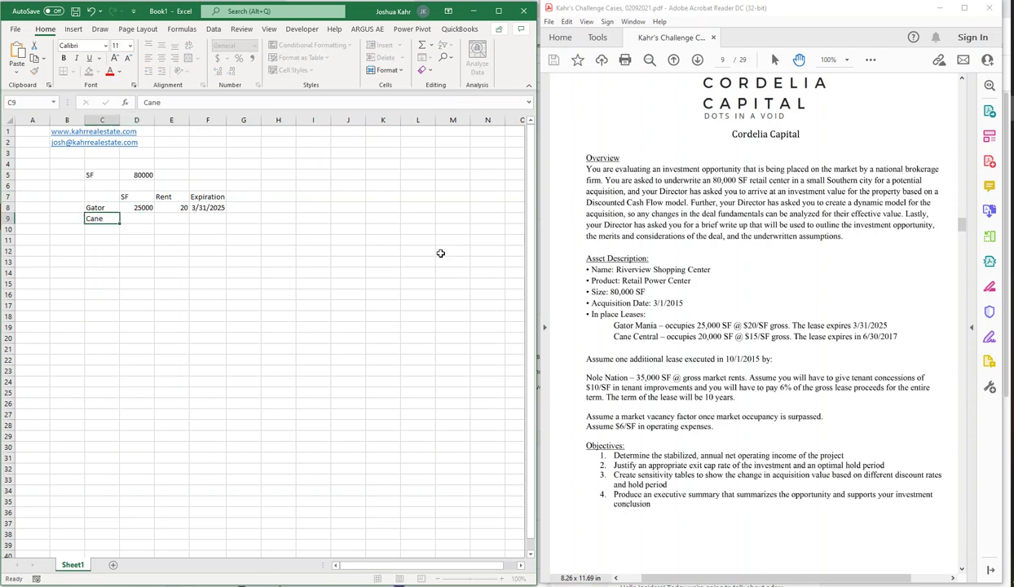
pyautogui.press('Right')
pyautogui.write('20000')
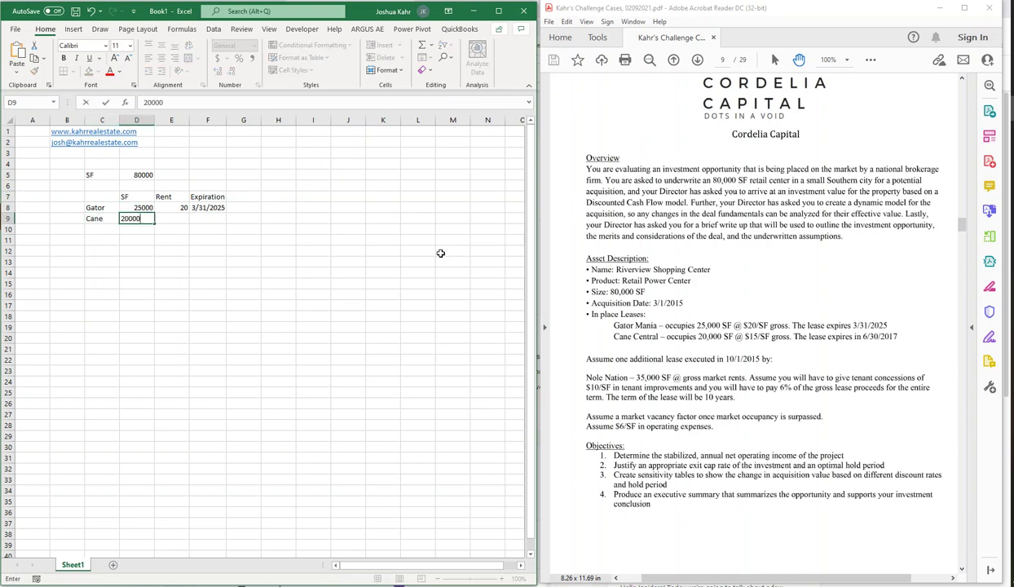
pyautogui.press('Right')
pyautogui.write('15')
# - Set Cane's lease expiration to 6/30/17
pyautogui.press('Right')
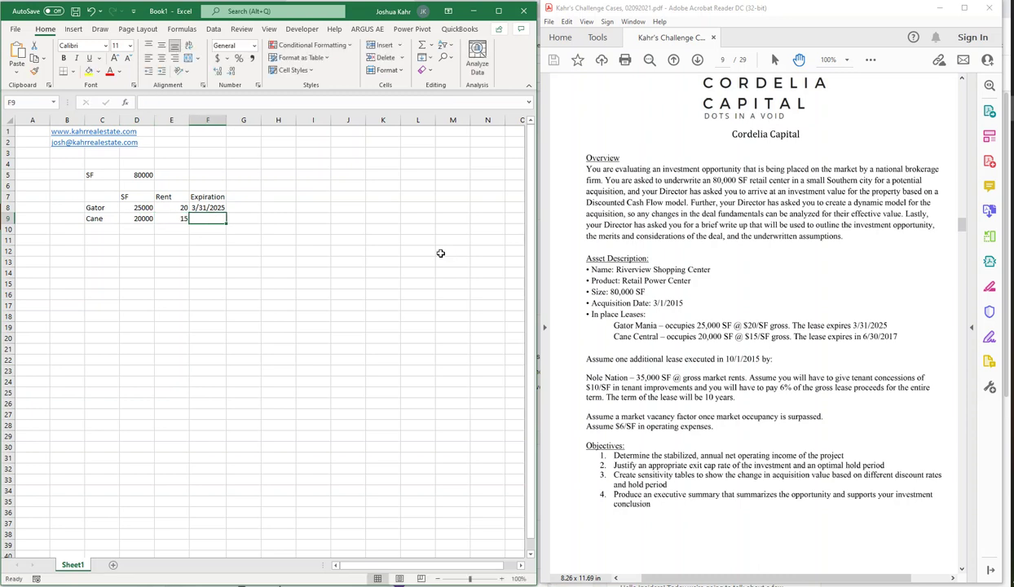
pyautogui.write('6/3')
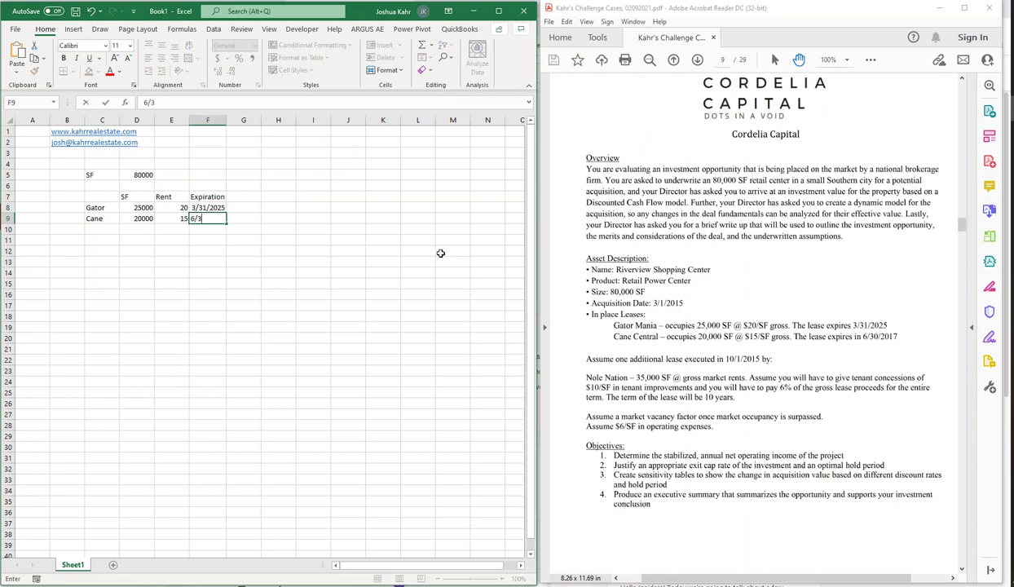
pyautogui.write('2/17')
pyautogui.hotkey('ctrl', 'Return')
pyautogui.write('6/30/17')
pyautogui.press('Return')
# - Label cell F5 as Start Date and enter the acquisition date 3/1/15 beside it
pyautogui.press('Left')
pyautogui.press('Left')
pyautogui.press('Left')
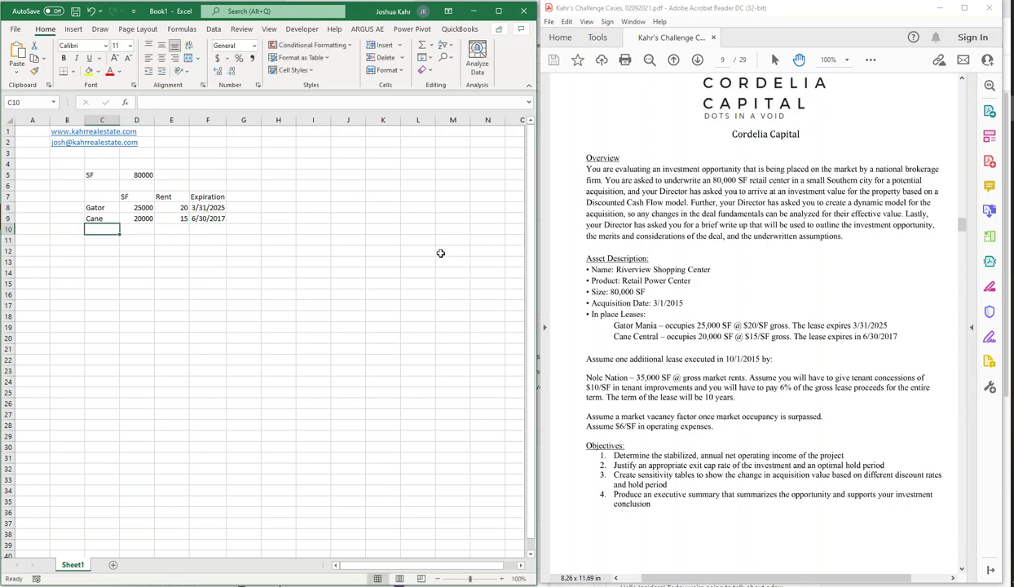
pyautogui.press('Right')
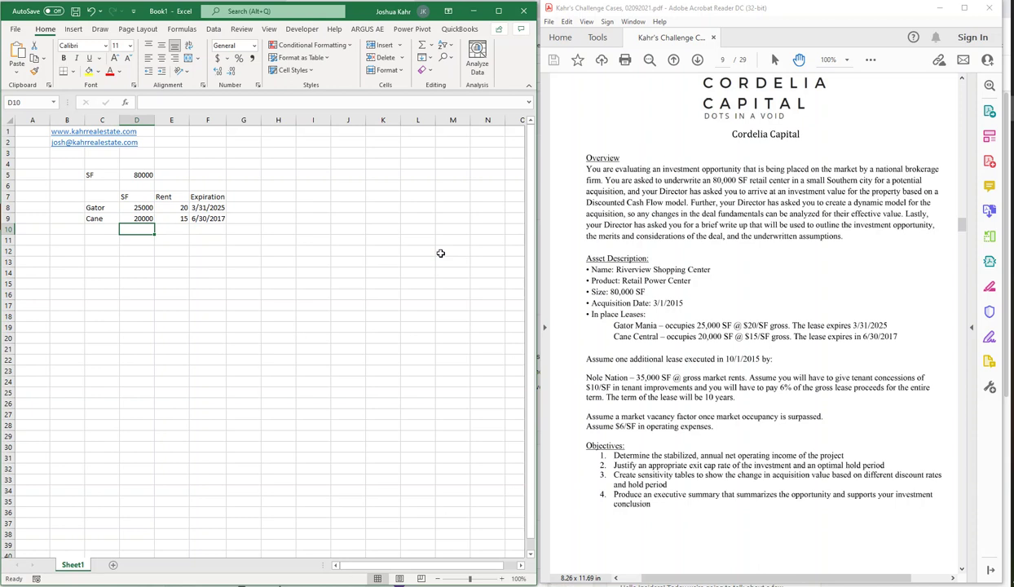
pyautogui.press('Up')
pyautogui.press('Up')
pyautogui.press('Up')
pyautogui.press('Up')
pyautogui.press('Up')
pyautogui.press('Right')
pyautogui.press('Right')
pyautogui.write('Start Date')
pyautogui.press('Right')
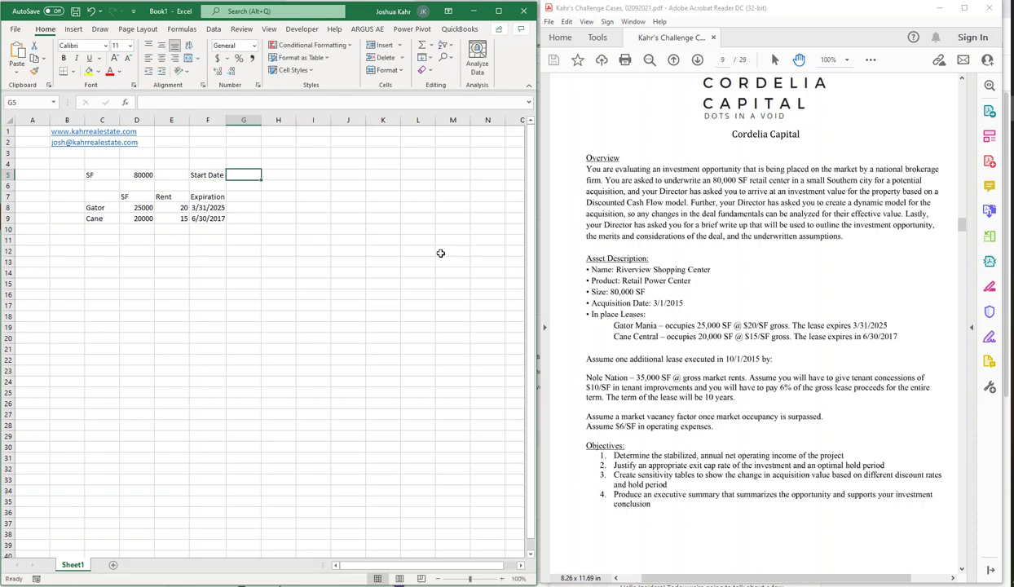
pyautogui.write('3/1/15')
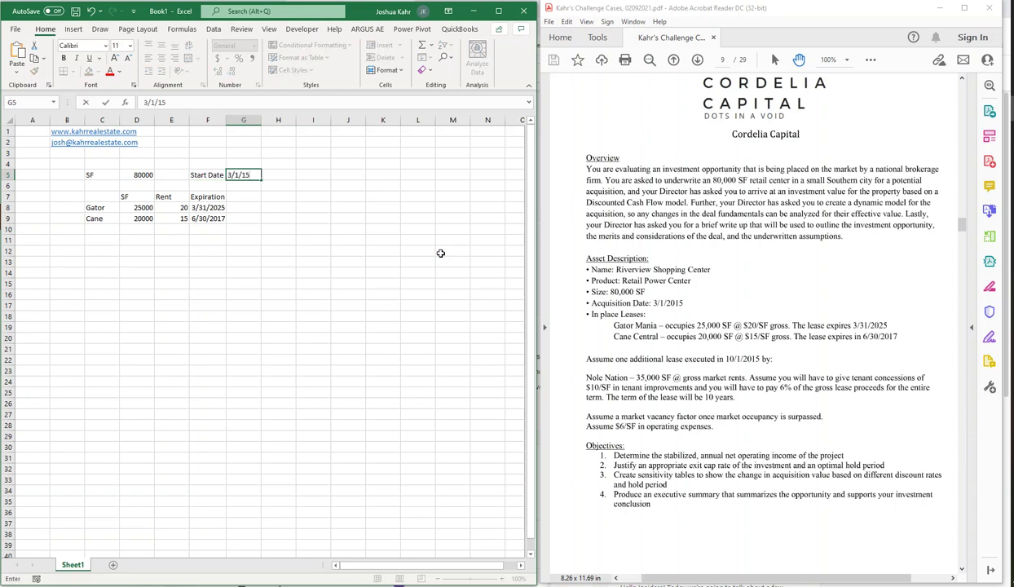
# - Add the tenant Nole in row 10 with 35000 square feet
pyautogui.press('Down')
pyautogui.press('Down')
pyautogui.press('Down')
pyautogui.press('Down')
pyautogui.press('Down')
pyautogui.press('Down')
pyautogui.press('Left')
pyautogui.press('Left')
pyautogui.press('Left')
pyautogui.press('Left')
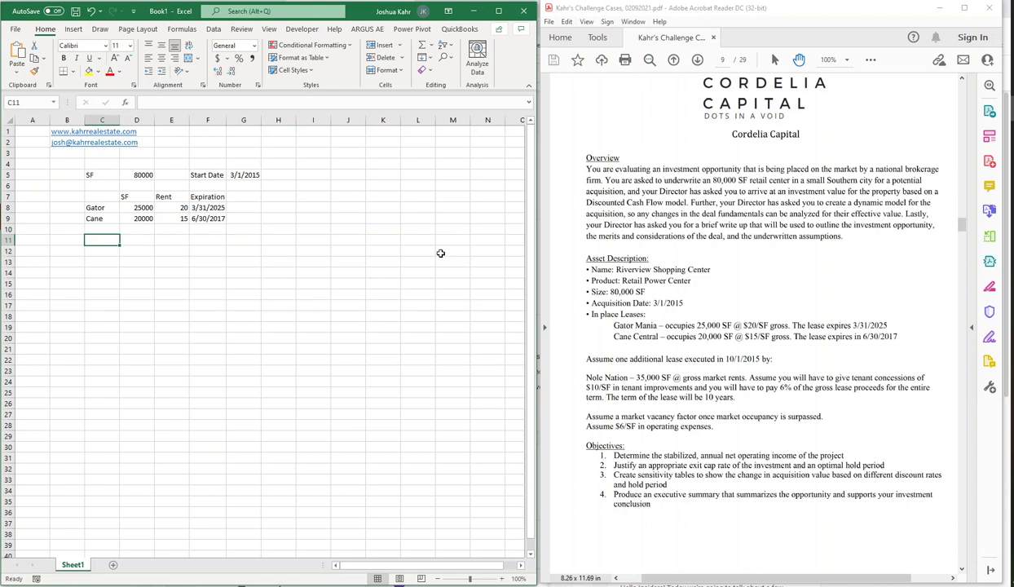
pyautogui.press('Up')
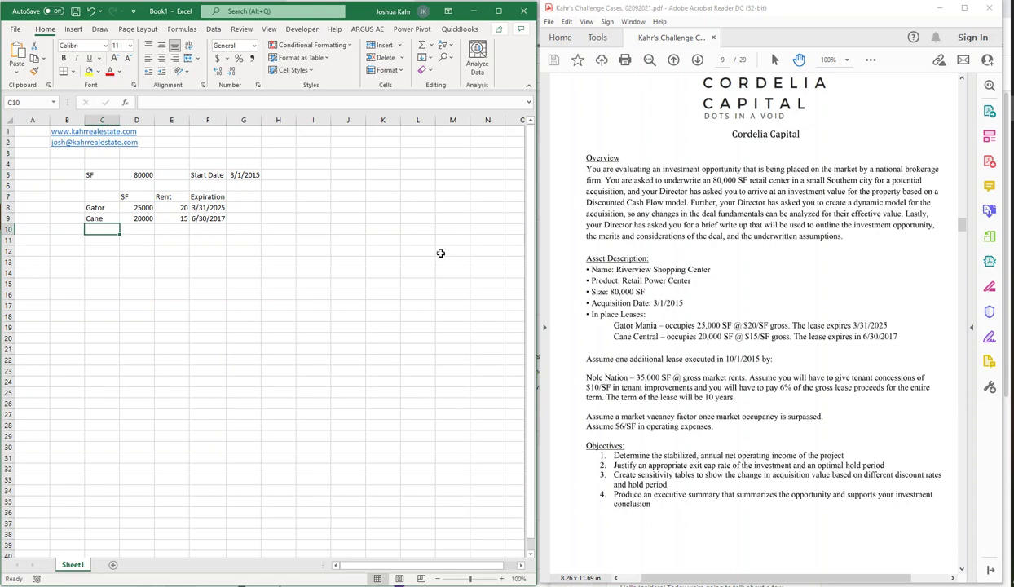
pyautogui.write('New')
pyautogui.press('Tab')
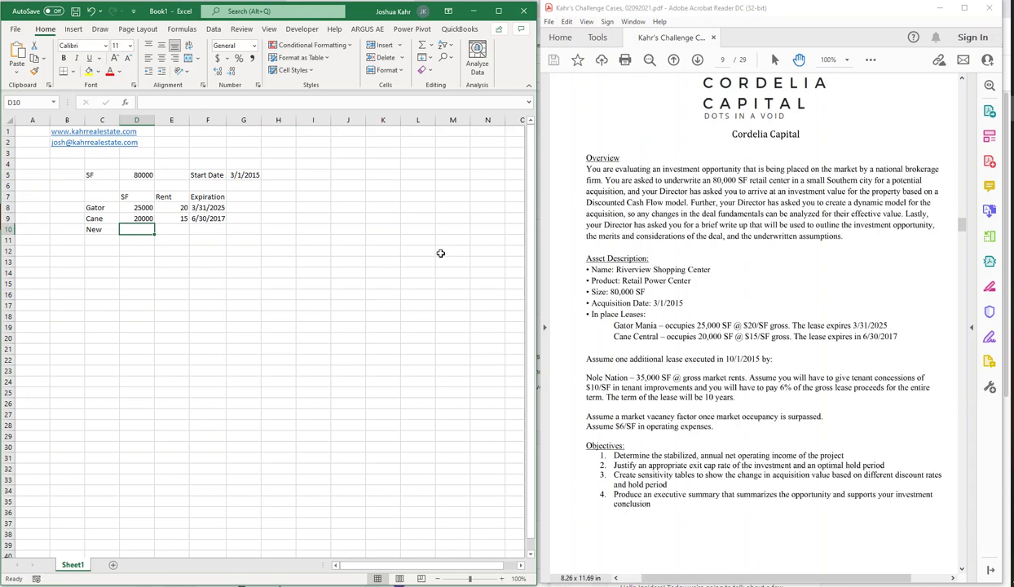
pyautogui.press('Left')
pyautogui.write('Nole')
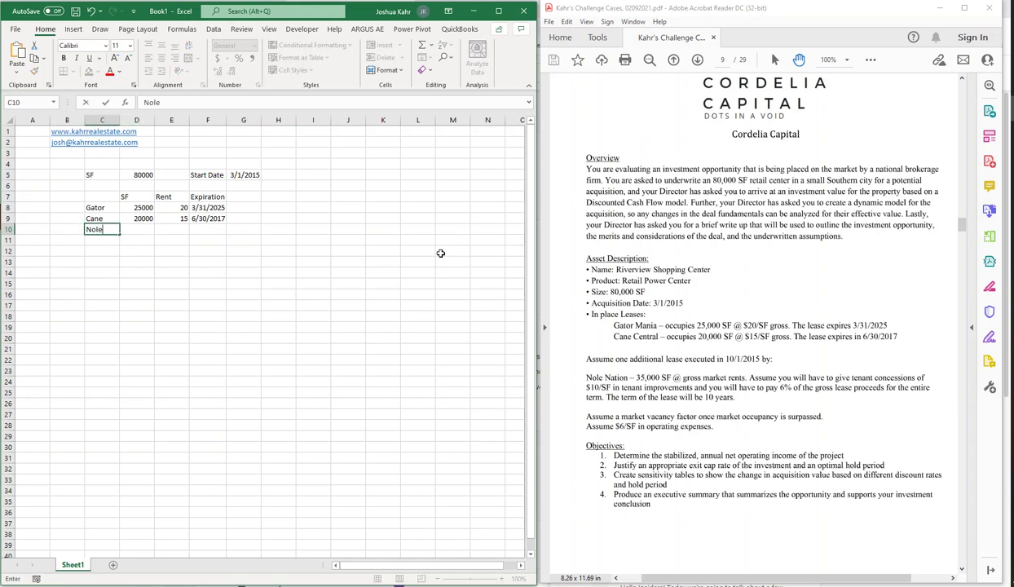
pyautogui.press('Tab')
pyautogui.write('35000')
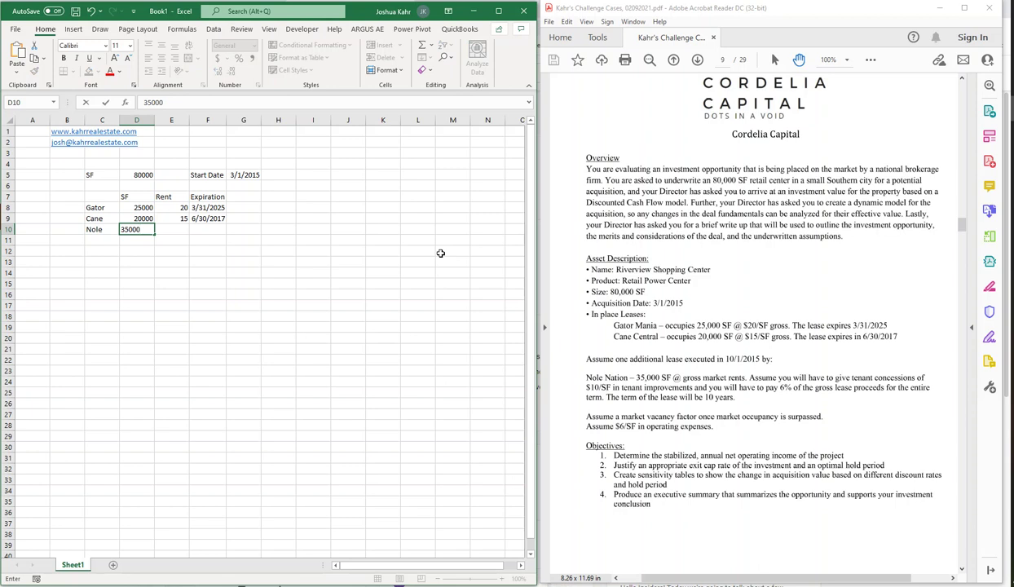
pyautogui.press('Tab')
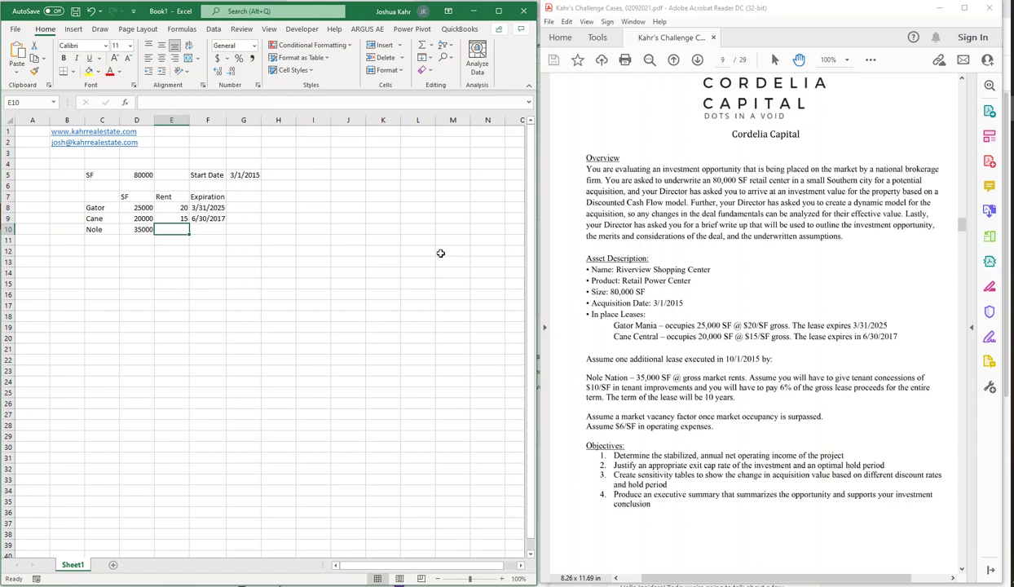
# - Try to enter +10/1/25 as a date in cell H10 of the Nole row
pyautogui.press('Tab')
pyautogui.press('Tab')
pyautogui.press('Tab')
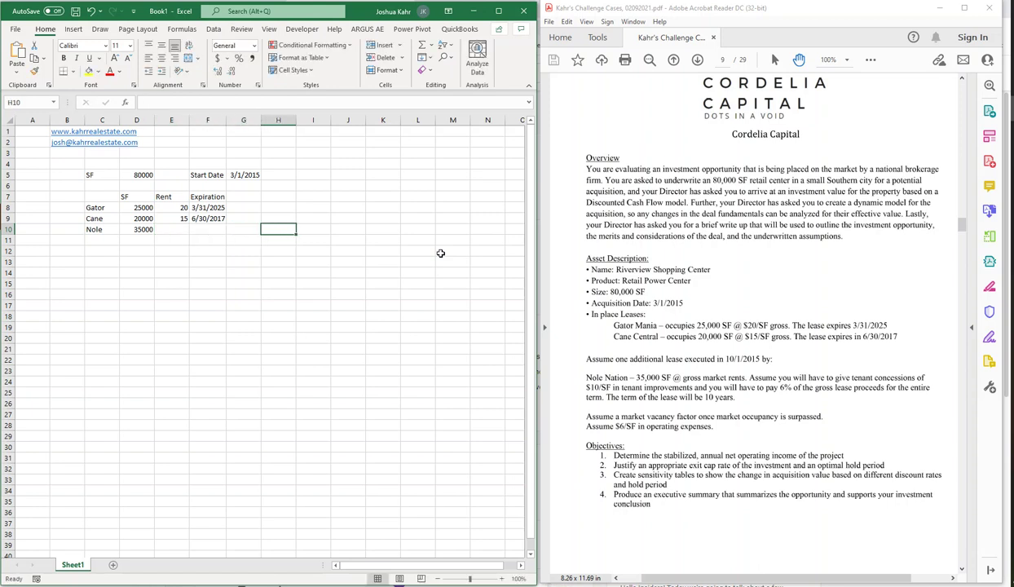
pyautogui.write('+10/0')
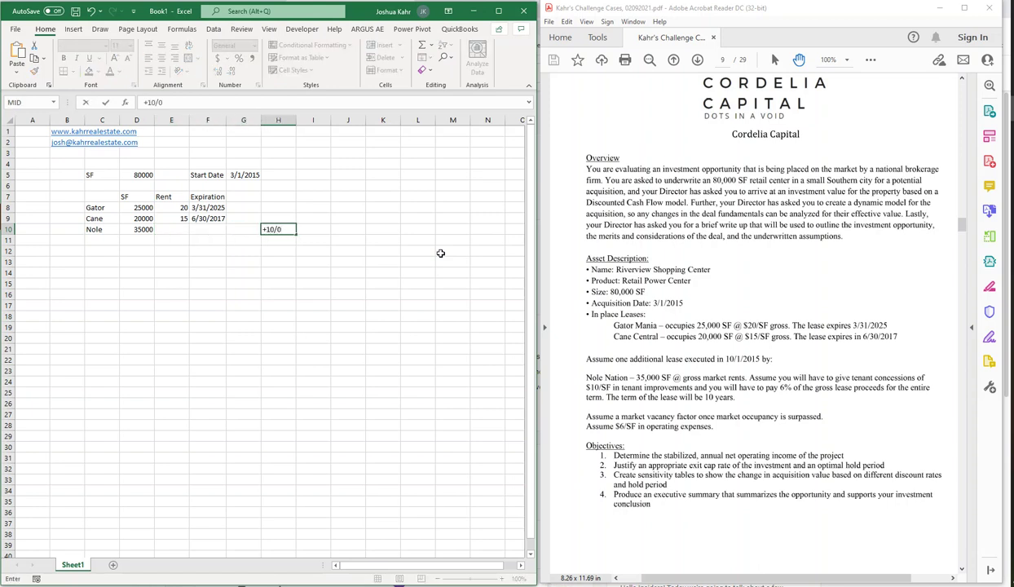
pyautogui.press('BackSpace')
pyautogui.write('1/25')
pyautogui.press('Tab')
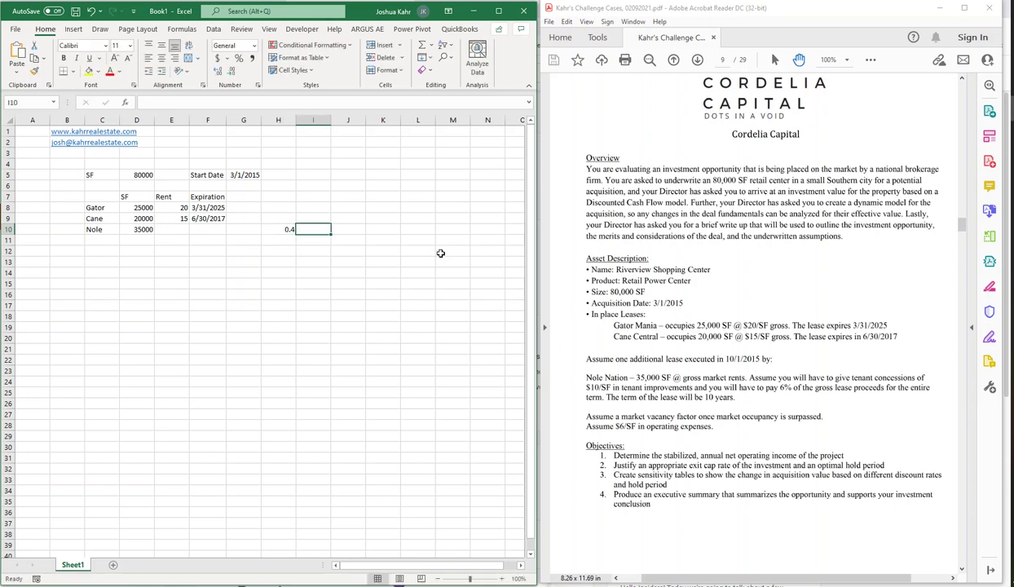
pyautogui.press('Left')
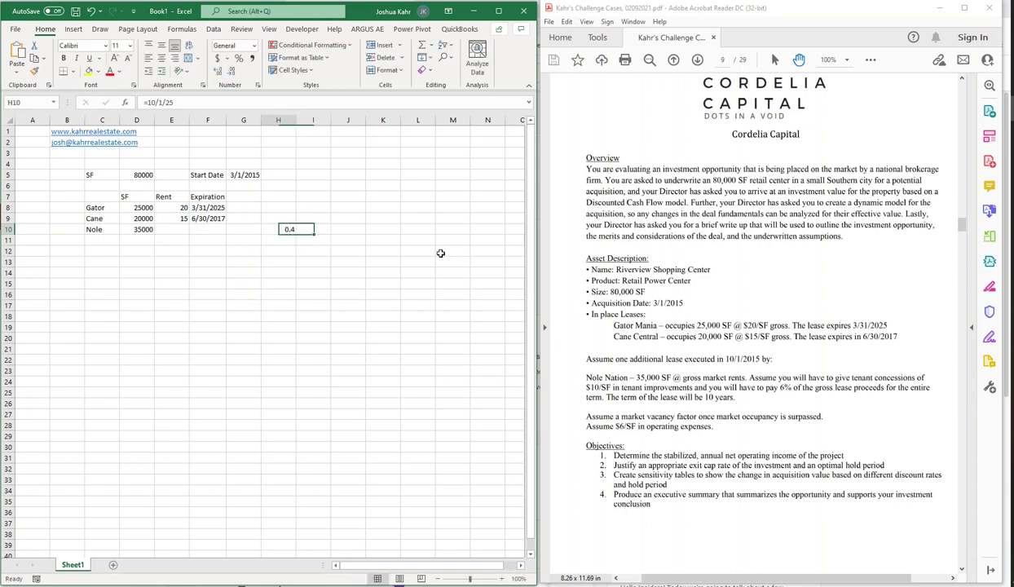
# - Enter the new lease's execution date, 10/1/2015, in cell H11
pyautogui.press('Down')
pyautogui.write('10/')
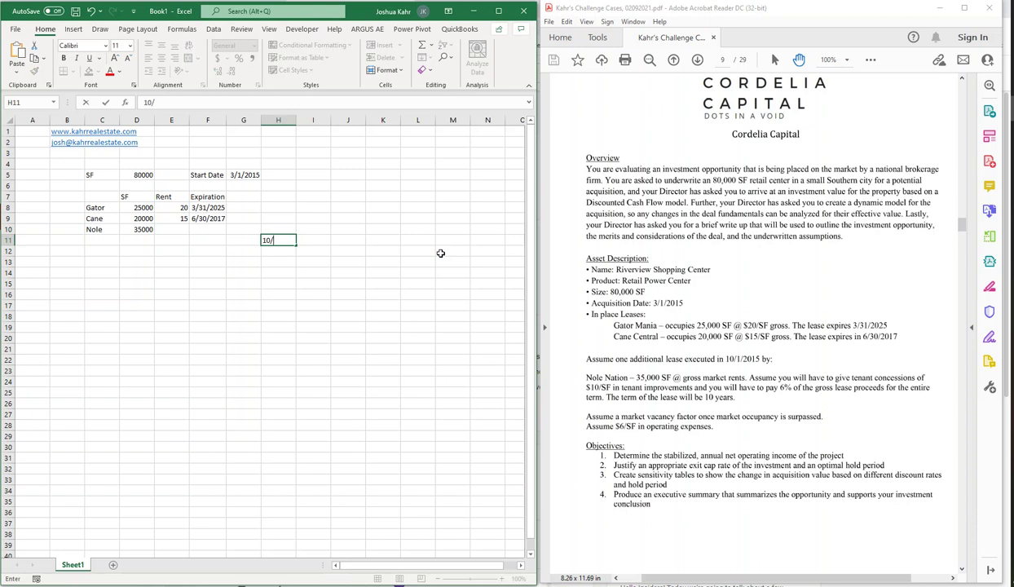
pyautogui.write('1/')
pyautogui.write('2015')
pyautogui.press('Tab')
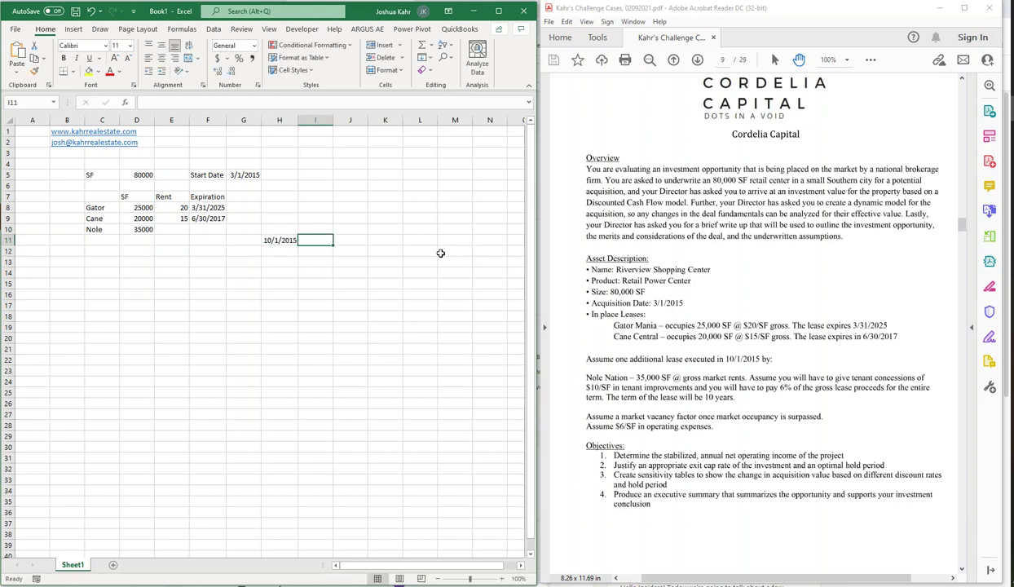
# - Calculate the month end 120 months after the date in H11 with an EOMONTH formula in I11
pyautogui.write('+eomonth(H11')
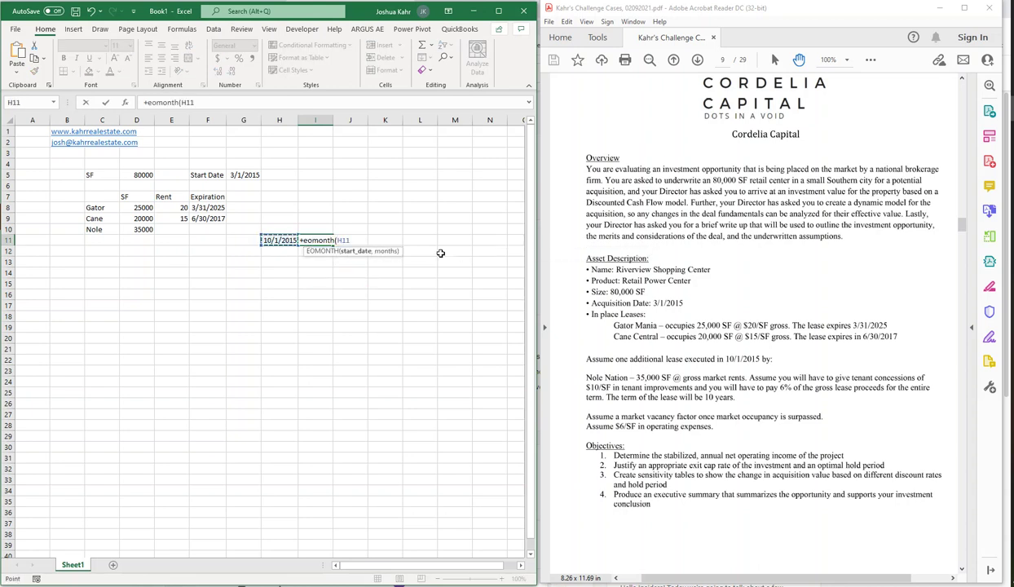
pyautogui.press('Left')
pyautogui.write(', 120')
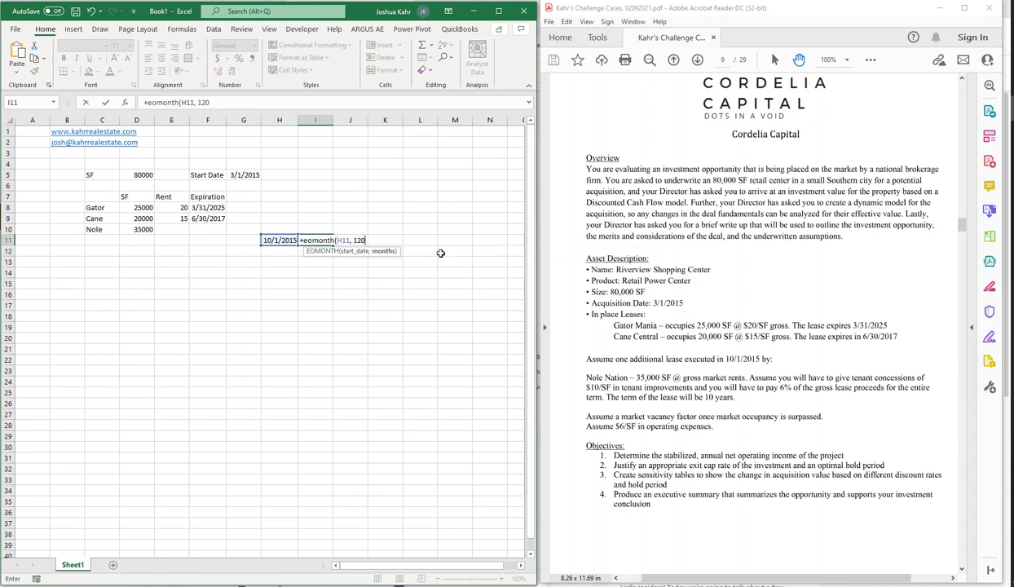
pyautogui.press('Return')
# - Format the EOMONTH result in I11 with the Date number category
pyautogui.press('Up')
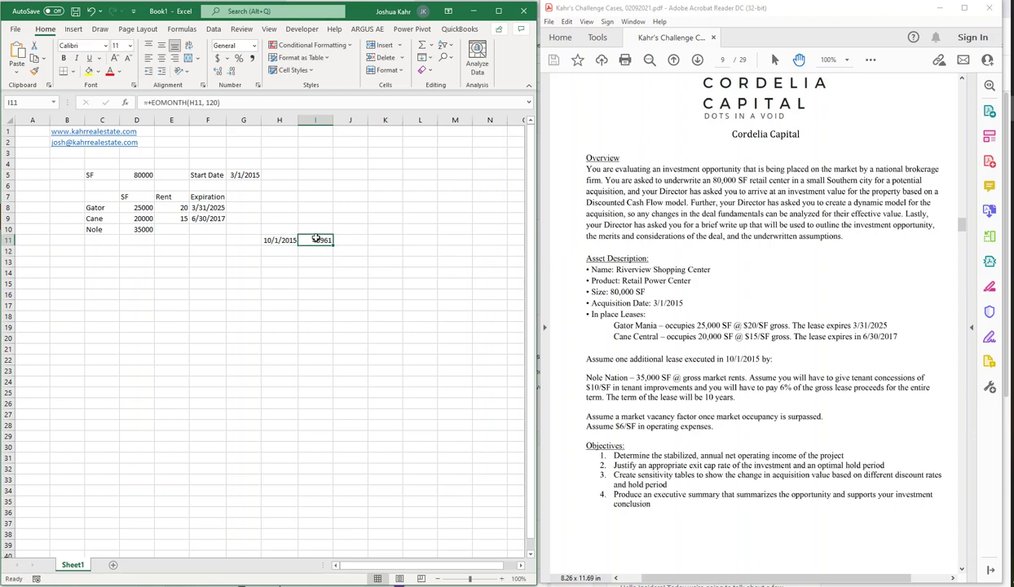
pyautogui.rightClick(316, 239)
pyautogui.click(396, 483)
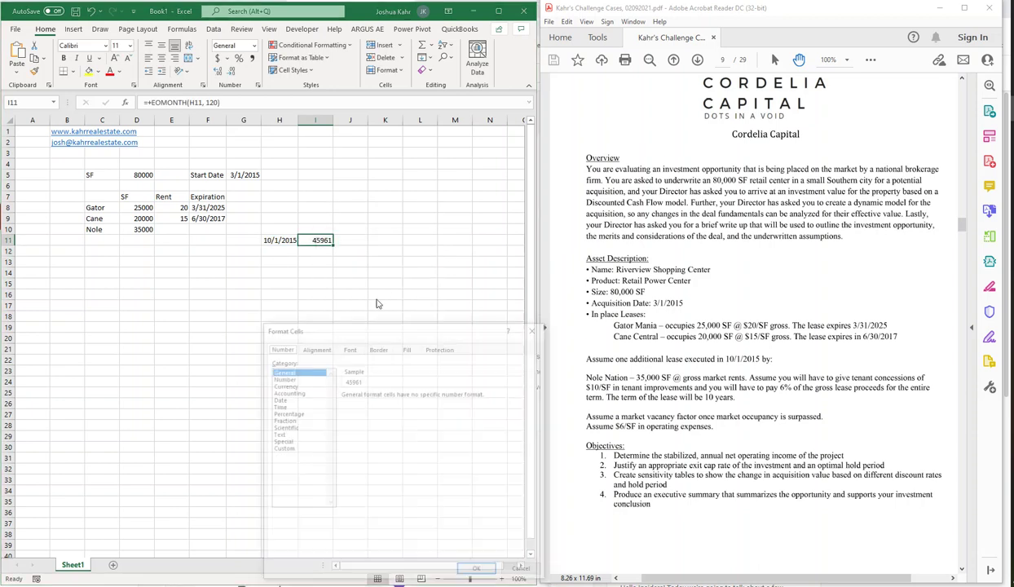
pyautogui.click(301, 399)
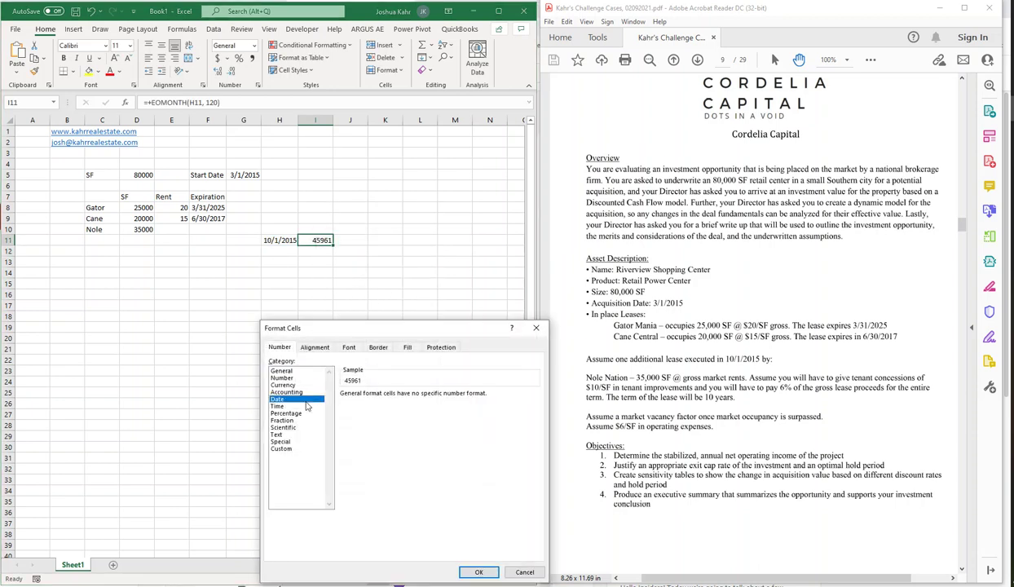
pyautogui.click(476, 572)
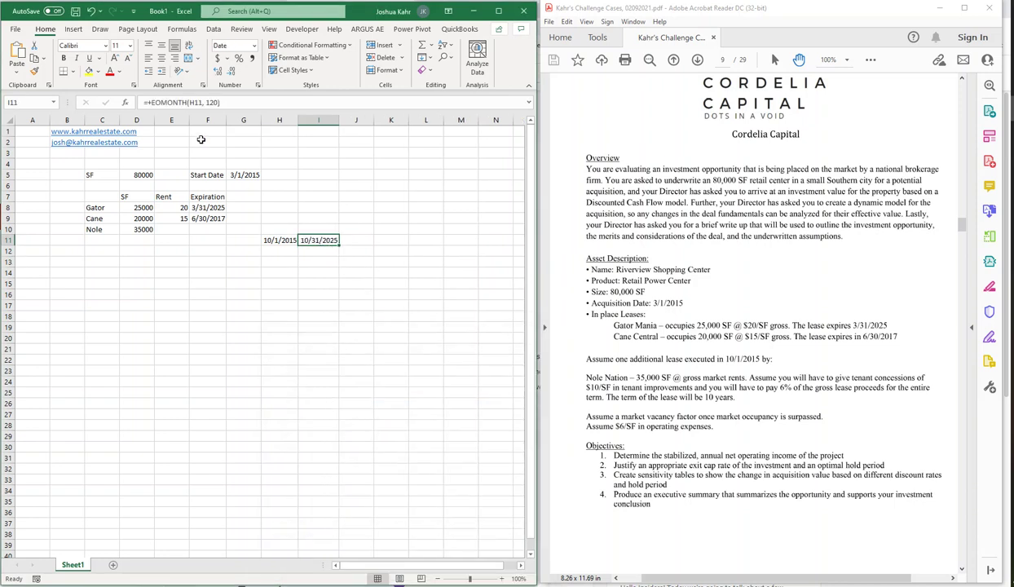
# - Change the months argument of the EOMONTH formula in I11 to 119
pyautogui.click(212, 102)
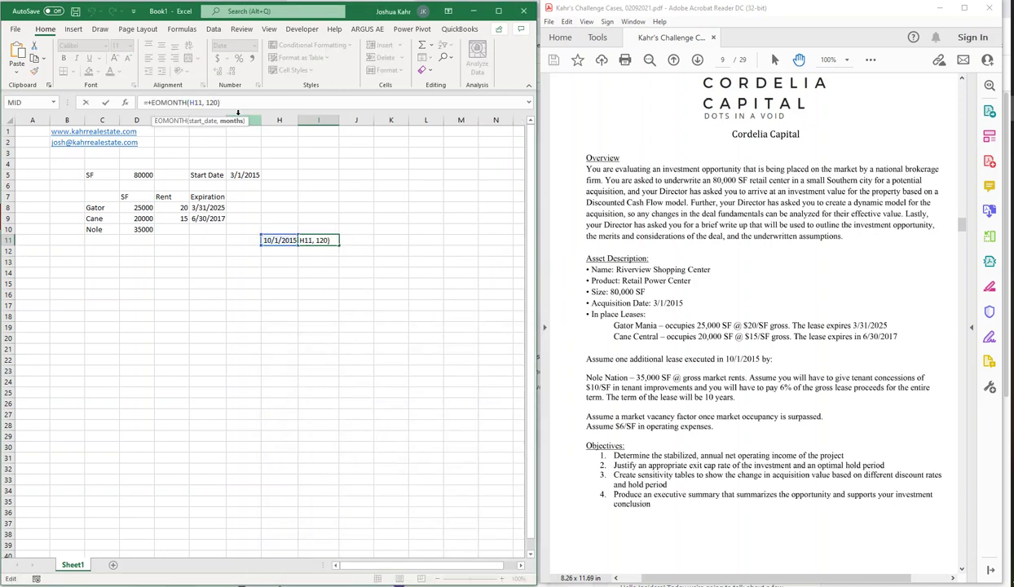
pyautogui.press('BackSpace')
pyautogui.press('BackSpace')
pyautogui.write('19')
pyautogui.press('Return')
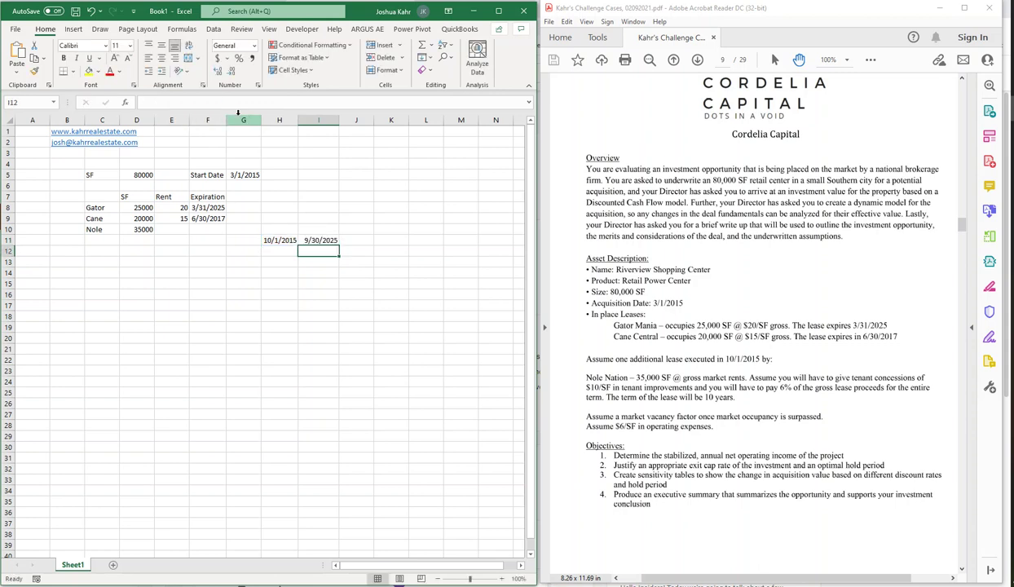
# - Move the Expiration header and the Gator and Cane expiration dates from column F to column G
pyautogui.press('Up')
pyautogui.press('Left')
pyautogui.press('Left')
pyautogui.press('Left')
pyautogui.press('Up')
pyautogui.press('Up')
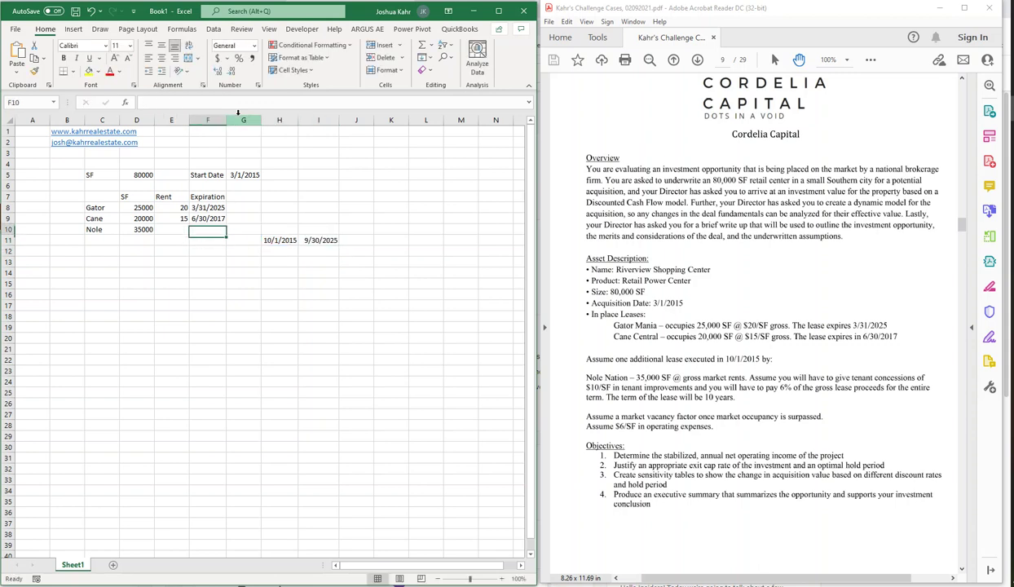
pyautogui.hotkey('shift', 'Up')
pyautogui.hotkey('shift', 'Up')
pyautogui.hotkey('ctrl', 'c')
pyautogui.hotkey('ctrl', 'Right')
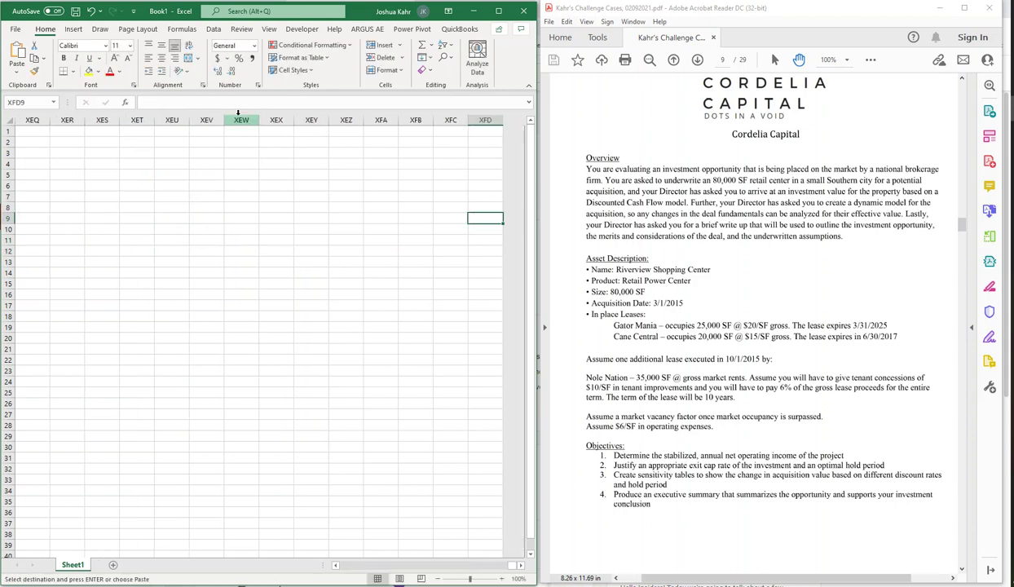
pyautogui.hotkey('ctrl', 'Left')
pyautogui.hotkey('ctrl', 'Left')
pyautogui.press('Right')
pyautogui.press('Right')
pyautogui.press('Right')
pyautogui.press('Right')
pyautogui.press('Up')
pyautogui.press('Up')
pyautogui.hotkey('ctrl', 'v')
# - Move the new lease's start and end dates from H11:I11 into F10:G10 of the Nole row
pyautogui.press('Down')
pyautogui.press('Down')
pyautogui.press('Down')
pyautogui.press('Down')
pyautogui.press('Right')
pyautogui.hotkey('shift', 'Right')
pyautogui.hotkey('ctrl', 'c')
pyautogui.press('Left')
pyautogui.press('Up')
pyautogui.press('Left')
pyautogui.hotkey('ctrl', 'v')
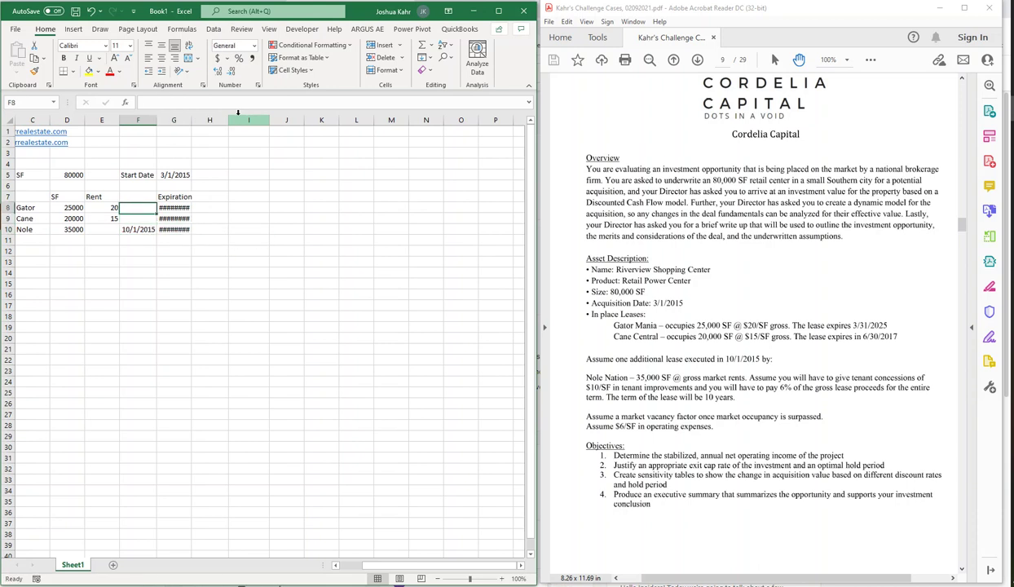
# - Label the lease date columns Start in F7 and End in G7, and widen column G to fit its dates
pyautogui.press('Up')
pyautogui.press('Up')
pyautogui.press('Up')
pyautogui.write('Start')
pyautogui.press('Right')
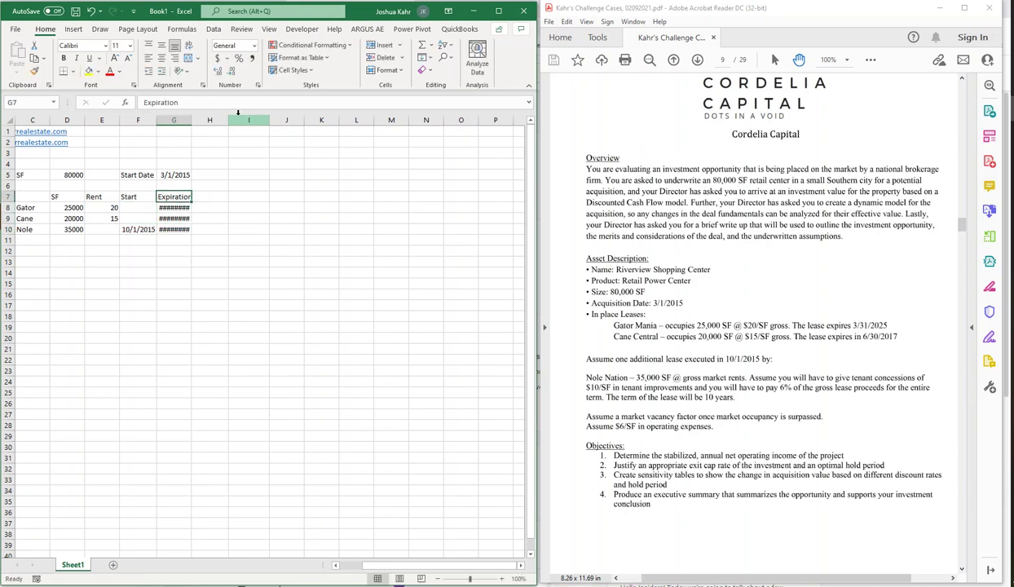
pyautogui.write('End')
pyautogui.press('Down')
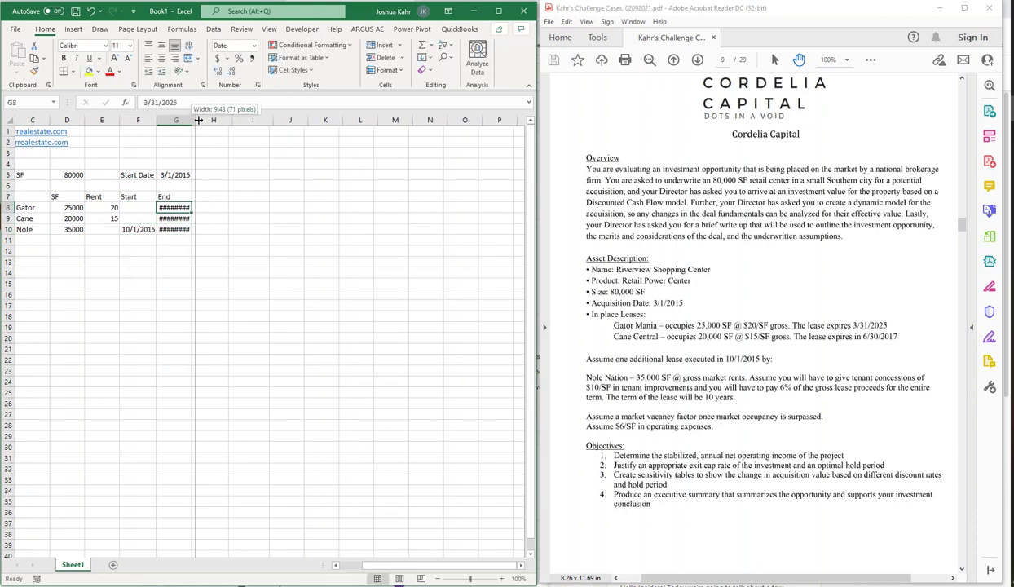
pyautogui.doubleClick(202, 120)
# - Add the headers TI in H7 and LC in I7 to the tenant table
pyautogui.press('Down')
pyautogui.press('Down')
pyautogui.press('Down')
pyautogui.press('Left')
pyautogui.press('Home')
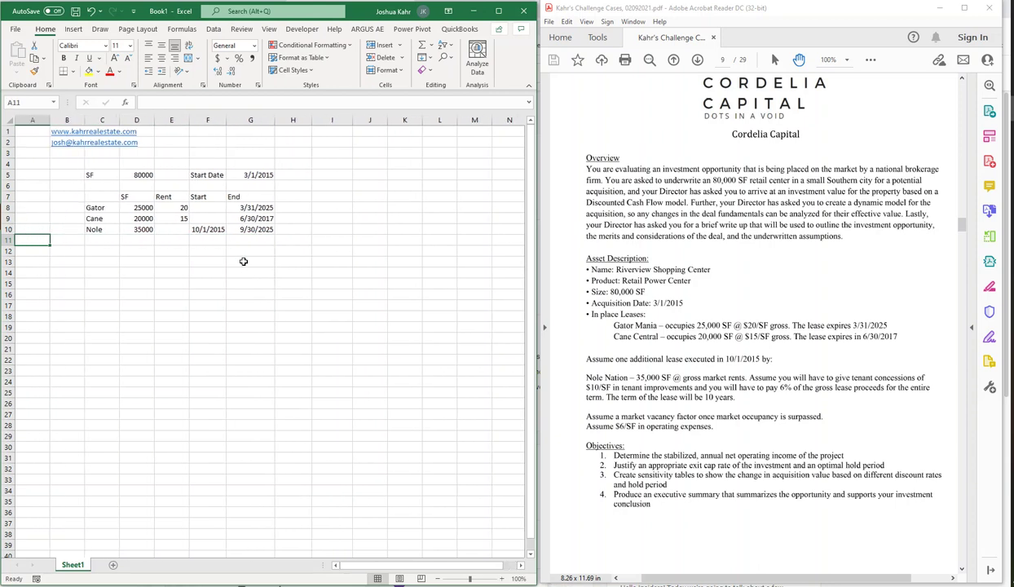
pyautogui.press('Right')
pyautogui.press('Right')
pyautogui.press('Right')
pyautogui.press('Right')
pyautogui.press('Up')
pyautogui.press('Up')
pyautogui.press('Up')
pyautogui.press('Up')
pyautogui.press('Right')
pyautogui.press('Right')
pyautogui.press('Right')
pyautogui.write('TI')
pyautogui.press('Tab')
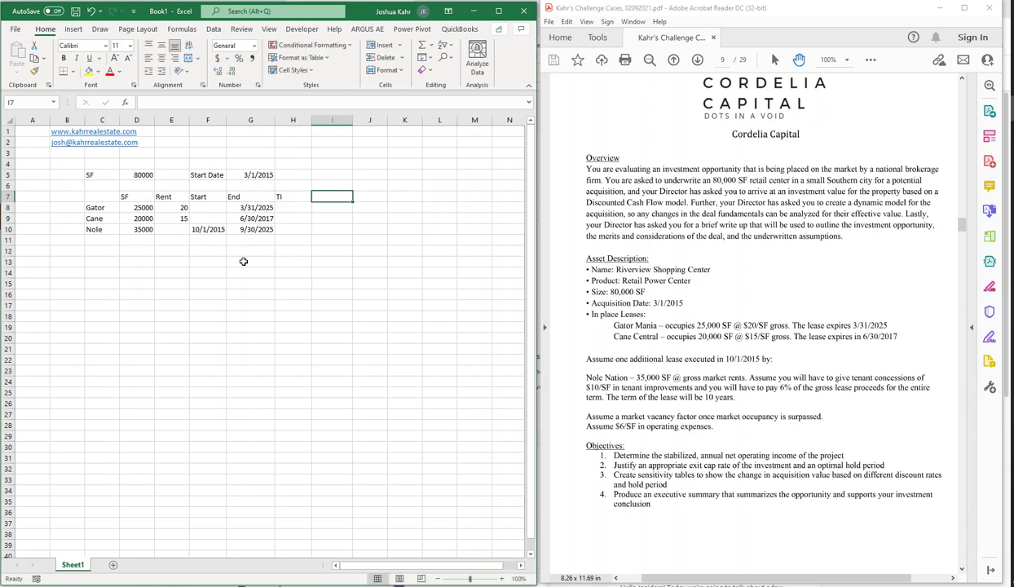
pyautogui.write('LC')
# - Calculate Nole's tenant improvements in H10 as 10 times its square footage in D10
pyautogui.press('Down')
pyautogui.press('Down')
pyautogui.press('Down')
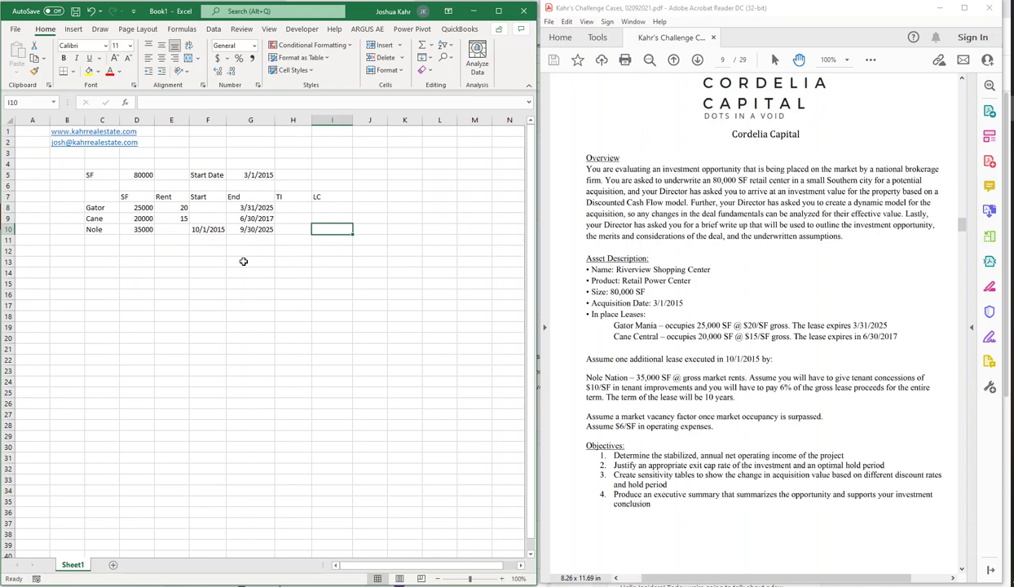
pyautogui.press('Left')
pyautogui.write('+10*')
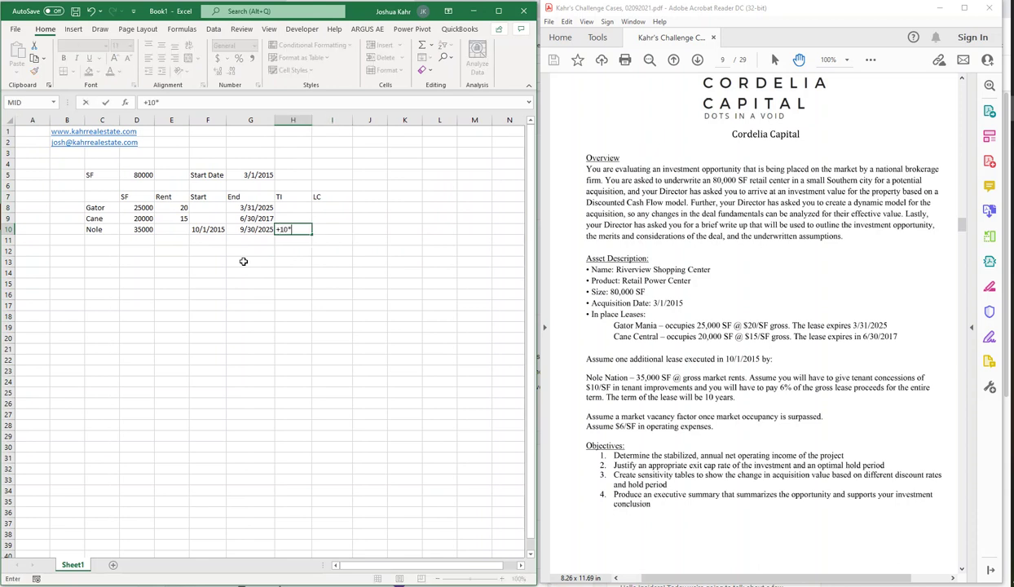
pyautogui.press('Left')
pyautogui.press('Left')
pyautogui.press('Left')
pyautogui.press('Left')
pyautogui.press('Return')
pyautogui.press('Up')
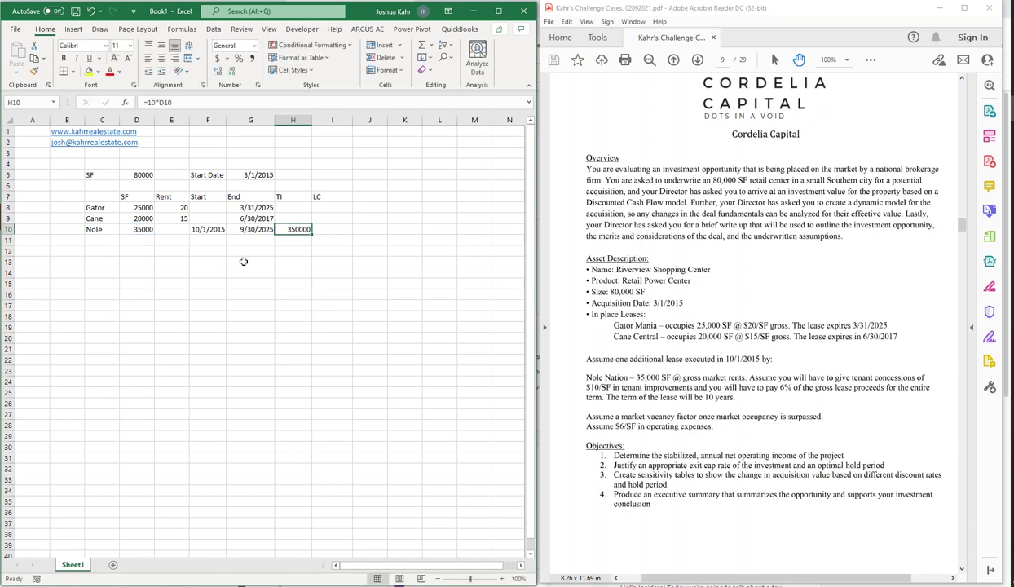
pyautogui.press('Right')
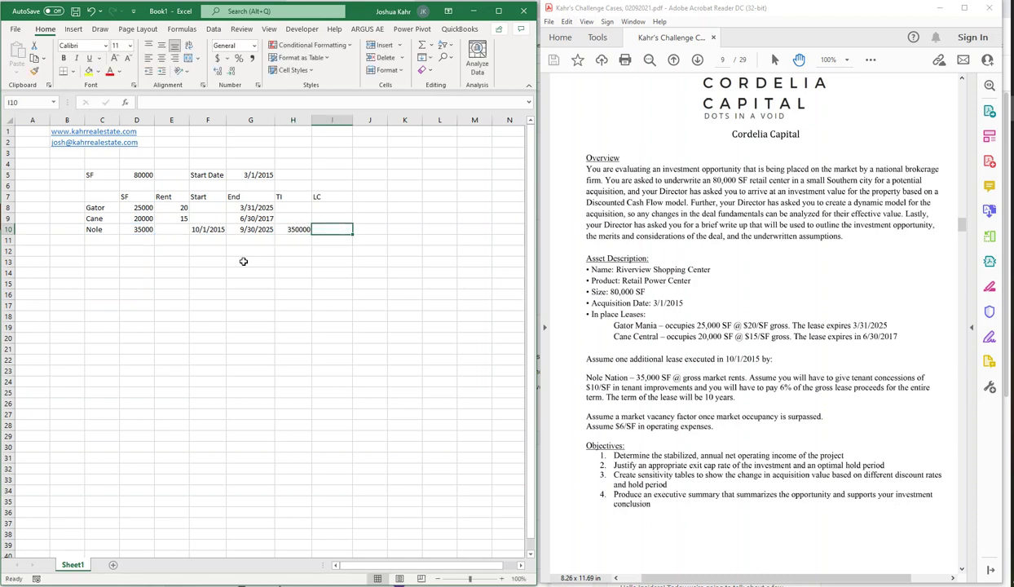
pyautogui.write('+6')
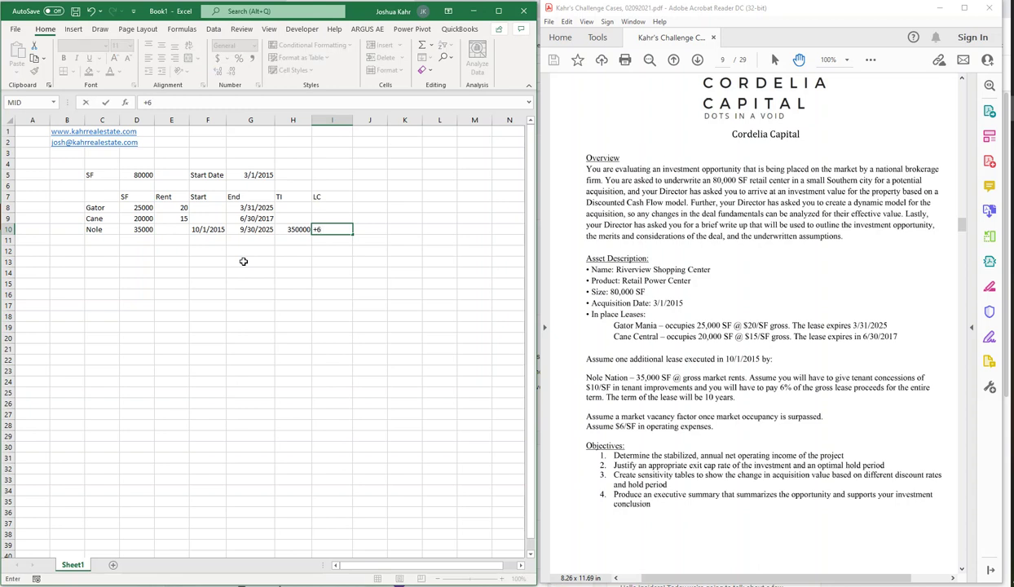
pyautogui.write('%')
pyautogui.press('Escape')
# - Set the font colour of Nole's rent cell E10 to light blue and enter a rent of 20
pyautogui.press('Left')
pyautogui.press('Left')
pyautogui.press('Left')
pyautogui.press('Left')
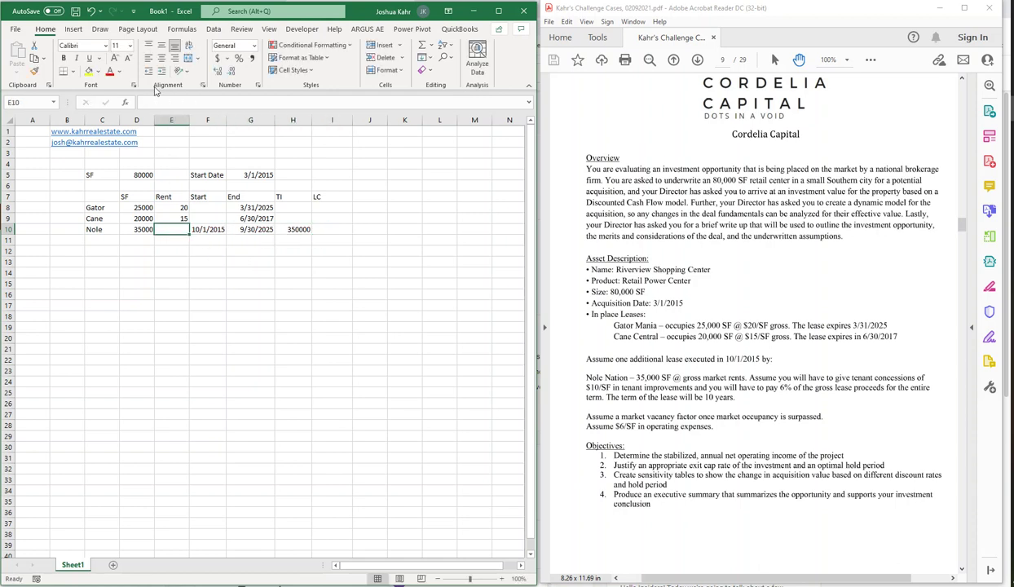
pyautogui.click(120, 71)
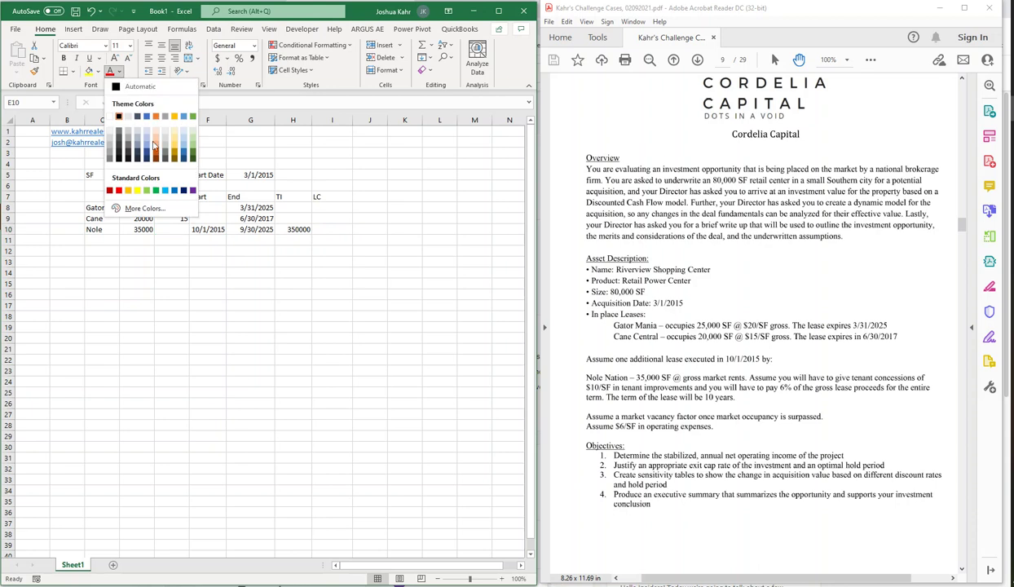
pyautogui.click(166, 191)
pyautogui.press('Right')
pyautogui.press('Right')
pyautogui.press('Left')
pyautogui.press('Left')
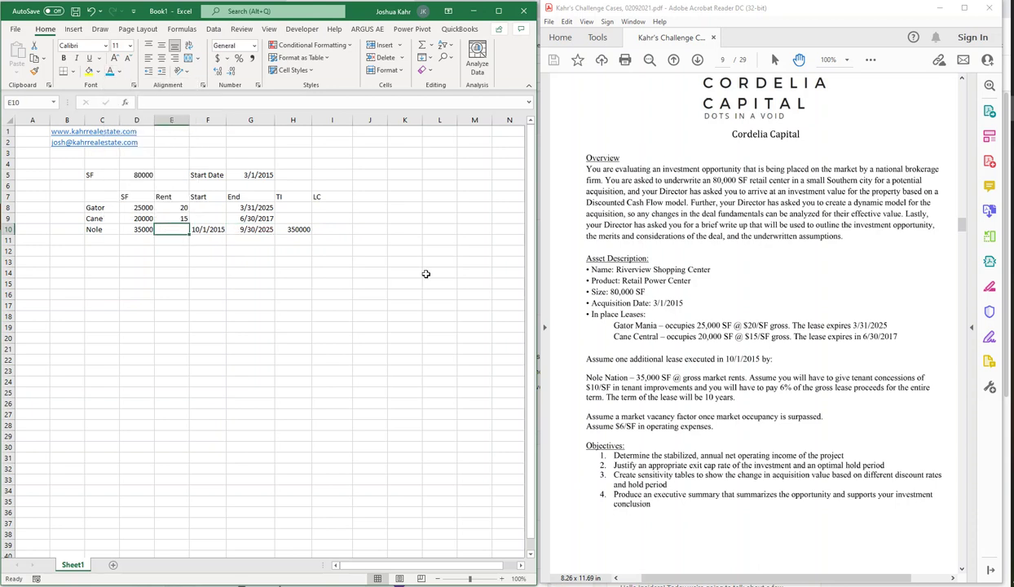
pyautogui.write('20')
pyautogui.press('Return')
# - Calculate Nole's leasing commission in I10 with the formula +E10*D10*10*6%
pyautogui.press('Right')
pyautogui.press('Right')
pyautogui.press('Up')
pyautogui.press('Right')
pyautogui.press('Right')
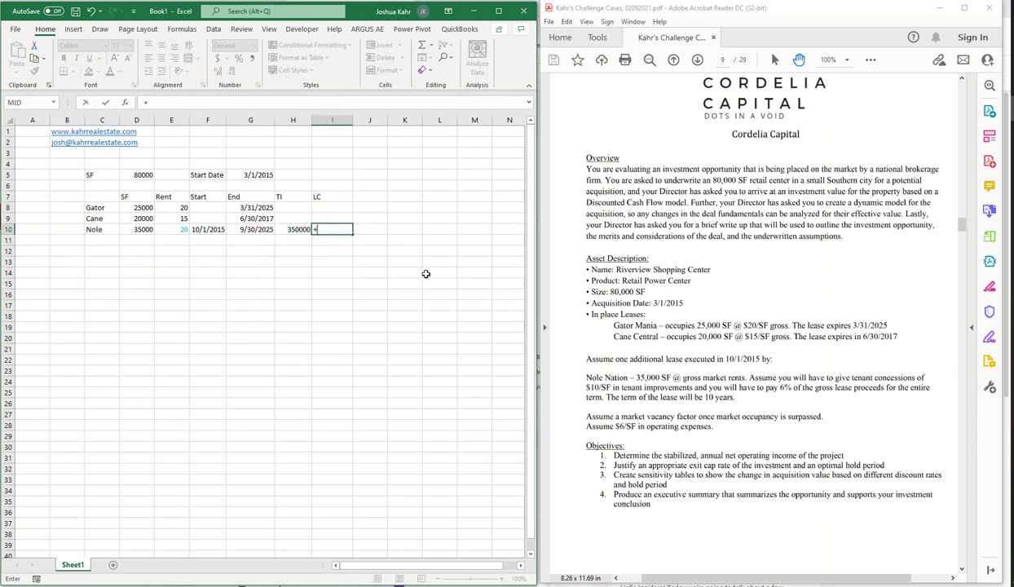
pyautogui.press('Left')
pyautogui.press('Left')
pyautogui.press('Left')
pyautogui.press('Left')
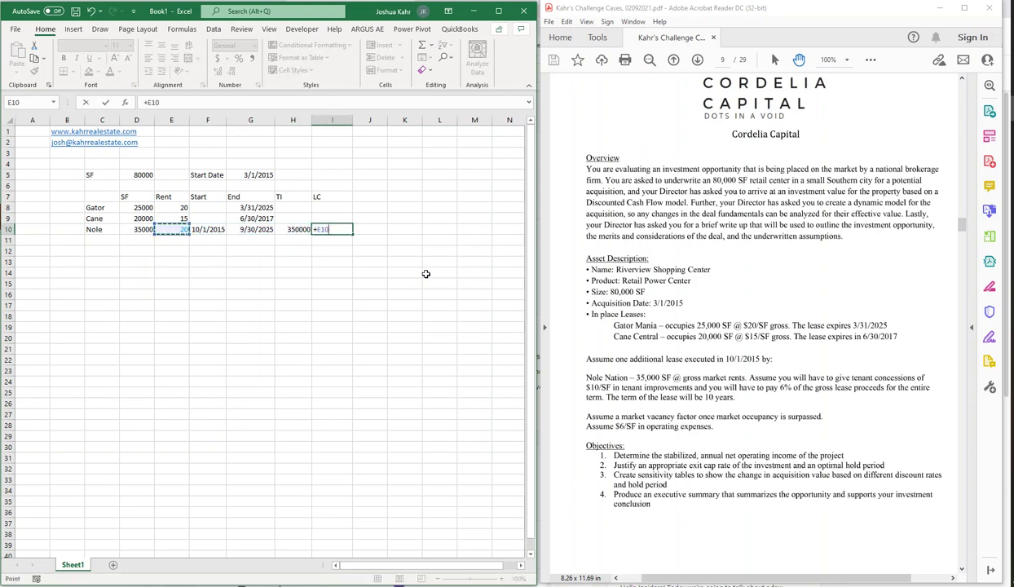
pyautogui.write('*')
pyautogui.press('Left')
pyautogui.press('Left')
pyautogui.press('Left')
pyautogui.press('Left')
pyautogui.press('Left')
pyautogui.write('*10')
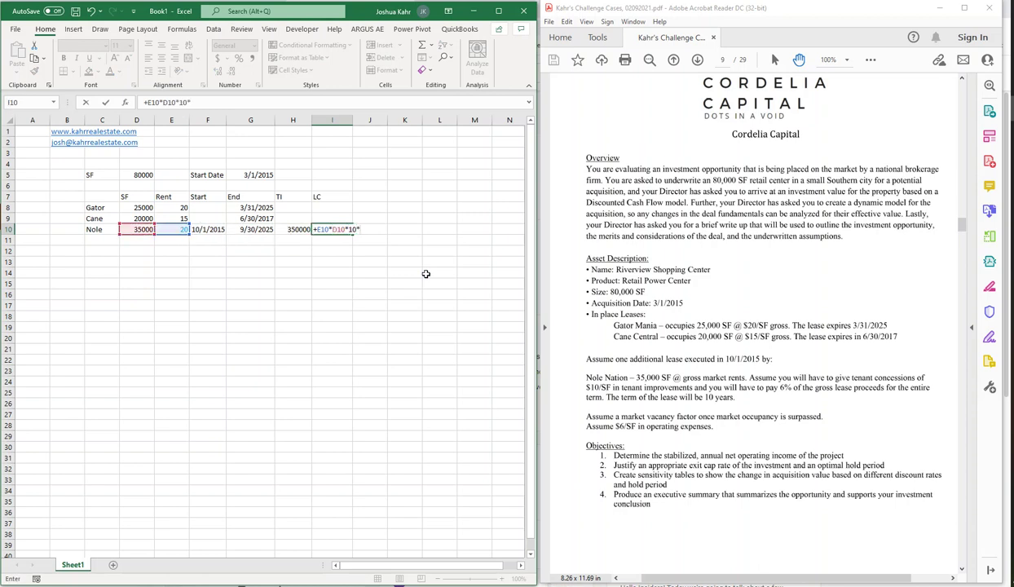
pyautogui.write('*6%')
pyautogui.press('Return')
# - Format the Nole LC and TI amounts in I10 and H10 with thousands separators and no decimals
pyautogui.press('Up')
pyautogui.hotkey('ctrl', 'shift', '1')
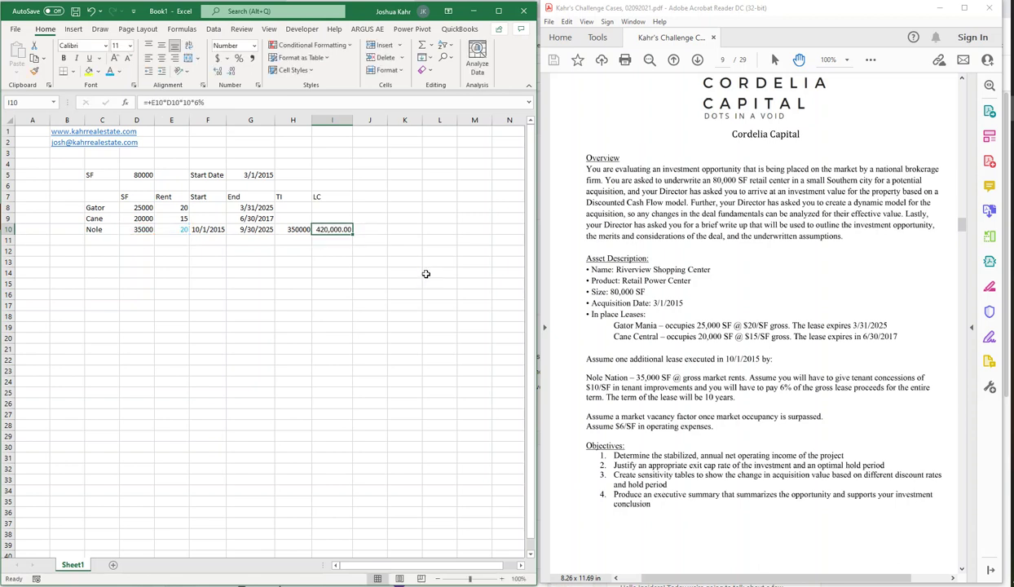
pyautogui.click(232, 71)
pyautogui.click(233, 72)
pyautogui.press('Left')
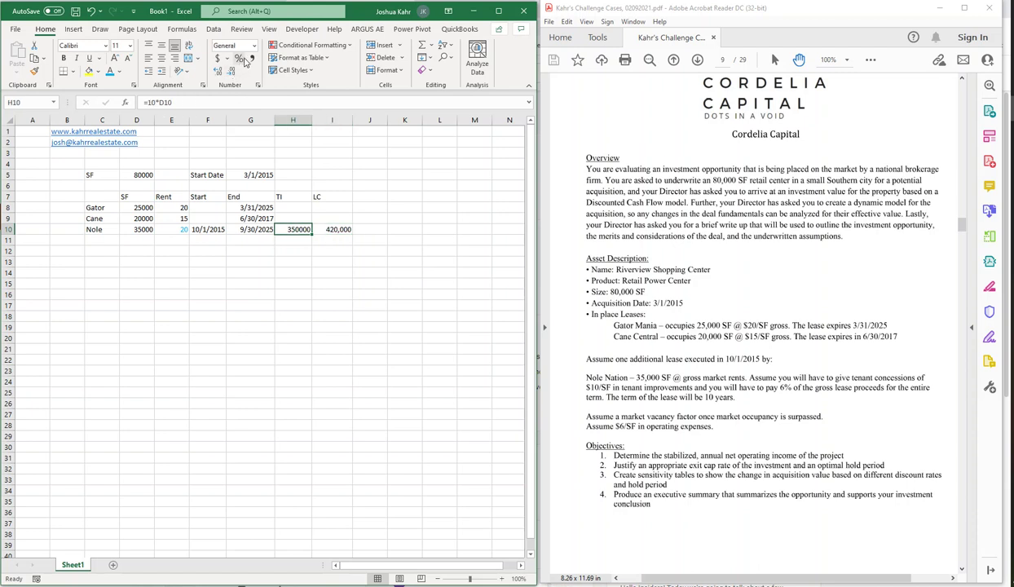
pyautogui.click(250, 58)
pyautogui.click(231, 71)
pyautogui.click(231, 70)
pyautogui.click(377, 239)
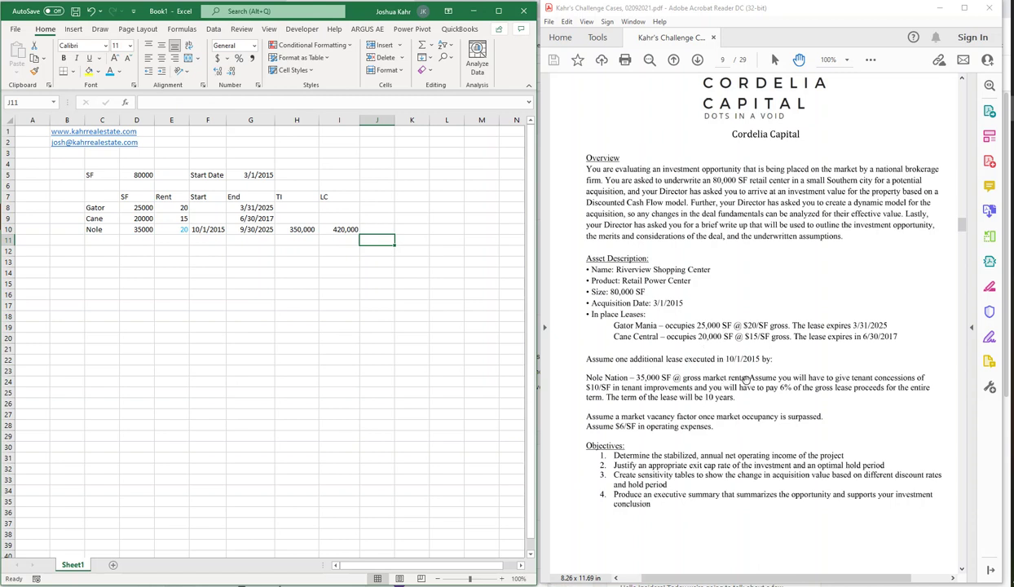
# - Add a Vacancy assumption below the tenant table, with the label in C12 and 5% in D12
pyautogui.click(231, 302)
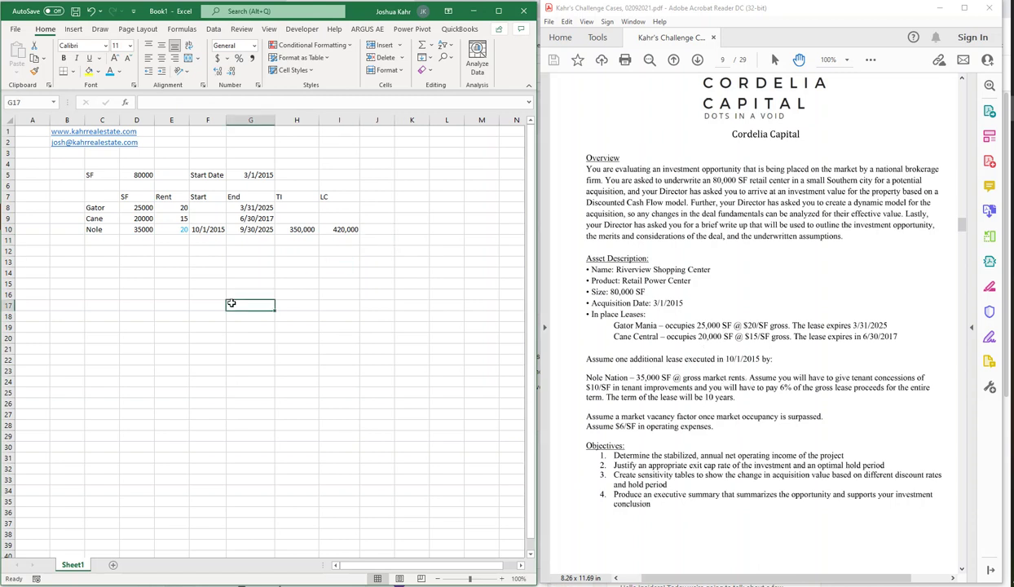
pyautogui.press('Left')
pyautogui.press('Left')
pyautogui.press('Left')
pyautogui.press('Up')
pyautogui.press('Up')
pyautogui.press('Up')
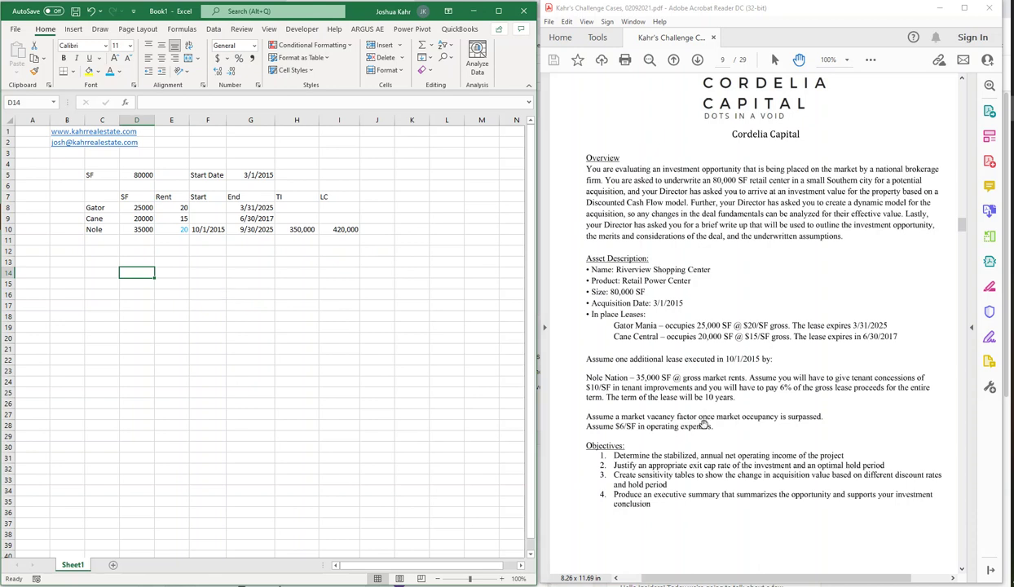
pyautogui.press('Up')
pyautogui.press('Up')
pyautogui.press('Left')
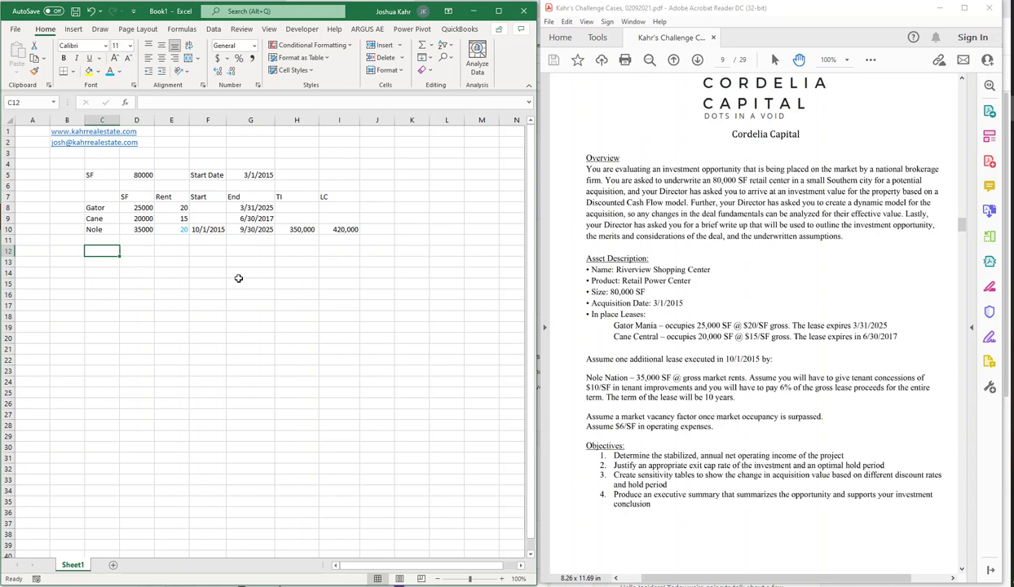
pyautogui.write('Vacancy')
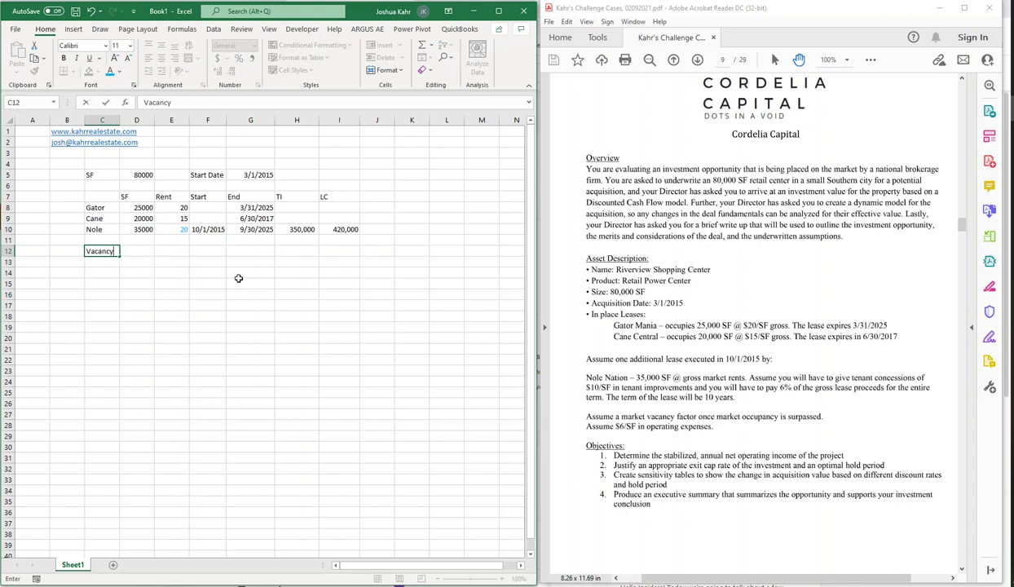
pyautogui.press('Tab')
pyautogui.write('5%')
pyautogui.press('Return')
pyautogui.press('Up')
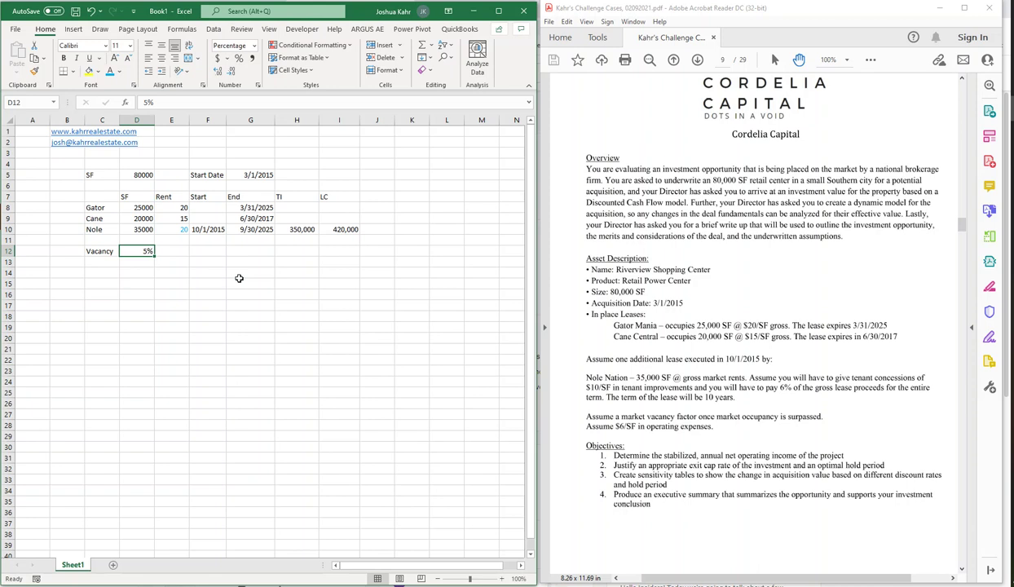
# - Add an Op Ex assumption in C14 with a value of 6 in D14, formatted as a number with two decimals
pyautogui.press('Left')
pyautogui.press('Down')
pyautogui.press('Down')
pyautogui.write('Op Ex')
pyautogui.press('Right')
pyautogui.write('6')
pyautogui.press('Return')
pyautogui.press('Up')
pyautogui.hotkey('ctrl', 'shift', '2')
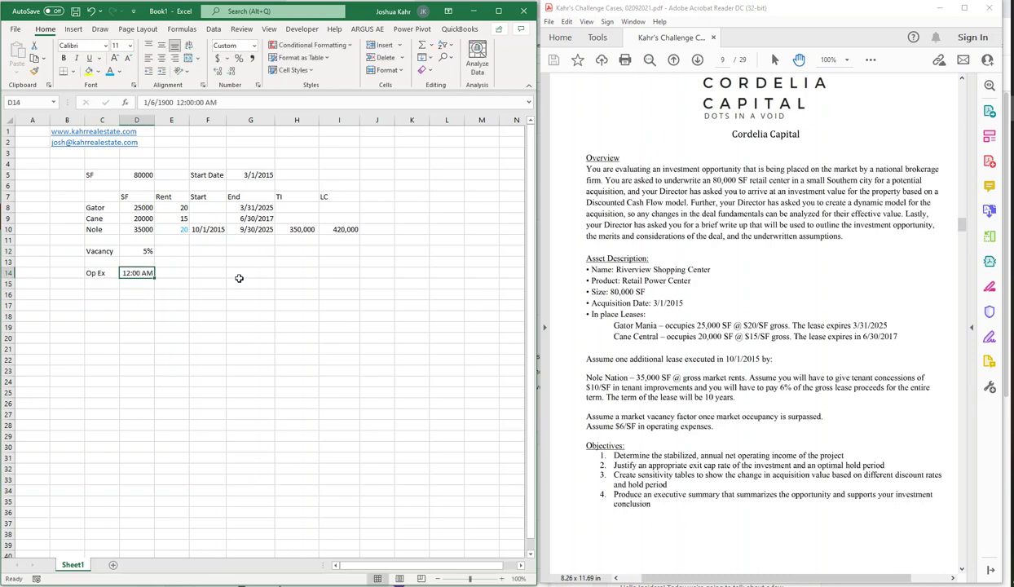
pyautogui.hotkey('ctrl', 'shift', '1')
# - Enter the date 3/31/2015 in D18 below the assumptions
pyautogui.press('Down')
pyautogui.press('Down')
pyautogui.press('Down')
pyautogui.press('Left')
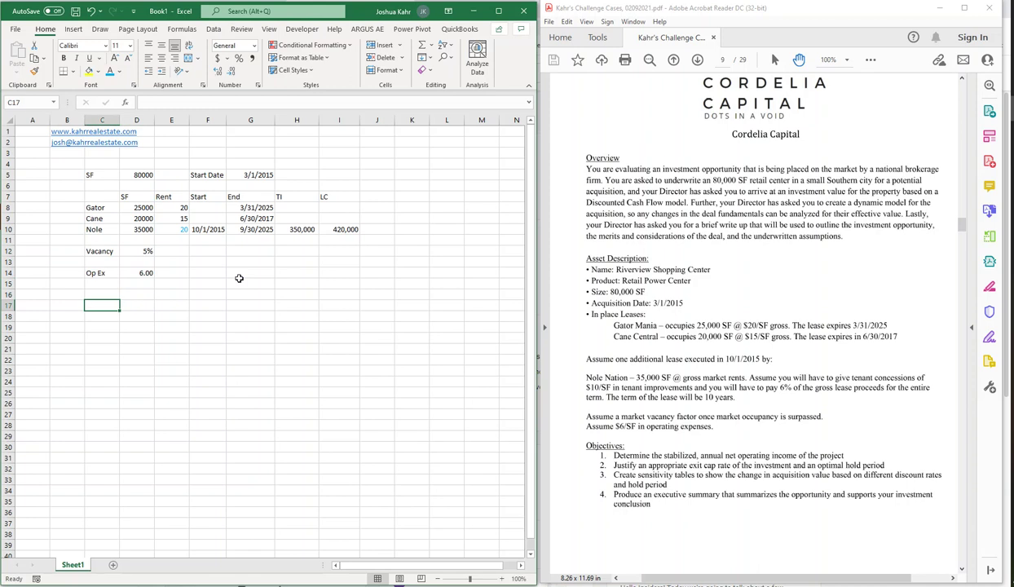
pyautogui.press('Up')
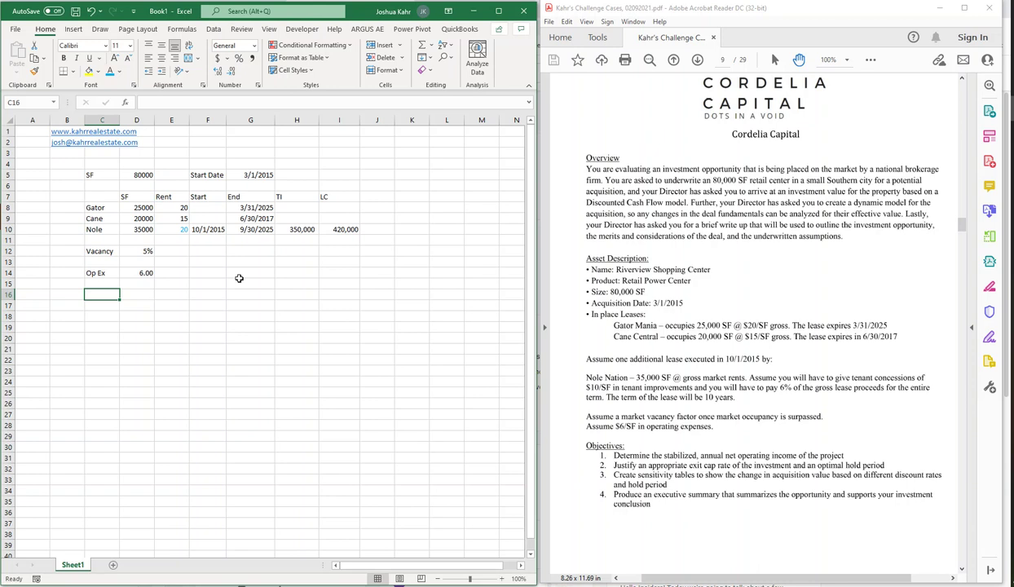
pyautogui.press('Down')
pyautogui.press('Down')
pyautogui.press('Right')
pyautogui.write('3/')
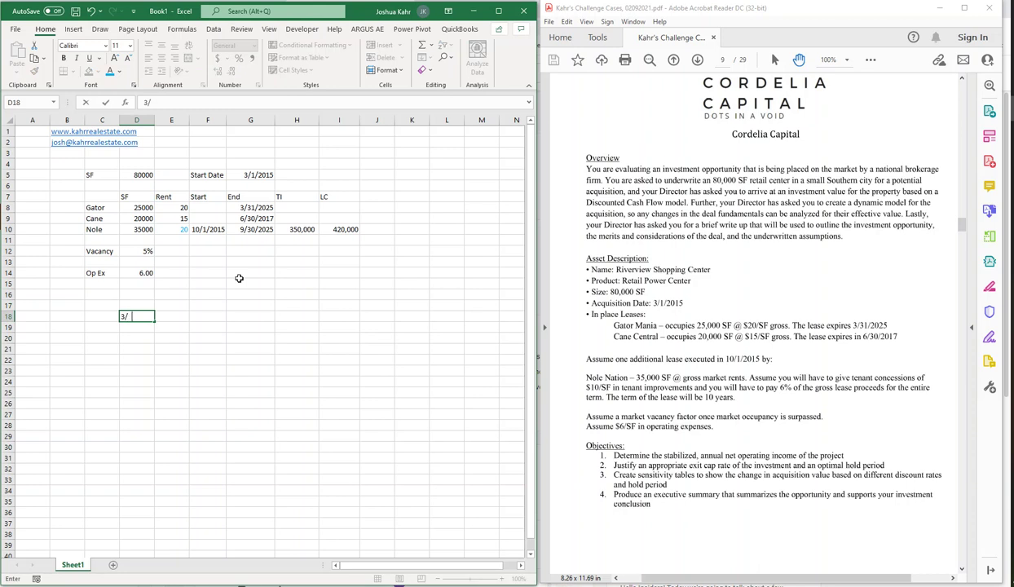
pyautogui.write('31/2015')
pyautogui.press('Return')
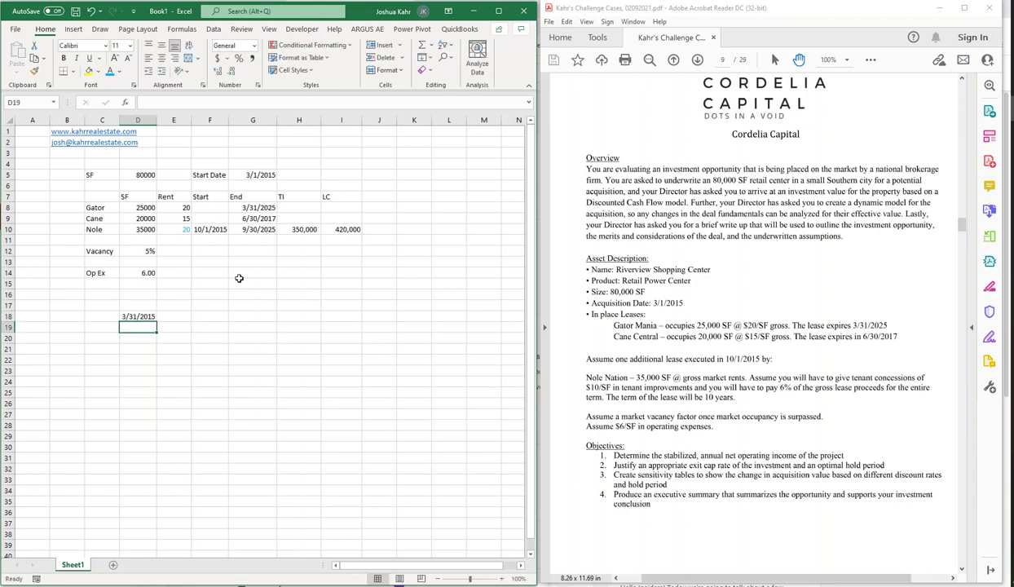
# - Enter the period numbers 1, 2 and 3 in D17:F17, starting above the first date
pyautogui.press('Right')
pyautogui.press('Up')
pyautogui.press('Left')
pyautogui.press('Up')
pyautogui.write('1')
pyautogui.press('Tab')
pyautogui.write('2')
pyautogui.press('Tab')
pyautogui.write('3')
pyautogui.press('Left')
pyautogui.press('Left')
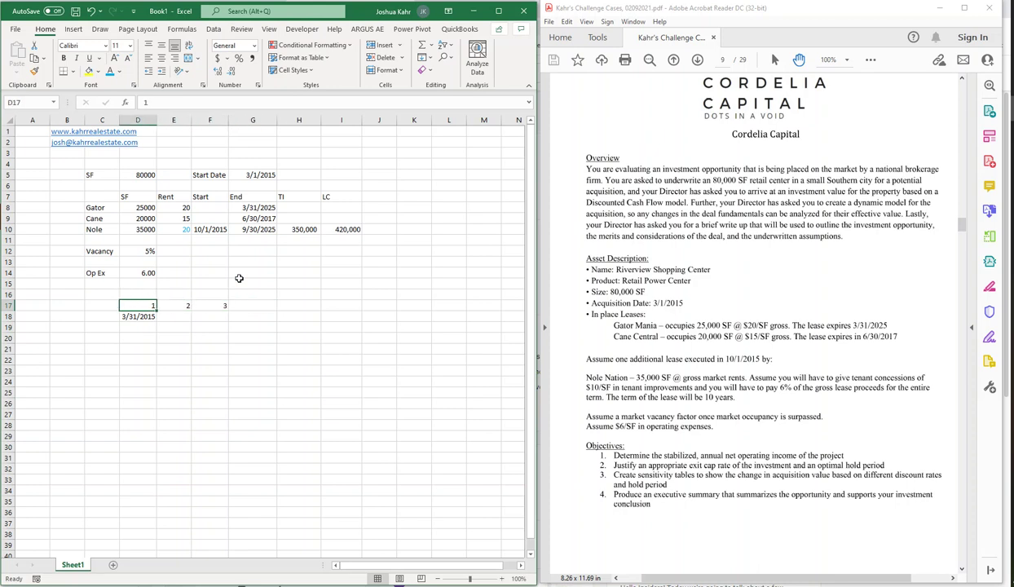
# - Extend the period number series from D17:F17 along row 17 to 166 in column FM
pyautogui.hotkey('shift', 'Right')
pyautogui.hotkey('shift', 'Right')
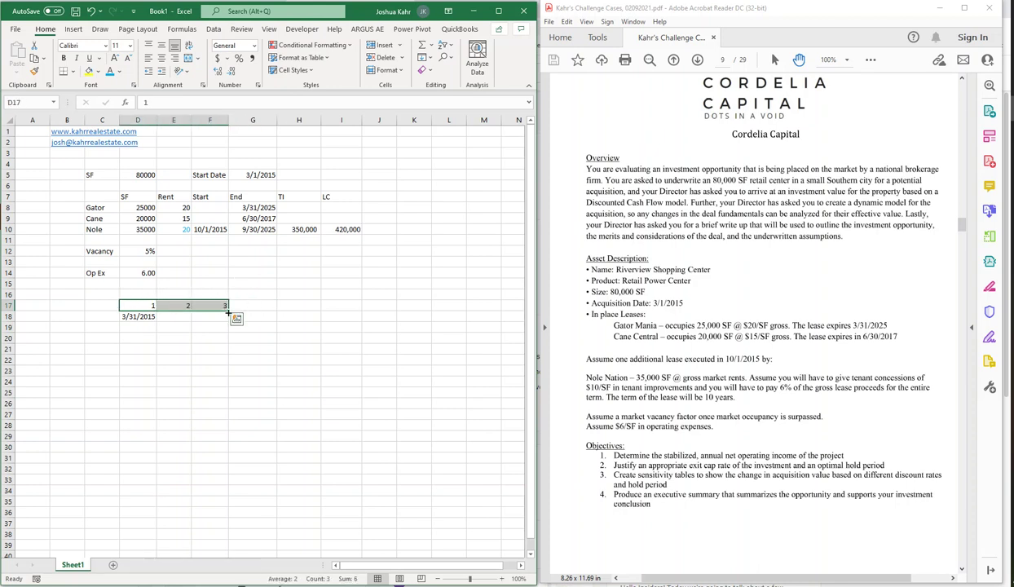
pyautogui.moveTo(228, 310); pyautogui.dragTo(467, 285)
pyautogui.click(273, 304)
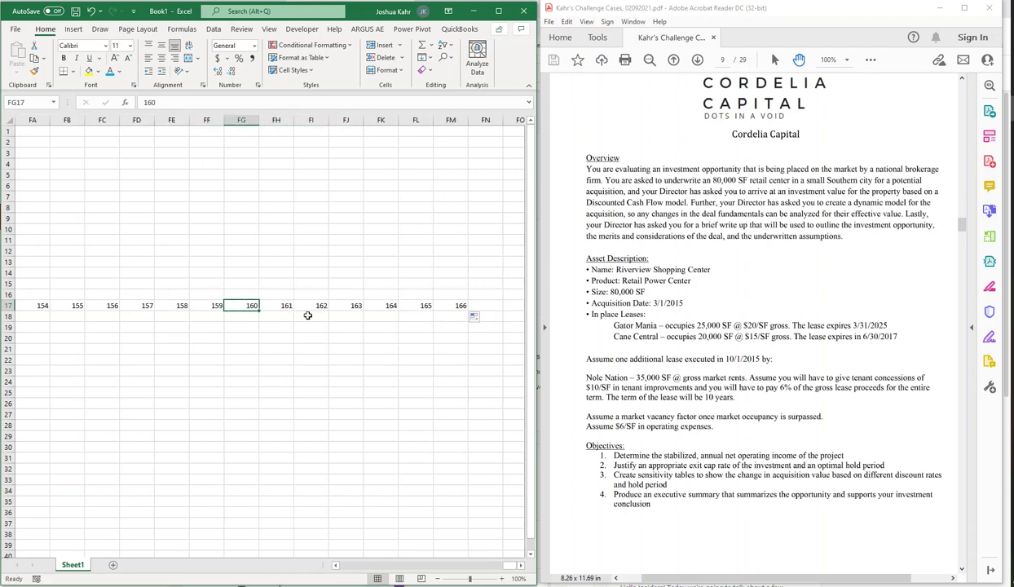
# - Clear the period numbers beyond 132 in row 17, from column EF onward
pyautogui.press('Left')
pyautogui.press('Left')
pyautogui.press('Left')
pyautogui.press('Left')
pyautogui.press('Left')
pyautogui.press('Left')
pyautogui.press('Left')
pyautogui.press('Left')
pyautogui.press('Left')
pyautogui.press('Left')
pyautogui.press('Left')
pyautogui.press('Left')
pyautogui.press('Left')
pyautogui.press('Left')
pyautogui.press('Left')
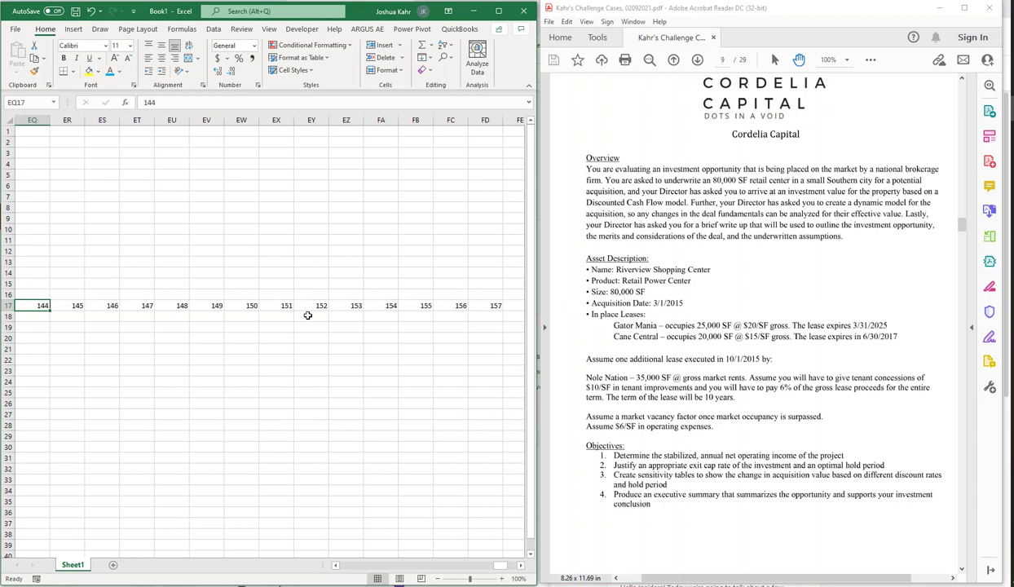
pyautogui.press('Left')
pyautogui.press('Left')
pyautogui.press('Left')
pyautogui.press('Left')
pyautogui.press('Left')
pyautogui.press('Left')
pyautogui.press('Left')
pyautogui.press('Left')
pyautogui.press('Left')
pyautogui.press('Left')
pyautogui.press('Left')
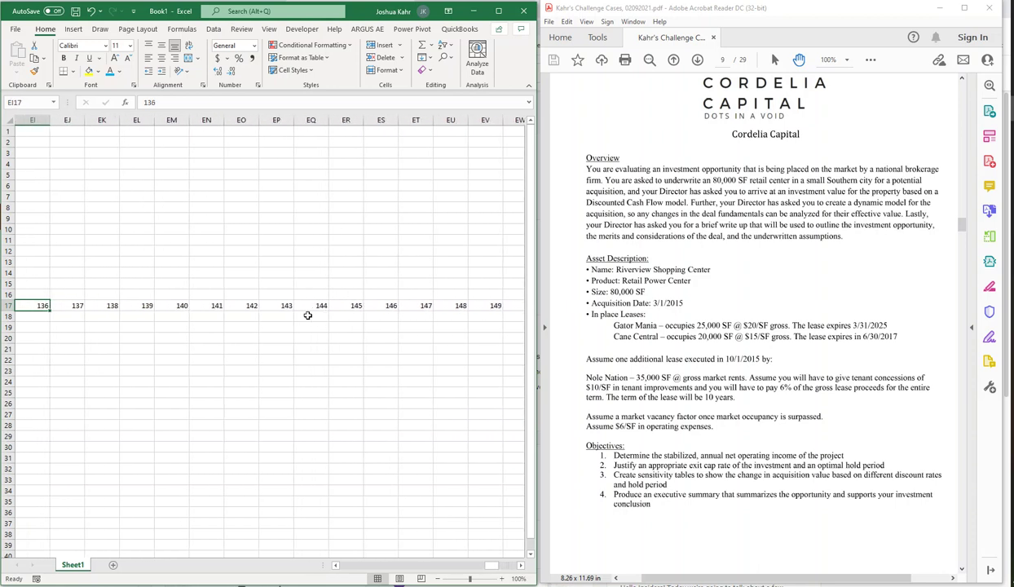
pyautogui.hotkey('shift', 'Right')
pyautogui.hotkey('shift', 'Right')
pyautogui.hotkey('ctrl', 'shift', 'Right')
pyautogui.press('Delete')
# - Replace the fixed date in D18 with an EOMONTH formula based on the start date in G5, with 0 months
pyautogui.press('Left')
pyautogui.press('Left')
pyautogui.press('Left')
pyautogui.press('Left')
pyautogui.press('Left')
pyautogui.press('Left')
pyautogui.press('Left')
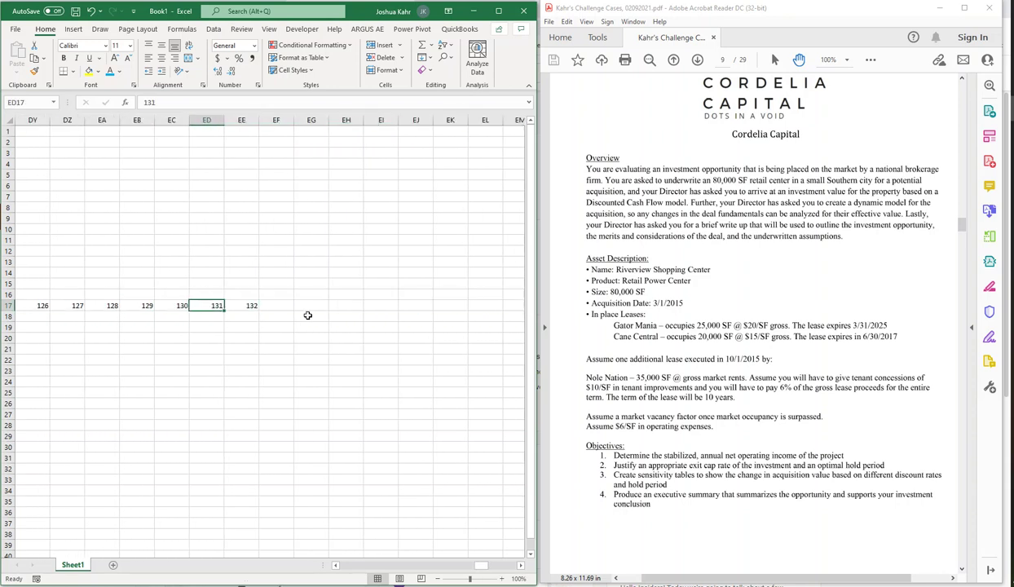
pyautogui.press('Left')
pyautogui.press('Left')
pyautogui.press('Left')
pyautogui.press('Left')
pyautogui.press('Left')
pyautogui.press('Left')
pyautogui.press('Left')
pyautogui.press('Left')
pyautogui.press('Left')
pyautogui.press('Left')
pyautogui.press('Left')
pyautogui.press('Left')
pyautogui.press('Left')
pyautogui.press('Left')
pyautogui.press('Left')
pyautogui.press('Left')
pyautogui.press('Left')
pyautogui.press('Left')
pyautogui.press('Left')
pyautogui.press('Left')
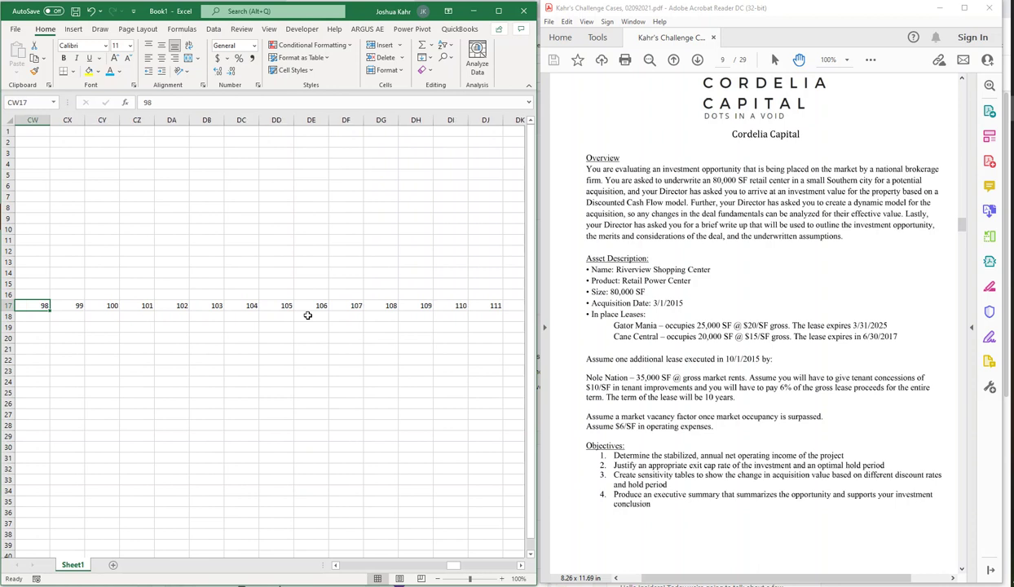
pyautogui.press('Left')
pyautogui.press('Left')
pyautogui.press('Left')
pyautogui.press('Left')
pyautogui.press('Left')
pyautogui.press('Left')
pyautogui.press('Left')
pyautogui.press('Left')
pyautogui.press('Left')
pyautogui.press('Left')
pyautogui.press('Left')
pyautogui.press('Left')
pyautogui.press('Left')
pyautogui.press('Left')
pyautogui.press('Left')
pyautogui.press('Left')
pyautogui.press('Left')
pyautogui.press('Left')
pyautogui.press('Left')
pyautogui.press('Left')
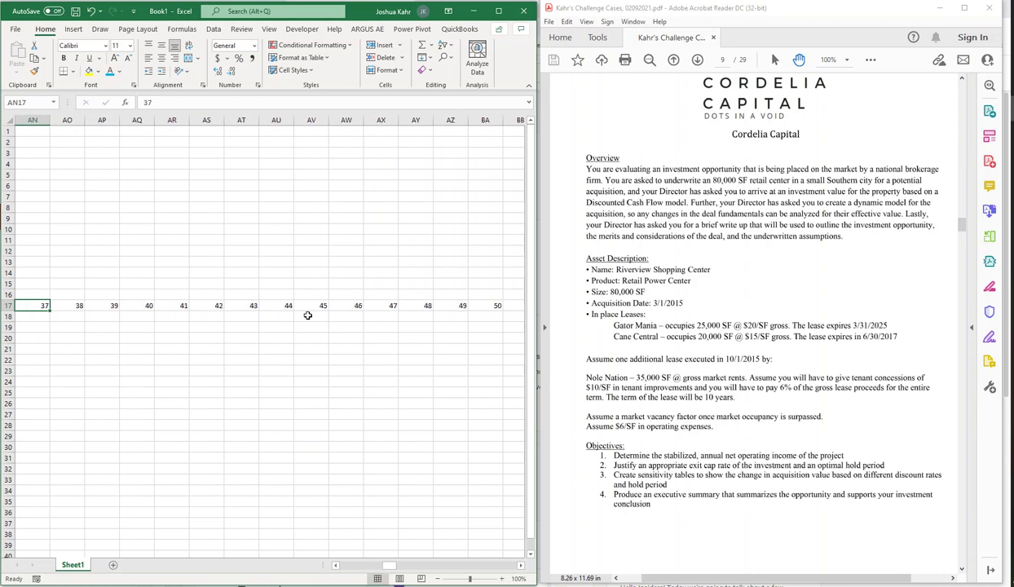
pyautogui.press('Left')
pyautogui.press('Left')
pyautogui.press('Left')
pyautogui.press('Left')
pyautogui.press('Left')
pyautogui.press('Left')
pyautogui.press('Left')
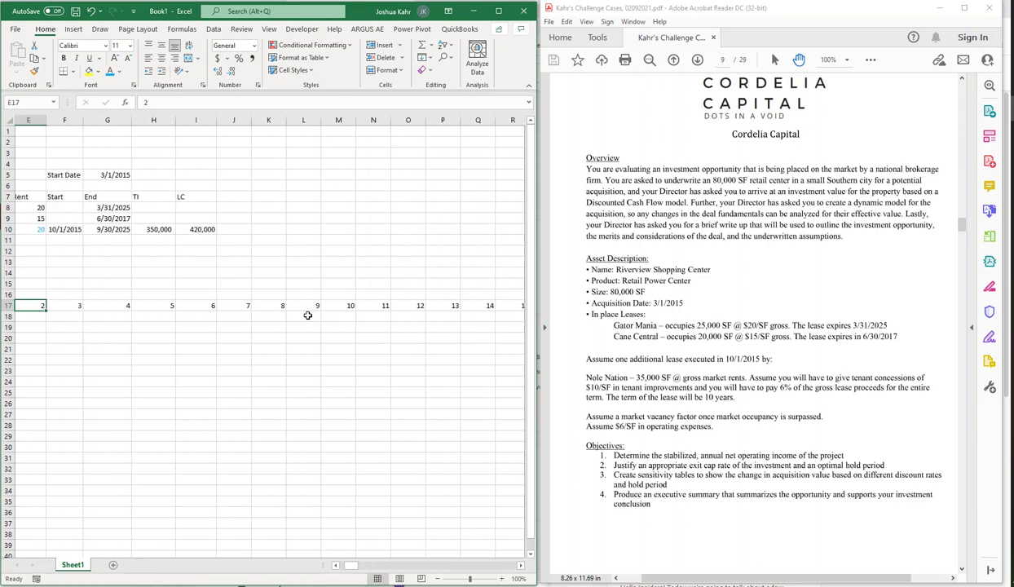
pyautogui.press('Down')
pyautogui.press('Down')
pyautogui.press('Right')
pyautogui.press('Up')
pyautogui.press('Right')
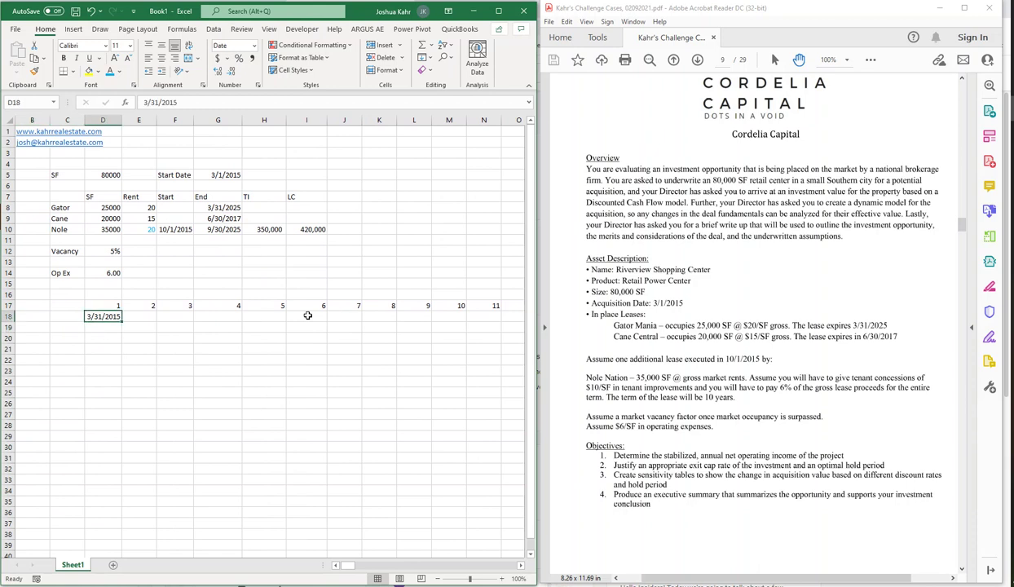
pyautogui.press('Right')
pyautogui.press('Left')
pyautogui.write('+')
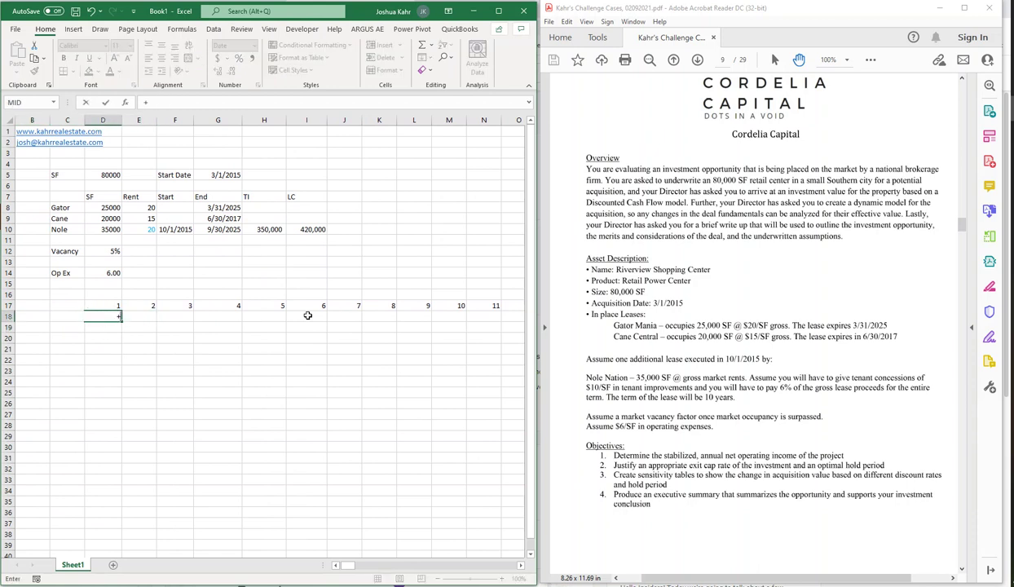
pyautogui.write('eomonth(')
pyautogui.press('Up')
pyautogui.press('Up')
pyautogui.press('Up')
pyautogui.press('Up')
pyautogui.press('Up')
pyautogui.press('Up')
pyautogui.press('Up')
pyautogui.press('Up')
pyautogui.press('Up')
pyautogui.press('Up')
pyautogui.press('Up')
pyautogui.press('Up')
pyautogui.press('Up')
pyautogui.press('Right')
pyautogui.press('Right')
pyautogui.press('Right')
pyautogui.write(',')
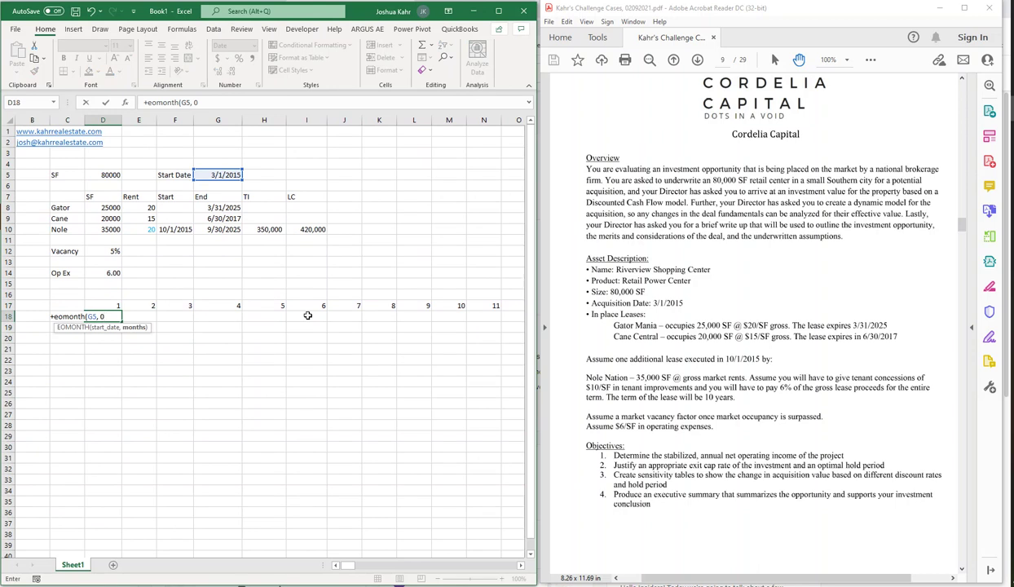
pyautogui.write(' 0')
pyautogui.press('Return')
# - Enter an EOMONTH formula in E18 that returns the month end 1 month after D18
pyautogui.press('Up')
pyautogui.press('Right')
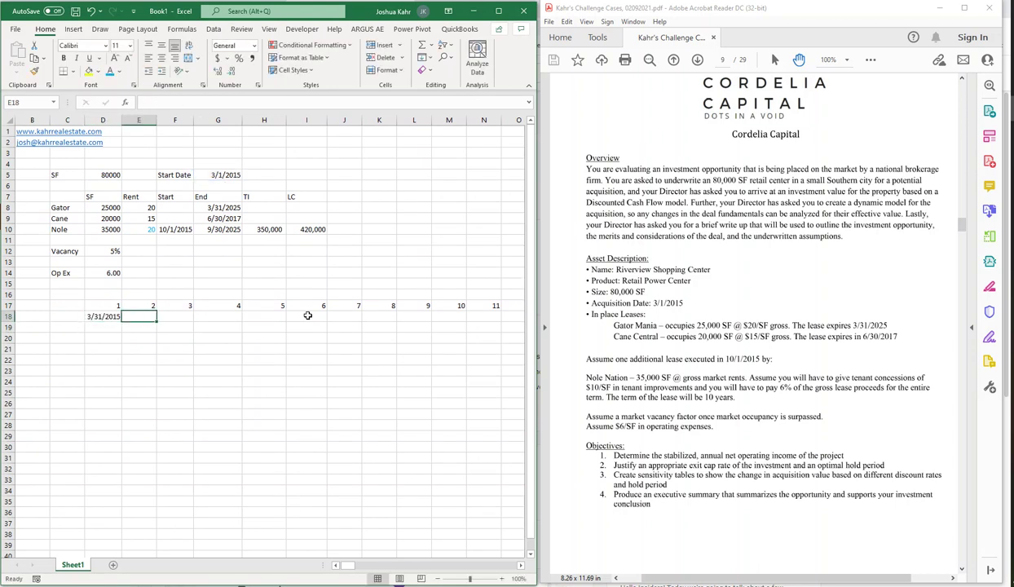
pyautogui.write('+eomonth(')
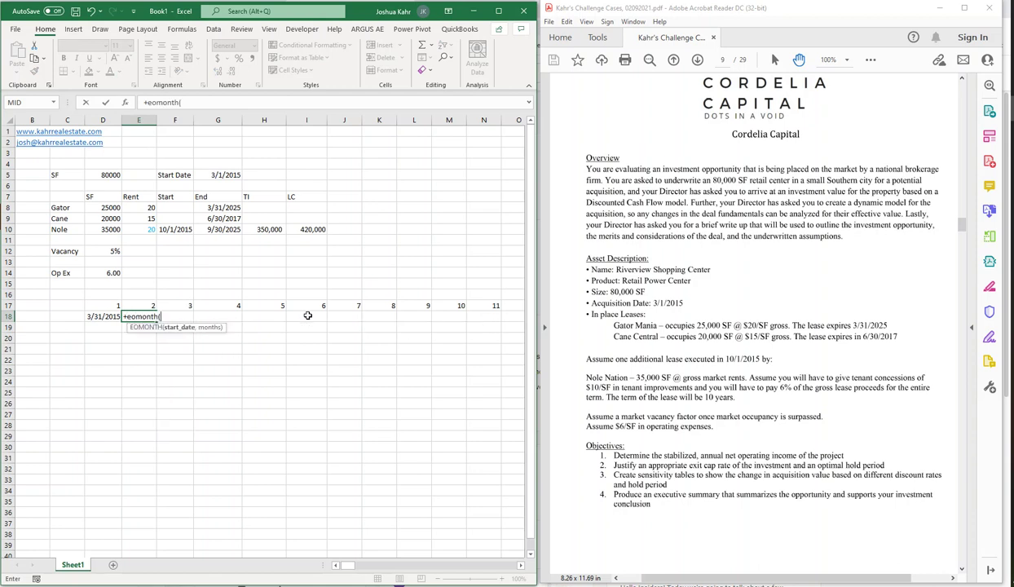
pyautogui.press('Left')
pyautogui.write(',1')
pyautogui.press('Return')
# - Format E18 as a date of the type *3/14/2012
pyautogui.keyDown('ctrl'); pyautogui.scroll(2, 487, 562); pyautogui.keyUp('ctrl')
pyautogui.doubleClick(105, 121)
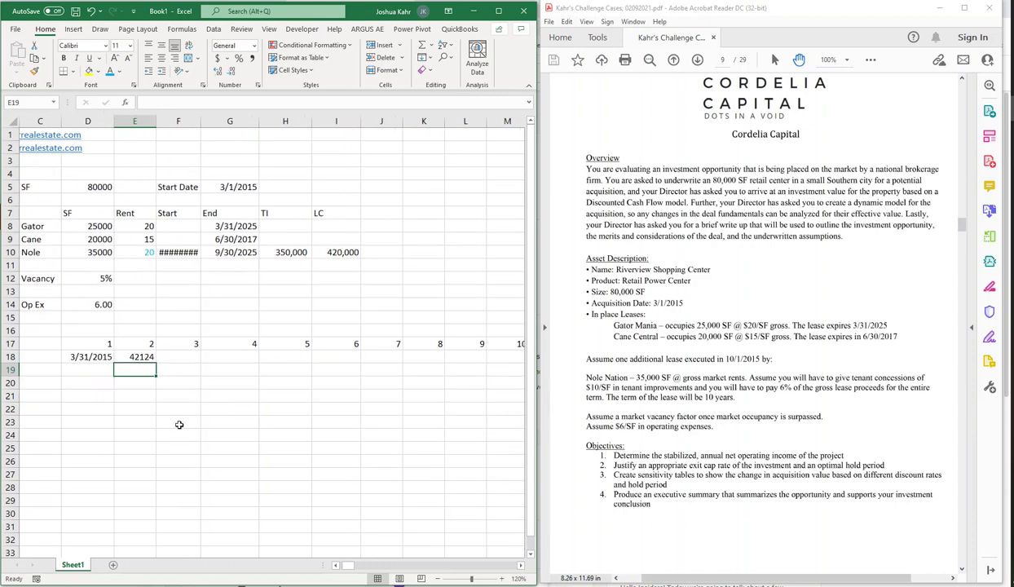
pyautogui.rightClick(151, 357)
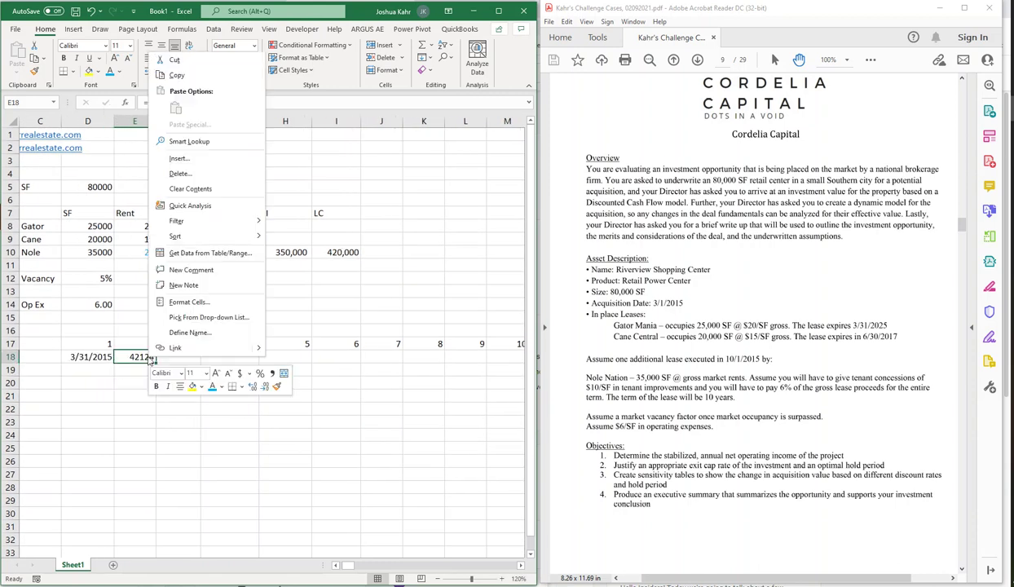
pyautogui.click(202, 295)
pyautogui.click(81, 239)
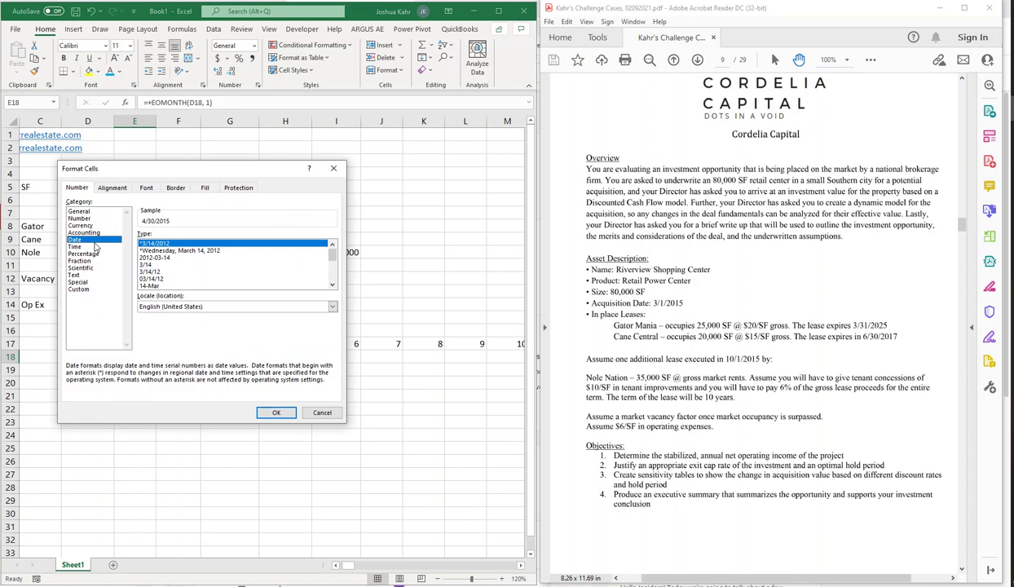
pyautogui.click(275, 409)
# - Fill the month-end formula from E18 across row 18 to EE18, and widen columns D to EE to fit the dates
pyautogui.moveTo(155, 361); pyautogui.dragTo(425, 355)
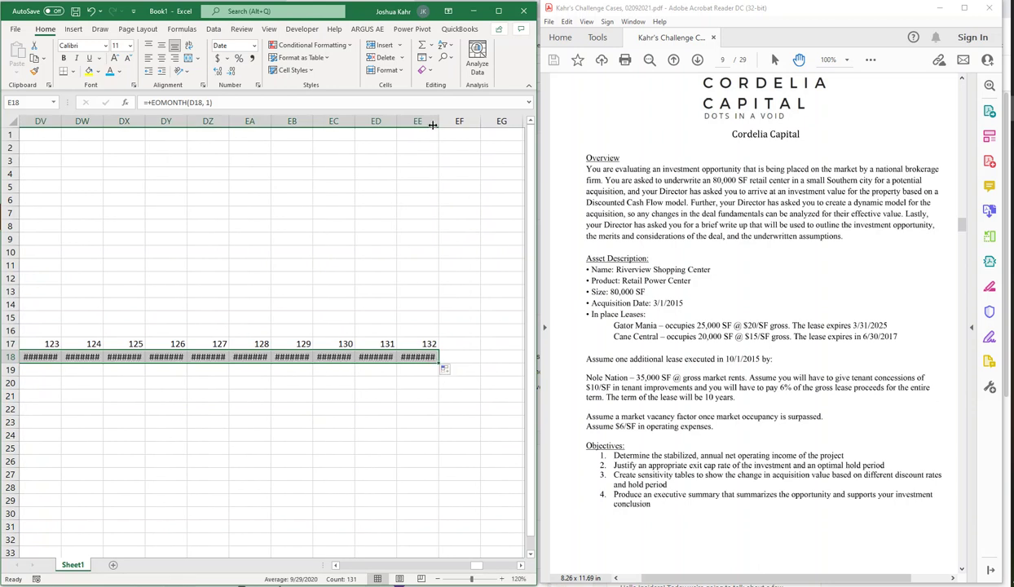
pyautogui.moveTo(431, 121)
pyautogui.mouseDown()
pyautogui.moveTo(12, 120)
pyautogui.moveTo(204, 122)
pyautogui.mouseUp()
pyautogui.click(376, 371)
pyautogui.press('Up')
pyautogui.press('Left')
pyautogui.press('Left')
pyautogui.press('Left')
pyautogui.hotkey('ctrl', 'Right')
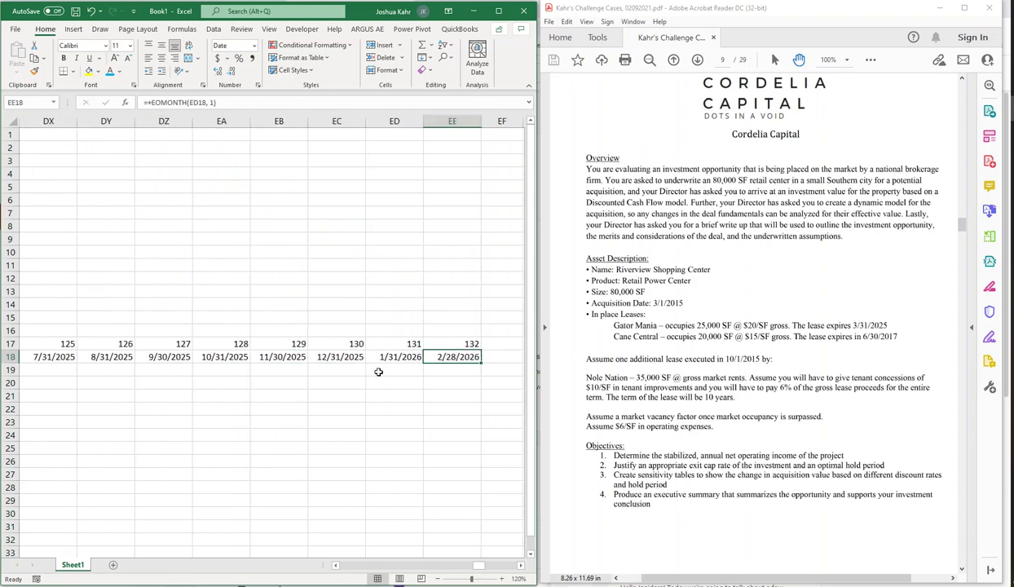
# - Label the cash flow rows in C19 to C21 with the tenants Gator, Cane and Nole
pyautogui.press('Home')
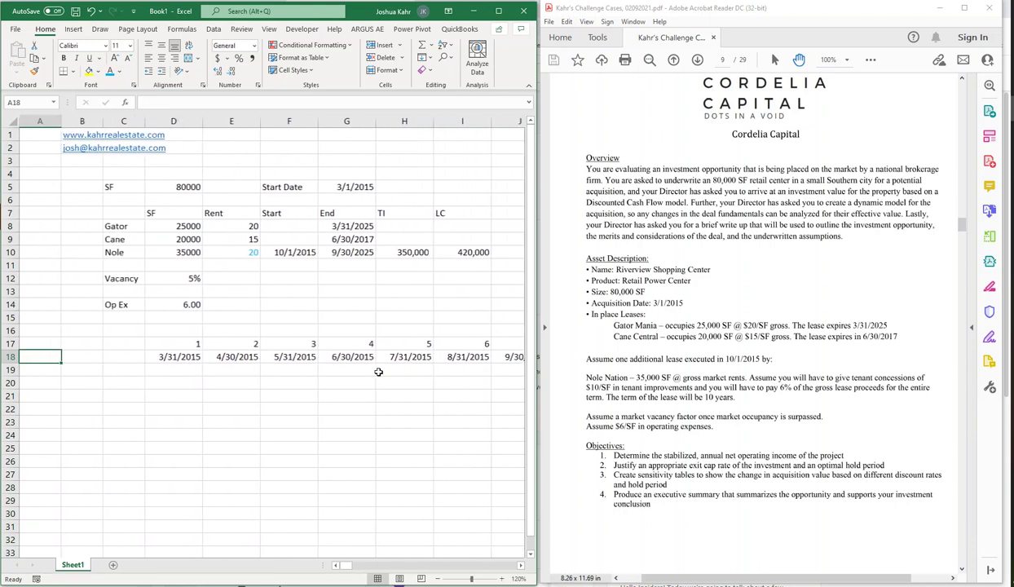
pyautogui.press('Down')
pyautogui.press('Up')
pyautogui.press('Up')
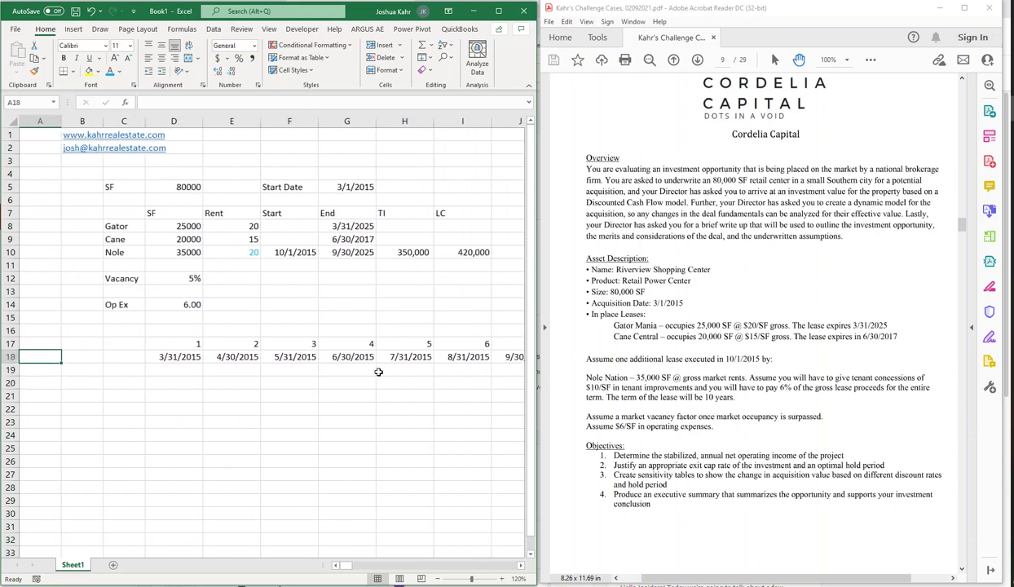
pyautogui.press('Right')
pyautogui.press('Right')
pyautogui.press('Down')
pyautogui.press('Right')
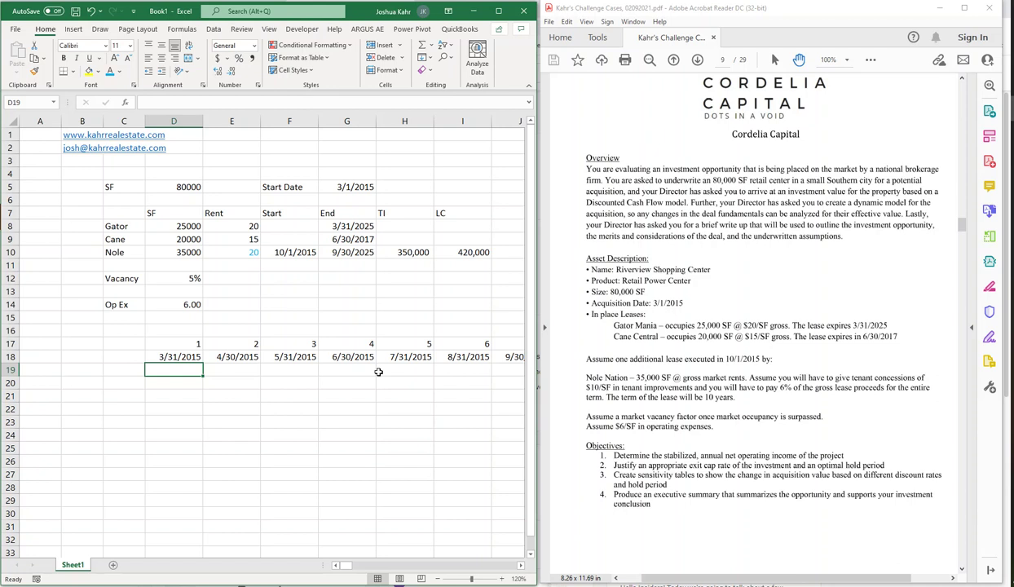
pyautogui.write('+')
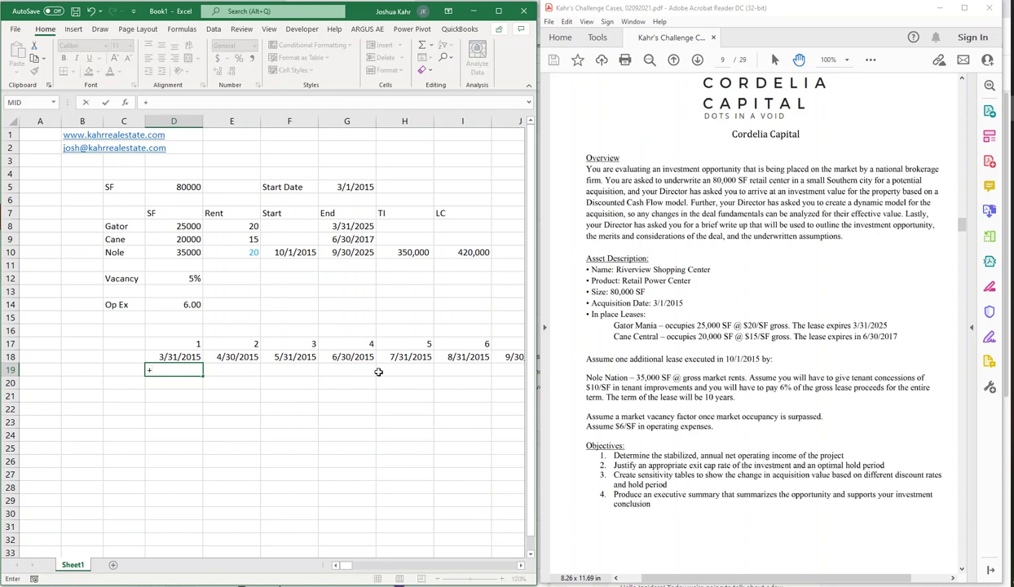
pyautogui.press('Escape')
pyautogui.press('Left')
pyautogui.write('Gator')
pyautogui.press('Return')
pyautogui.write('C')
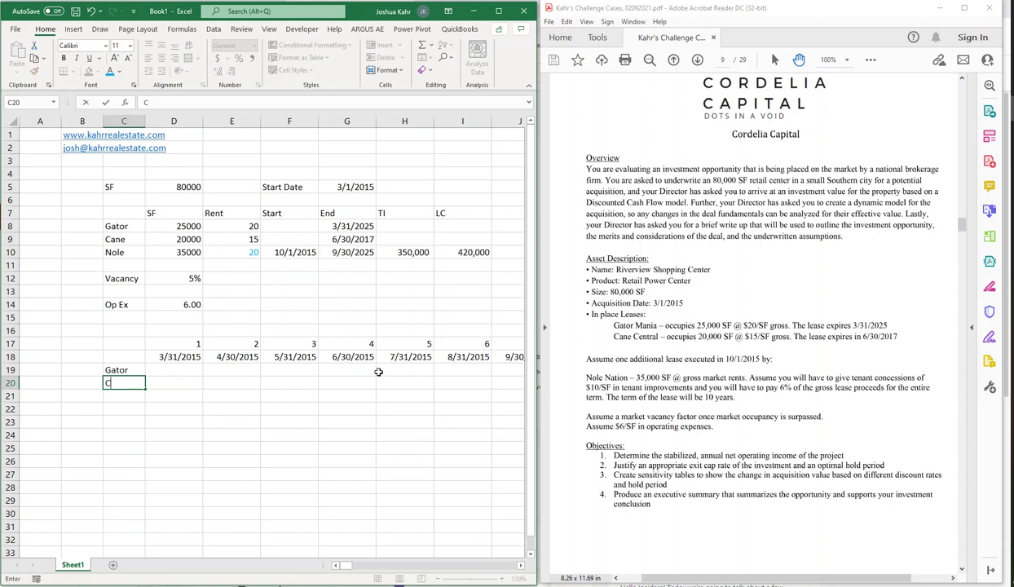
pyautogui.write('ane')
pyautogui.press('Return')
pyautogui.write('Nole')
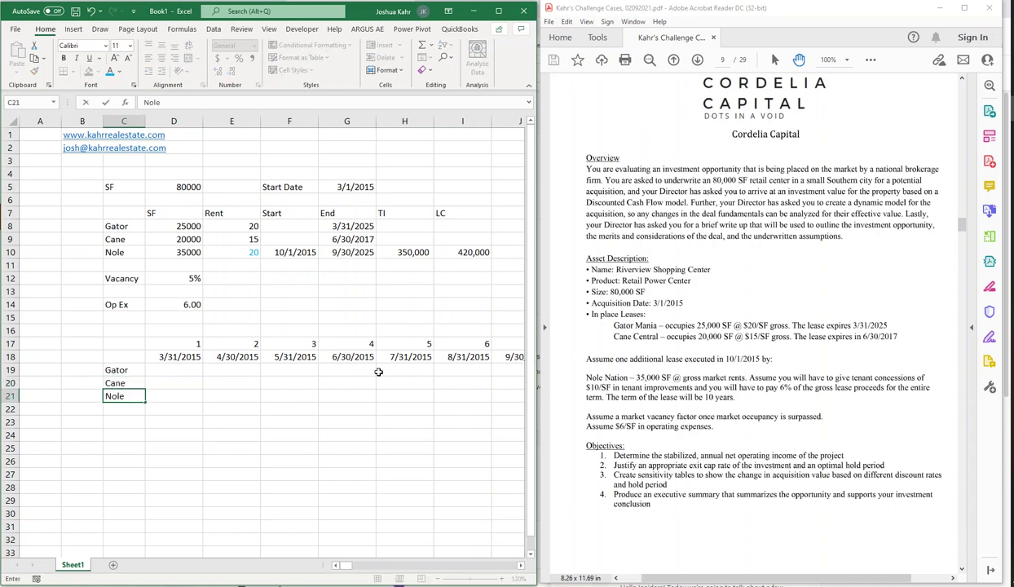
pyautogui.press('Up')
pyautogui.press('Up')
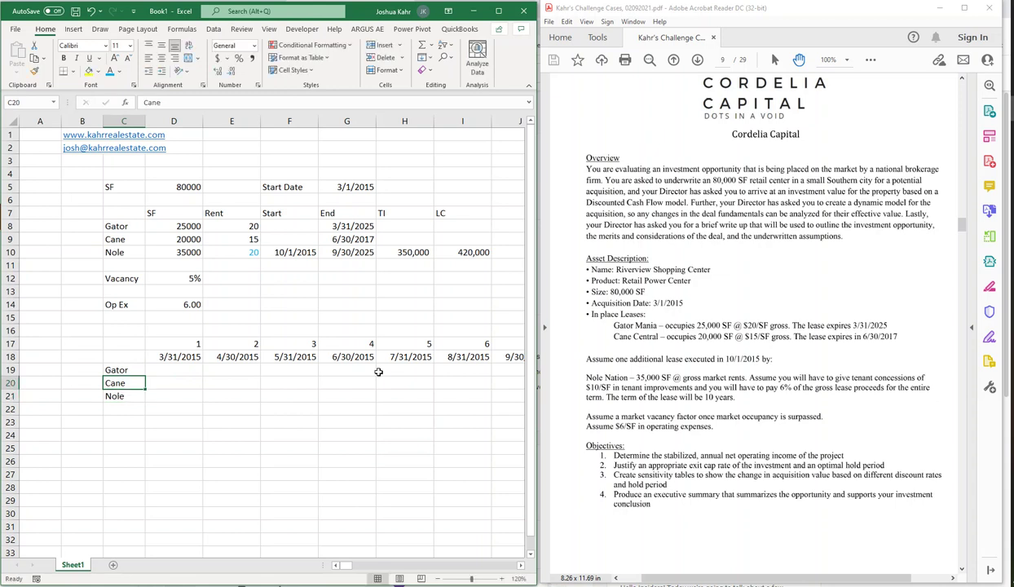
# - Enter a formula in K21 multiplying Nole's square footage in D10 by its rent in E10, for the 10/31/2015 month
pyautogui.press('Right')
pyautogui.press('Right')
pyautogui.press('Right')
pyautogui.press('Right')
pyautogui.press('Right')
pyautogui.press('Right')
pyautogui.press('Right')
pyautogui.press('Right')
pyautogui.press('Down')
pyautogui.press('Down')
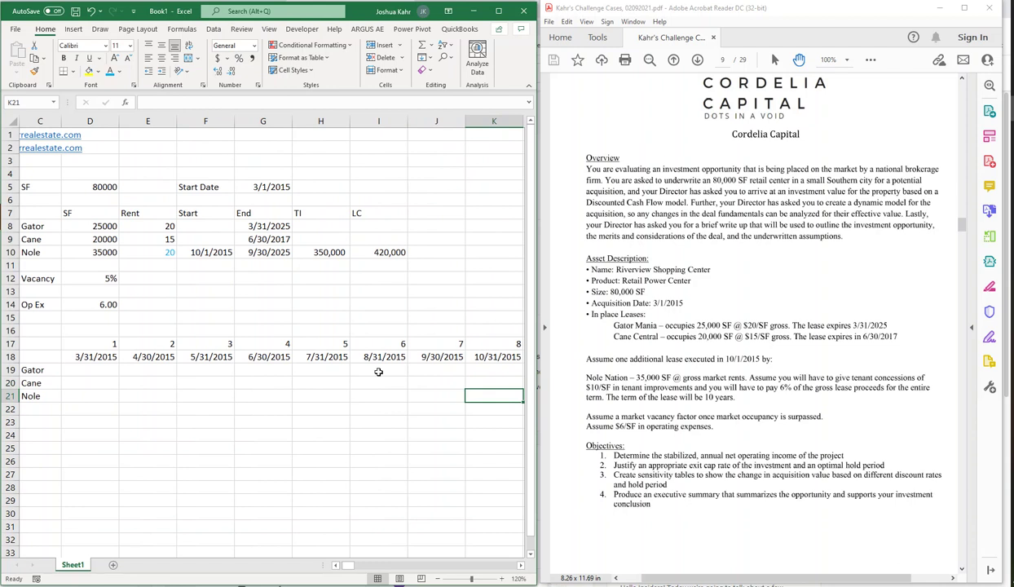
pyautogui.write('+')
pyautogui.press('Left')
pyautogui.press('Left')
pyautogui.press('Left')
pyautogui.press('Left')
pyautogui.press('Up')
pyautogui.press('Up')
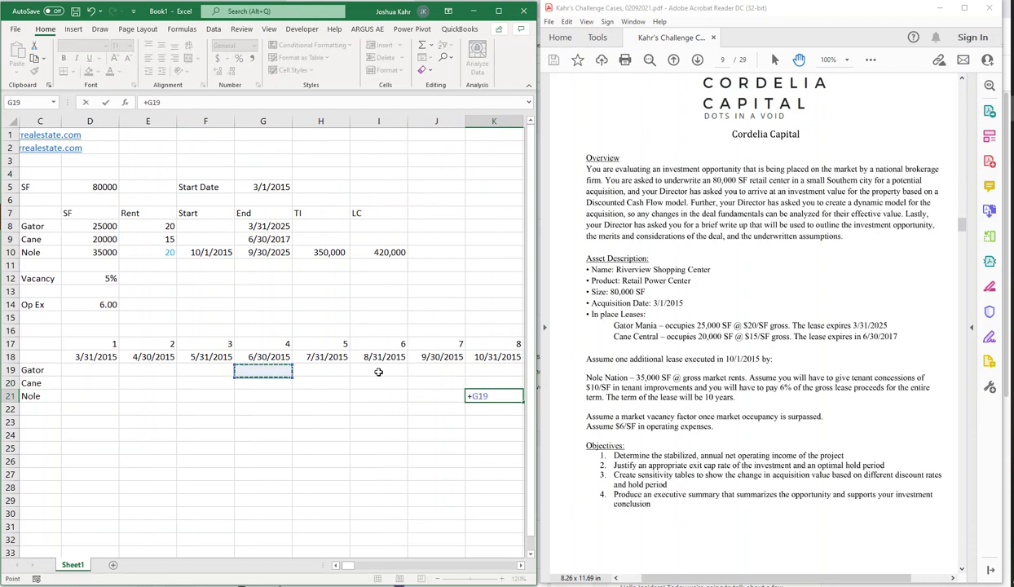
pyautogui.press('Up')
pyautogui.press('Up')
pyautogui.press('Up')
pyautogui.press('Up')
pyautogui.press('Up')
pyautogui.press('Up')
pyautogui.press('Up')
pyautogui.press('Up')
pyautogui.press('Up')
pyautogui.press('Left')
pyautogui.press('Left')
pyautogui.press('Left')
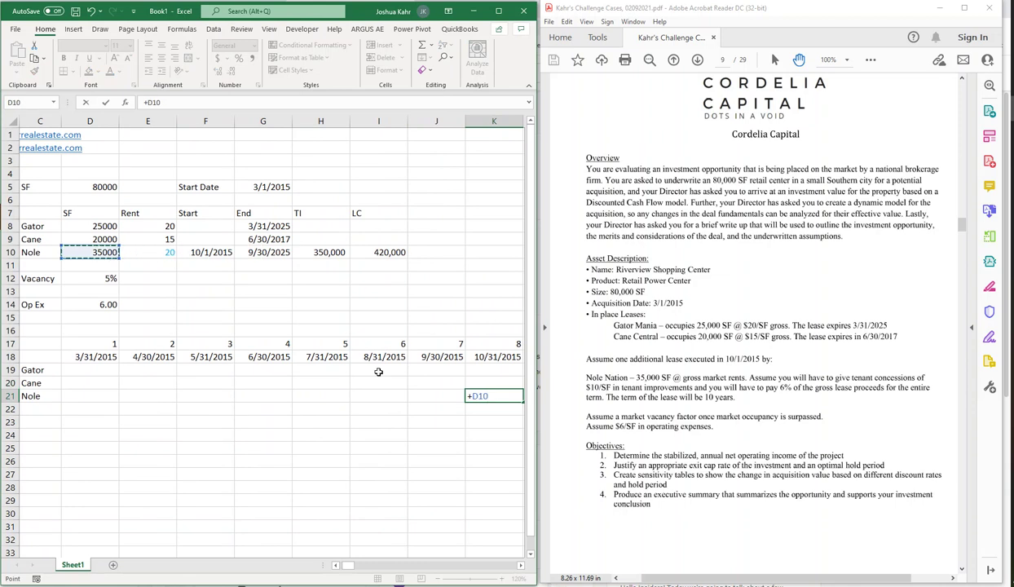
pyautogui.write('*')
pyautogui.click(162, 254)
pyautogui.press('Tab')
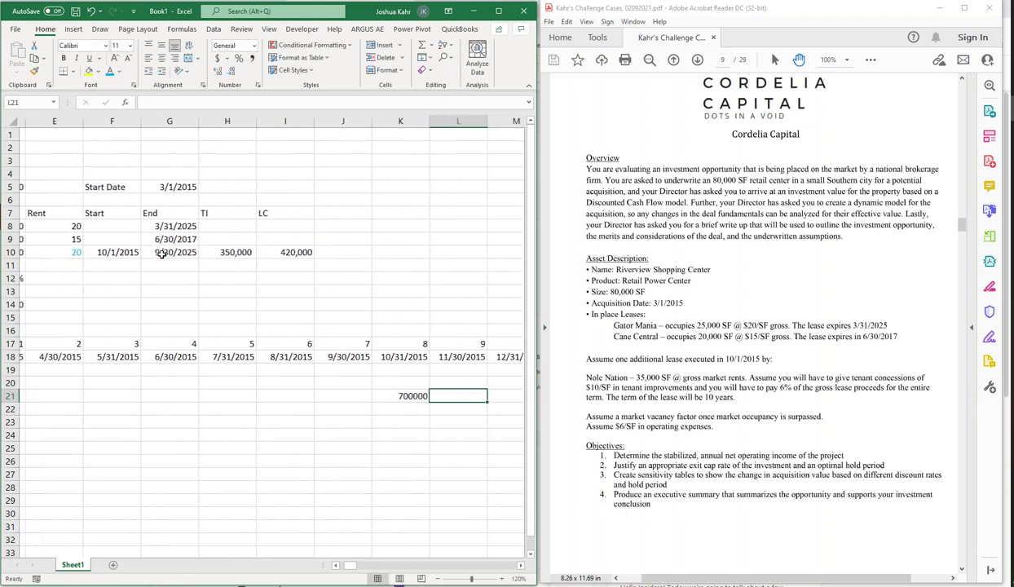
# - Enter a formula in L21 that carries forward Nole's rent from K21
pyautogui.write('+')
pyautogui.press('Left')
pyautogui.hotkey('ctrl', 'Return')
# - Copy the formula in L21 across row 21 through month 132 in column EE
pyautogui.hotkey('ctrl', 'c')
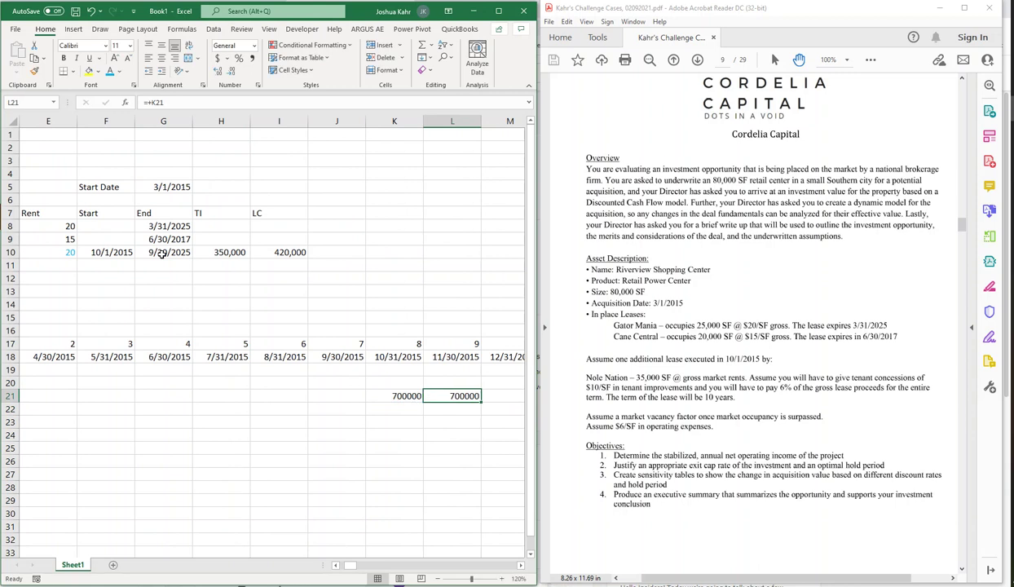
pyautogui.hotkey('shift', 'Right')
pyautogui.hotkey('shift', 'Right')
pyautogui.hotkey('shift', 'Right')
pyautogui.hotkey('shift', 'Right')
pyautogui.hotkey('shift', 'Right')
pyautogui.hotkey('shift', 'Right')
pyautogui.hotkey('shift', 'Right')
pyautogui.hotkey('shift', 'Right')
pyautogui.hotkey('shift', 'Right')
pyautogui.hotkey('shift', 'Right')
pyautogui.hotkey('shift', 'Right')
pyautogui.hotkey('shift', 'Right')
pyautogui.hotkey('shift', 'Right')
pyautogui.hotkey('shift', 'Right')
pyautogui.hotkey('shift', 'Right')
pyautogui.hotkey('shift', 'Right')
pyautogui.hotkey('shift', 'Right')
pyautogui.hotkey('shift', 'Right')
pyautogui.hotkey('shift', 'Right')
pyautogui.hotkey('shift', 'Right')
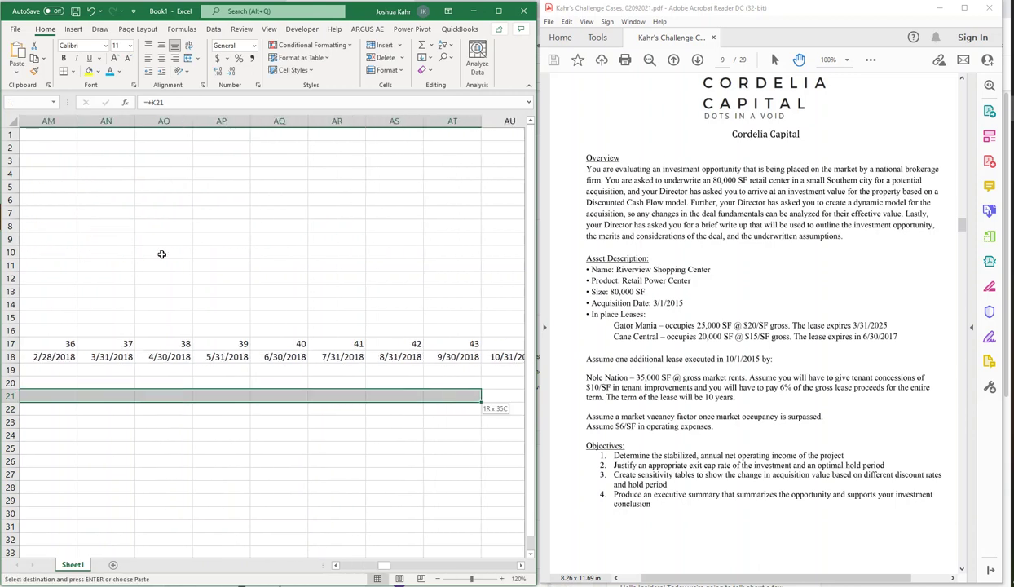
pyautogui.hotkey('shift', 'Right')
pyautogui.hotkey('shift', 'Right')
pyautogui.hotkey('shift', 'Right')
pyautogui.hotkey('shift', 'Right')
pyautogui.hotkey('shift', 'Right')
pyautogui.hotkey('shift', 'Right')
pyautogui.hotkey('shift', 'Right')
pyautogui.hotkey('shift', 'Right')
pyautogui.hotkey('shift', 'Right')
pyautogui.hotkey('shift', 'Right')
pyautogui.hotkey('shift', 'Right')
pyautogui.hotkey('shift', 'Right')
pyautogui.hotkey('shift', 'Right')
pyautogui.hotkey('shift', 'Right')
pyautogui.hotkey('shift', 'Right')
pyautogui.hotkey('shift', 'Right')
pyautogui.hotkey('shift', 'Right')
pyautogui.hotkey('shift', 'Right')
pyautogui.hotkey('shift', 'Right')
pyautogui.hotkey('shift', 'Right')
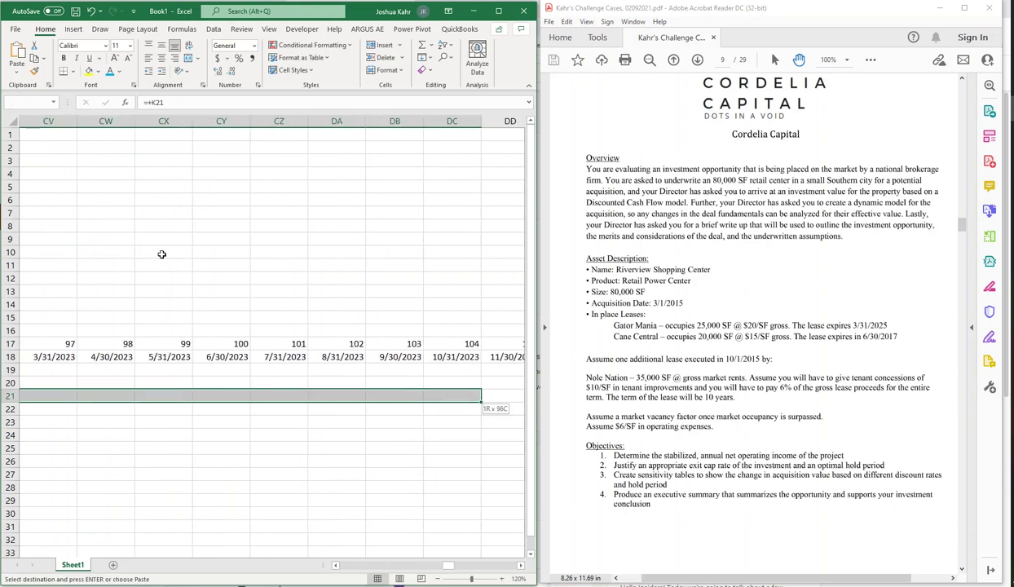
pyautogui.hotkey('shift', 'Right')
pyautogui.hotkey('shift', 'Right')
pyautogui.hotkey('shift', 'Right')
pyautogui.hotkey('shift', 'Right')
pyautogui.hotkey('shift', 'Right')
pyautogui.hotkey('shift', 'Right')
pyautogui.hotkey('shift', 'Right')
pyautogui.hotkey('shift', 'Right')
pyautogui.hotkey('shift', 'Right')
pyautogui.hotkey('shift', 'Right')
pyautogui.hotkey('shift', 'Right')
pyautogui.hotkey('shift', 'Right')
pyautogui.hotkey('shift', 'Right')
pyautogui.hotkey('shift', 'Right')
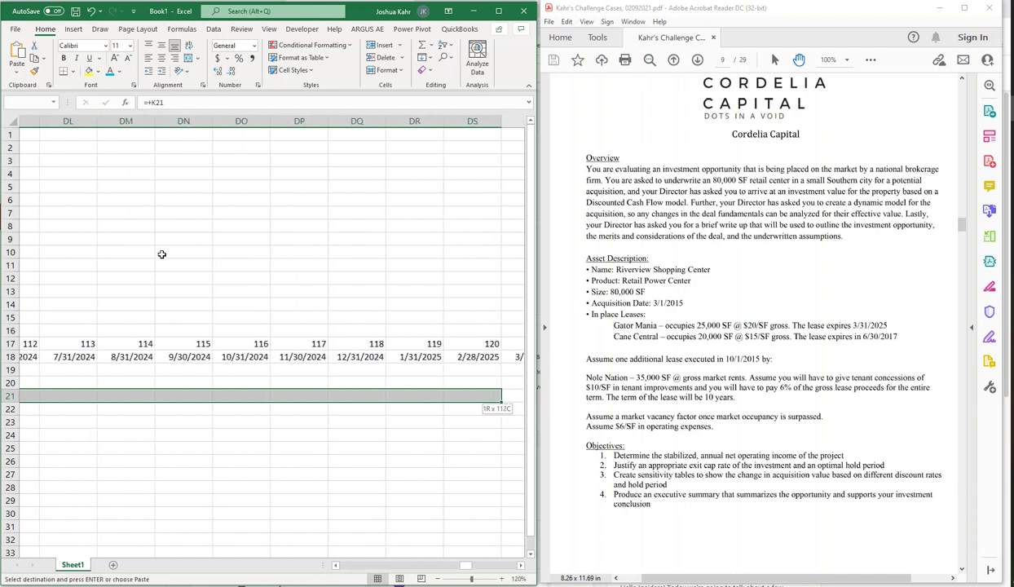
pyautogui.hotkey('shift', 'Right')
pyautogui.hotkey('shift', 'Right')
pyautogui.hotkey('shift', 'Right')
pyautogui.hotkey('shift', 'Right')
pyautogui.hotkey('shift', 'Right')
pyautogui.hotkey('shift', 'Right')
pyautogui.hotkey('shift', 'Right')
pyautogui.hotkey('shift', 'Right')
pyautogui.hotkey('shift', 'Right')
pyautogui.hotkey('shift', 'Right')
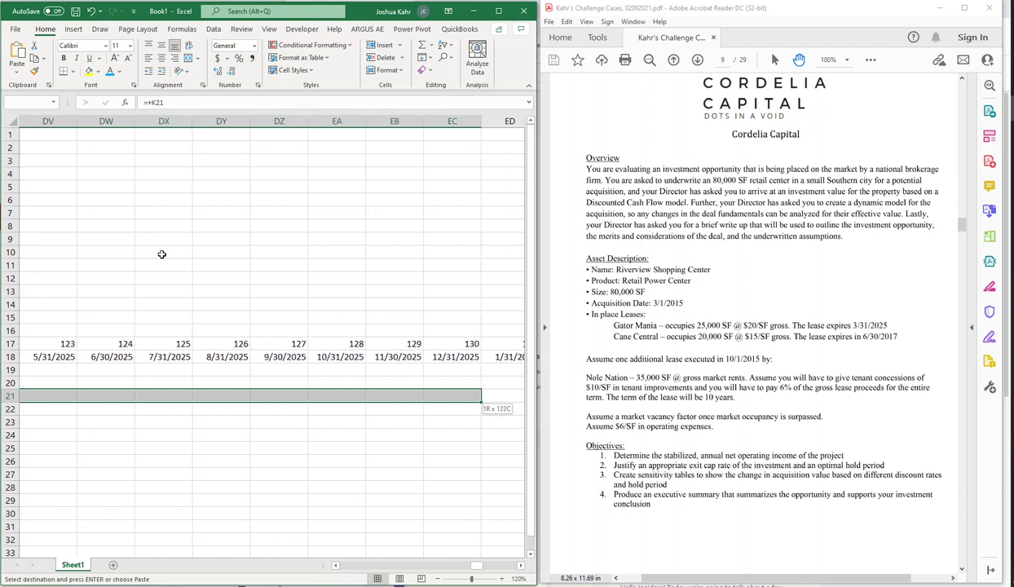
pyautogui.hotkey('shift', 'Right')
pyautogui.hotkey('shift', 'Right')
pyautogui.hotkey('ctrl', 'v')
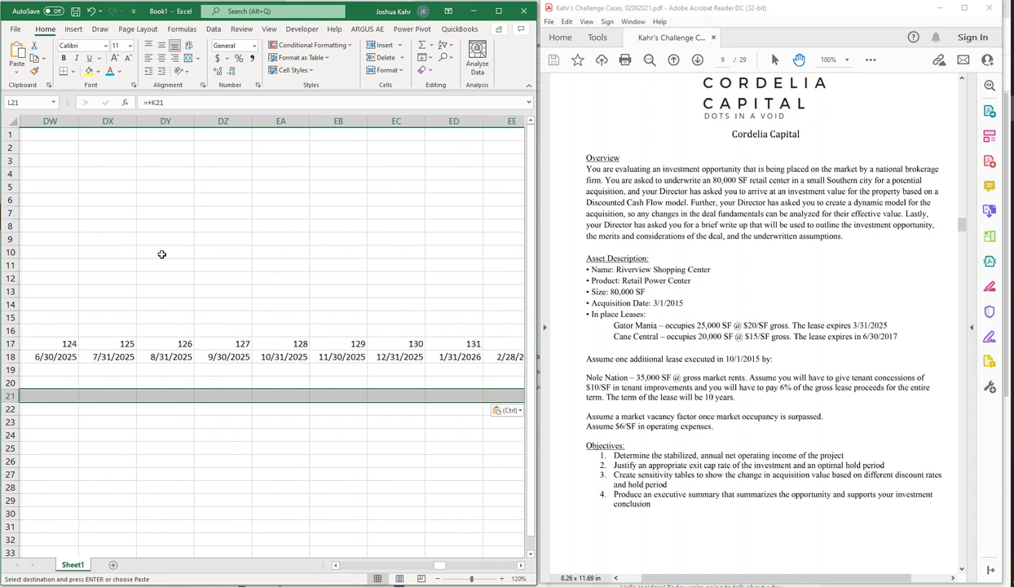
# - Enter a formula in D19 multiplying Gator's square footage in D8 by its rent in E8, for the 3/31/2015 month
pyautogui.press('Left')
pyautogui.press('Left')
pyautogui.press('Left')
pyautogui.press('Left')
pyautogui.press('Left')
pyautogui.press('Left')
pyautogui.press('Left')
pyautogui.press('Left')
pyautogui.press('Left')
pyautogui.press('Left')
pyautogui.press('Up')
pyautogui.press('Right')
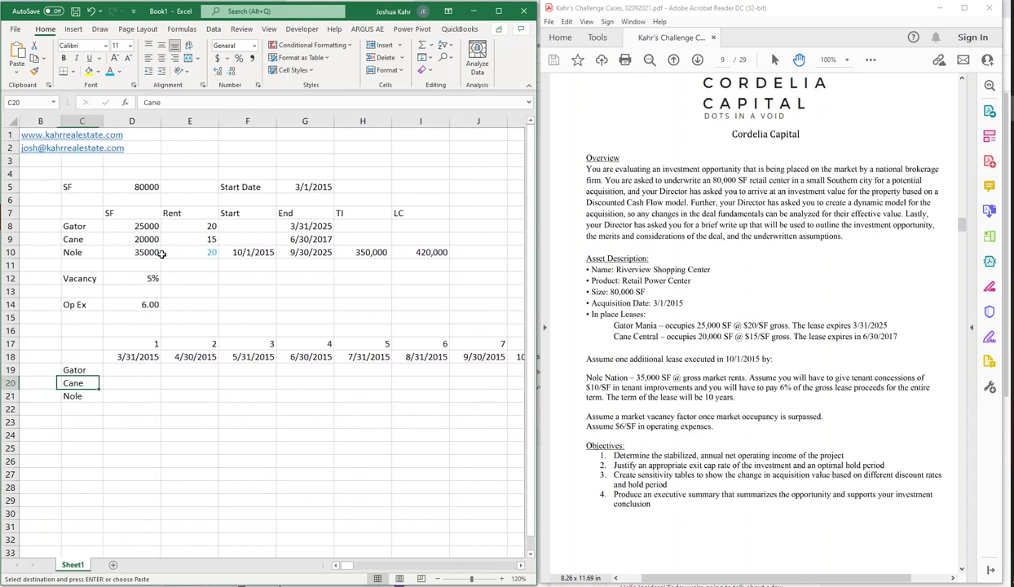
pyautogui.press('Up')
pyautogui.press('Right')
pyautogui.press('Right')
pyautogui.press('Up')
pyautogui.press('Up')
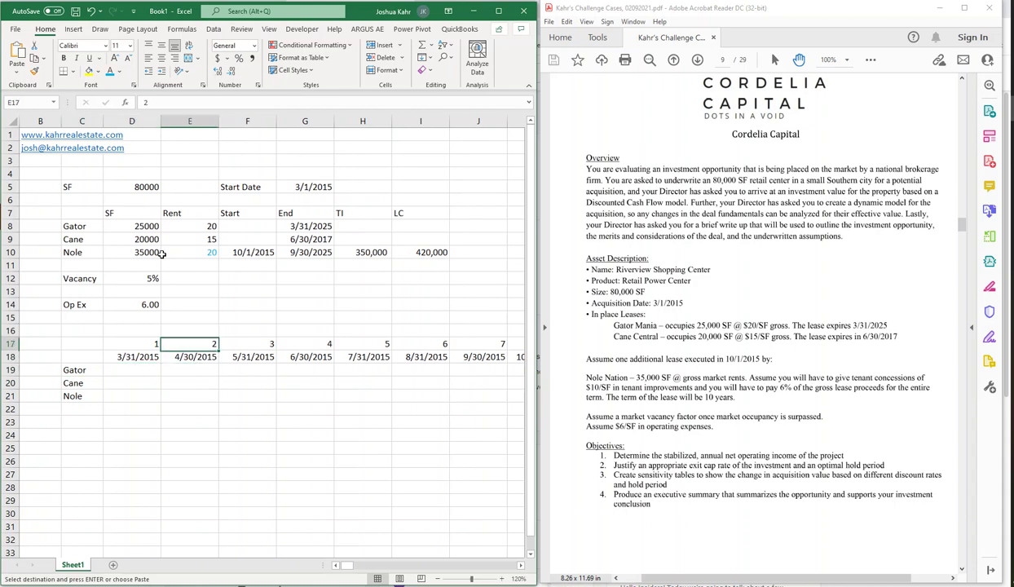
pyautogui.press('Down')
pyautogui.press('Down')
pyautogui.press('Left')
pyautogui.write('+')
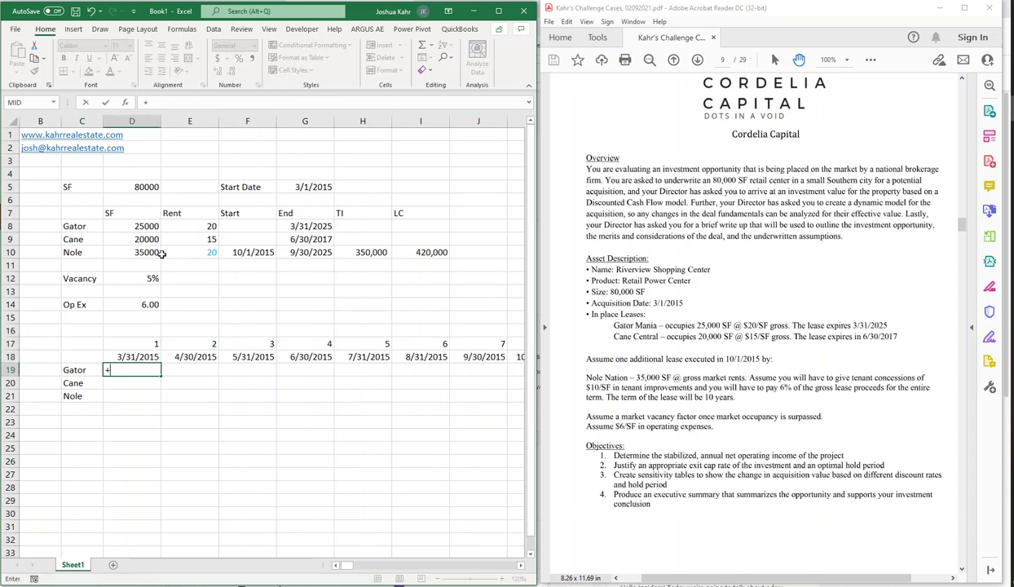
pyautogui.press('Up')
pyautogui.press('Up')
pyautogui.press('Up')
pyautogui.press('Up')
pyautogui.press('Up')
pyautogui.press('Up')
pyautogui.press('Up')
pyautogui.press('Up')
pyautogui.press('Up')
pyautogui.press('Up')
pyautogui.press('Up')
pyautogui.write('*')
pyautogui.press('Up')
pyautogui.press('Up')
pyautogui.press('Up')
pyautogui.press('Up')
pyautogui.press('Up')
pyautogui.press('Up')
pyautogui.press('Up')
pyautogui.press('Up')
pyautogui.press('Up')
pyautogui.press('Up')
pyautogui.press('Up')
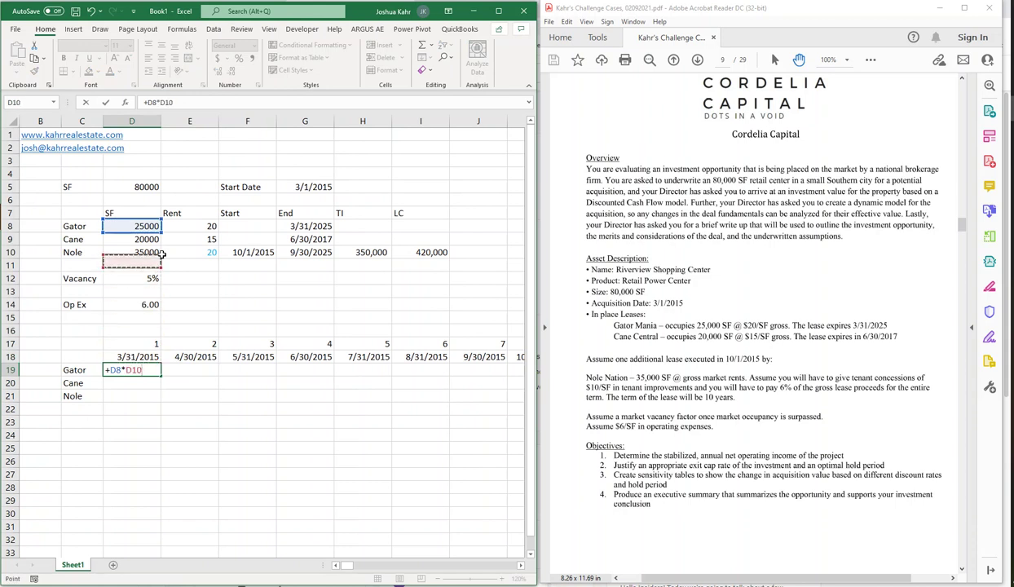
pyautogui.press('Right')
pyautogui.press('Tab')
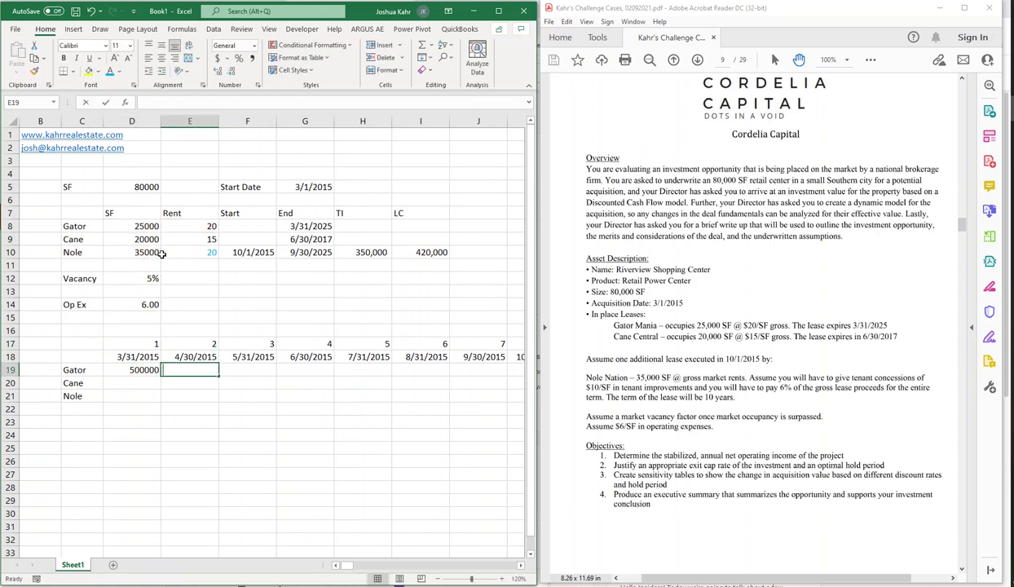
# - Enter a formula in E19 that carries forward Gator's rent from D19
pyautogui.write('+')
pyautogui.press('Left')
pyautogui.hotkey('ctrl', 'Return')
# - Copy the formula in E19 across row 19 through column DT, the 3/31/2025 lease expiry month
pyautogui.hotkey('ctrl', 'c')
pyautogui.hotkey('shift', 'Right')
pyautogui.hotkey('shift', 'Right')
pyautogui.hotkey('shift', 'Right')
pyautogui.hotkey('shift', 'Right')
pyautogui.hotkey('shift', 'Right')
pyautogui.hotkey('shift', 'Right')
pyautogui.hotkey('shift', 'Right')
pyautogui.hotkey('shift', 'Right')
pyautogui.hotkey('shift', 'Right')
pyautogui.hotkey('shift', 'Right')
pyautogui.hotkey('shift', 'Right')
pyautogui.hotkey('shift', 'Right')
pyautogui.hotkey('shift', 'Right')
pyautogui.hotkey('shift', 'Right')
pyautogui.hotkey('shift', 'Right')
pyautogui.hotkey('shift', 'Right')
pyautogui.hotkey('shift', 'Right')
pyautogui.hotkey('shift', 'Right')
pyautogui.hotkey('shift', 'Right')
pyautogui.hotkey('shift', 'Right')
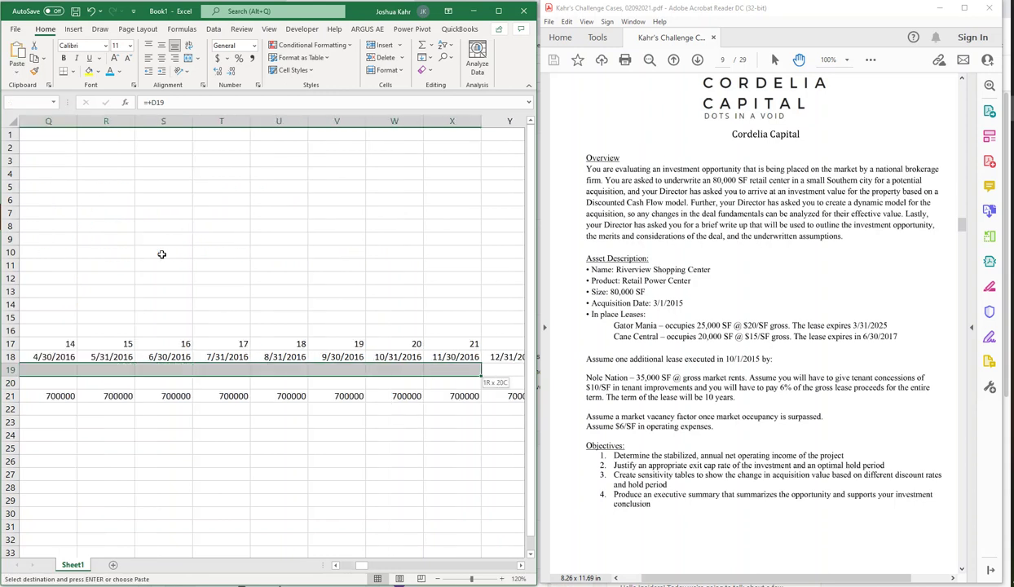
pyautogui.hotkey('shift', 'Right')
pyautogui.hotkey('shift', 'Right')
pyautogui.hotkey('shift', 'Right')
pyautogui.hotkey('shift', 'Right')
pyautogui.hotkey('shift', 'Right')
pyautogui.hotkey('shift', 'Right')
pyautogui.hotkey('shift', 'Right')
pyautogui.hotkey('shift', 'Right')
pyautogui.hotkey('shift', 'Right')
pyautogui.hotkey('shift', 'Right')
pyautogui.hotkey('shift', 'Right')
pyautogui.hotkey('shift', 'Right')
pyautogui.hotkey('shift', 'Right')
pyautogui.hotkey('shift', 'Right')
pyautogui.hotkey('shift', 'Right')
pyautogui.hotkey('shift', 'Right')
pyautogui.hotkey('shift', 'Right')
pyautogui.hotkey('shift', 'Right')
pyautogui.hotkey('shift', 'Right')
pyautogui.hotkey('shift', 'Right')
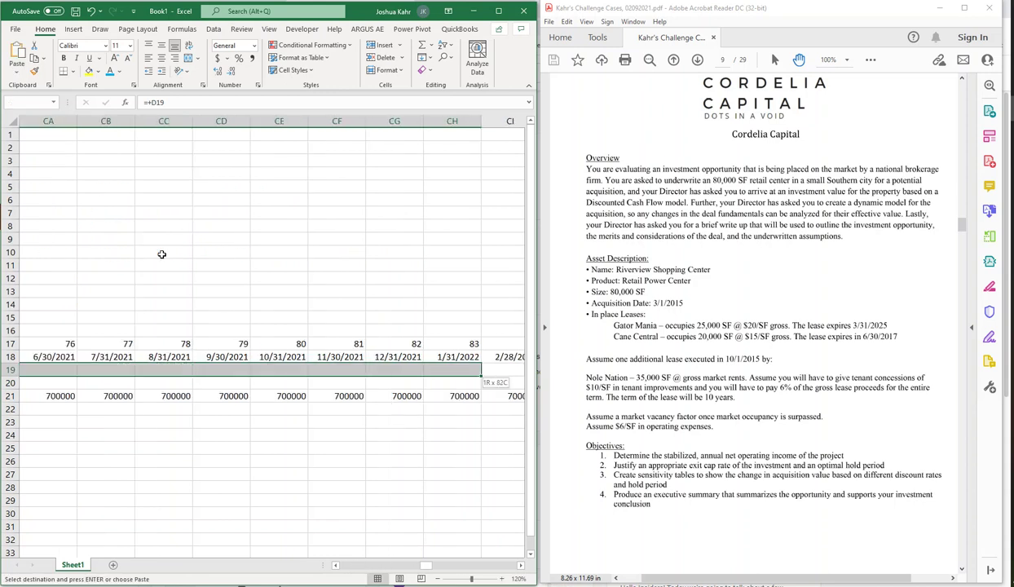
pyautogui.hotkey('shift', 'Right')
pyautogui.hotkey('shift', 'Right')
pyautogui.hotkey('shift', 'Right')
pyautogui.hotkey('shift', 'Right')
pyautogui.hotkey('shift', 'Right')
pyautogui.hotkey('shift', 'Right')
pyautogui.hotkey('shift', 'Right')
pyautogui.hotkey('shift', 'Right')
pyautogui.hotkey('shift', 'Right')
pyautogui.hotkey('shift', 'Right')
pyautogui.hotkey('shift', 'Right')
pyautogui.hotkey('shift', 'Right')
pyautogui.hotkey('shift', 'Right')
pyautogui.hotkey('shift', 'Right')
pyautogui.hotkey('shift', 'Right')
pyautogui.hotkey('shift', 'Right')
pyautogui.hotkey('shift', 'Right')
pyautogui.hotkey('shift', 'Right')
pyautogui.hotkey('shift', 'Right')
pyautogui.hotkey('shift', 'Right')
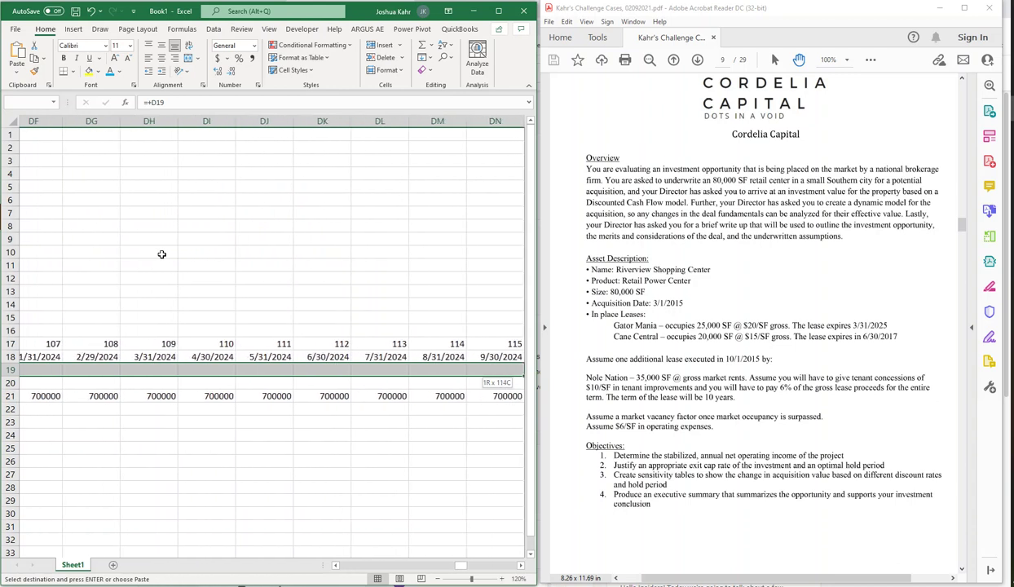
pyautogui.hotkey('shift', 'Right')
pyautogui.hotkey('shift', 'Right')
pyautogui.hotkey('shift', 'Right')
pyautogui.hotkey('shift', 'Right')
pyautogui.hotkey('shift', 'Right')
pyautogui.hotkey('shift', 'Right')
pyautogui.hotkey('shift', 'Right')
pyautogui.hotkey('shift', 'Right')
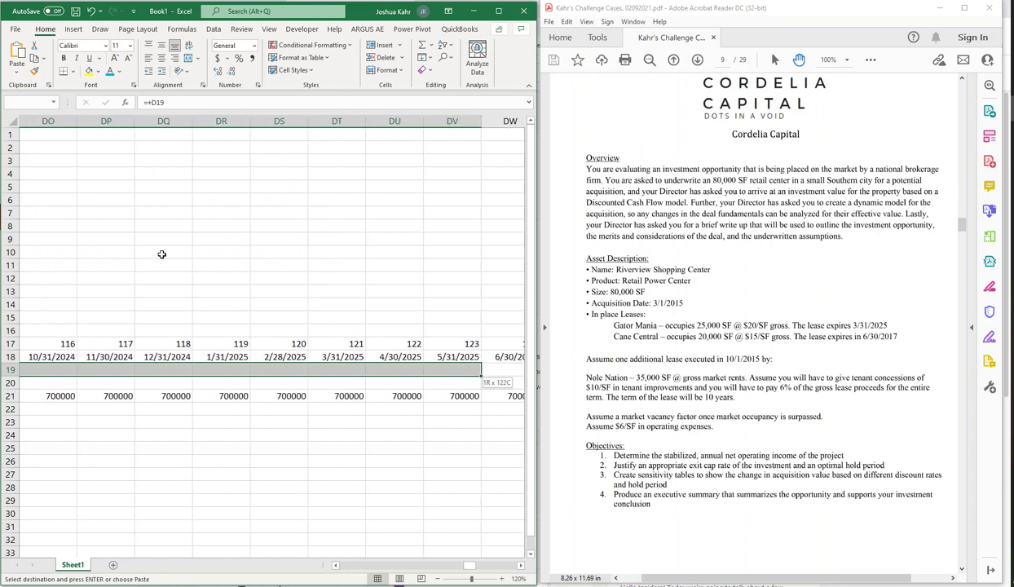
pyautogui.hotkey('shift', 'Left')
pyautogui.hotkey('shift', 'Left')
pyautogui.hotkey('ctrl', 'v')
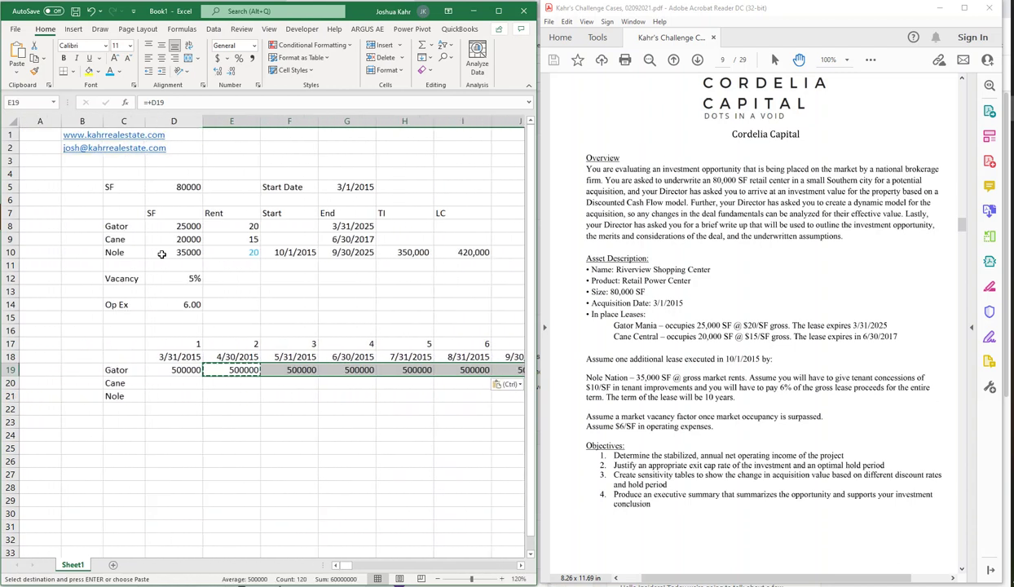
# - Enter a formula in D20 multiplying Cane's square footage in D9 by its rent in E9, for the 3/31/2015 month
pyautogui.press('Down')
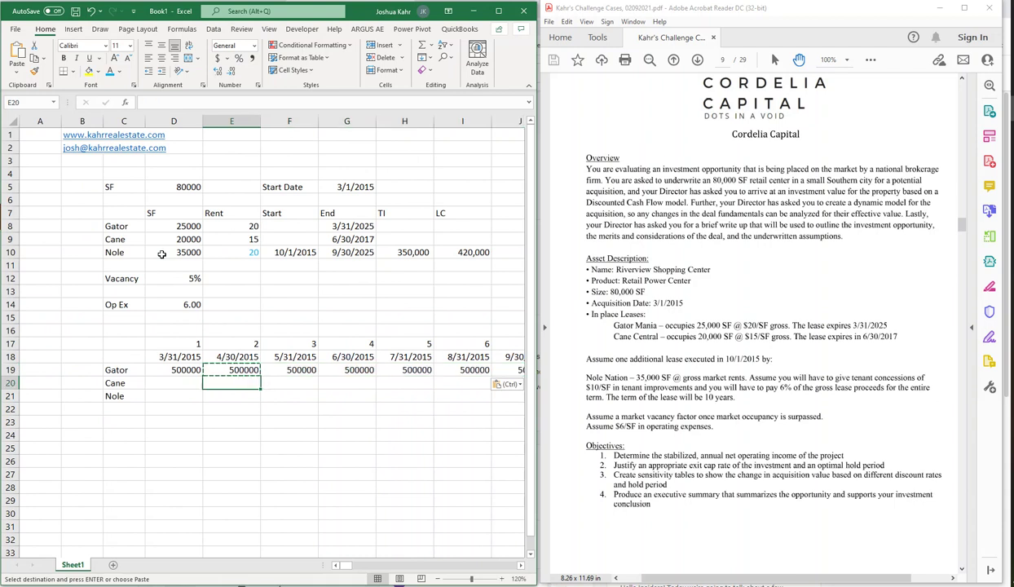
pyautogui.press('Left')
pyautogui.write('+')
pyautogui.click(170, 248)
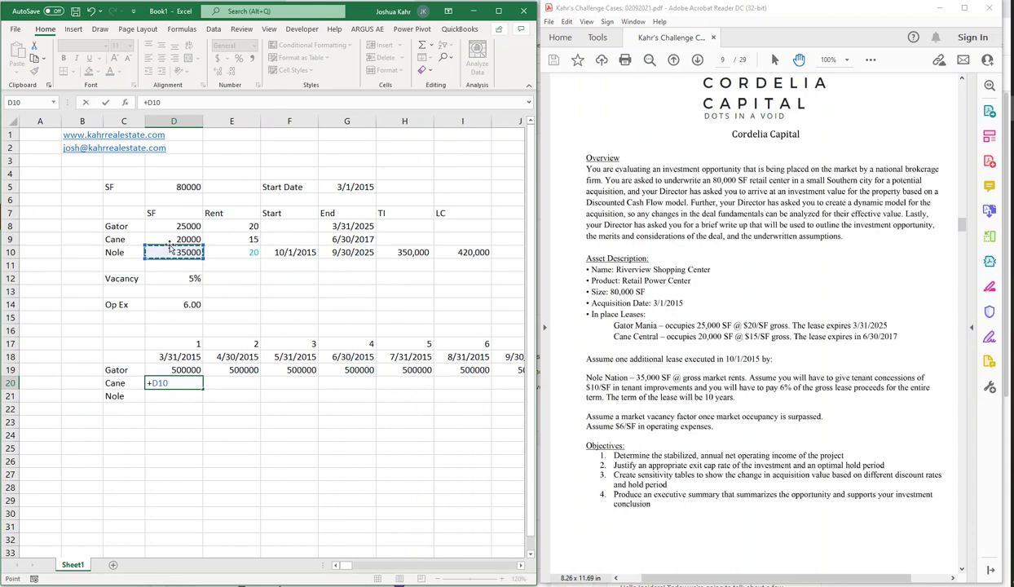
pyautogui.click(170, 240)
pyautogui.click(219, 241)
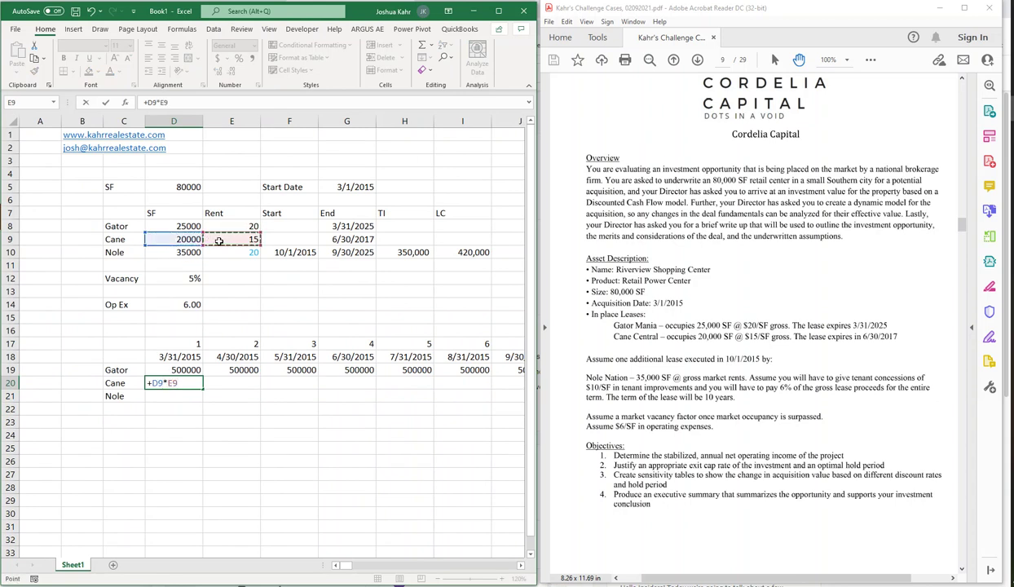
pyautogui.press('Return')
# - Enter a formula in E20 that carries forward Cane's rent from D20
pyautogui.write('+')
pyautogui.press('Left')
pyautogui.hotkey('ctrl', 'Return')
# - Copy the formula in E20 across row 20 through column AE, Cane's 6/30/2017 lease expiry month
pyautogui.hotkey('ctrl', 'c')
pyautogui.hotkey('shift', 'Right')
pyautogui.hotkey('shift', 'Right')
pyautogui.hotkey('shift', 'Right')
pyautogui.hotkey('shift', 'Right')
pyautogui.hotkey('shift', 'Right')
pyautogui.hotkey('shift', 'Right')
pyautogui.hotkey('shift', 'Right')
pyautogui.hotkey('shift', 'Right')
pyautogui.hotkey('shift', 'Right')
pyautogui.hotkey('shift', 'Right')
pyautogui.hotkey('shift', 'Right')
pyautogui.hotkey('shift', 'Right')
pyautogui.hotkey('shift', 'Right')
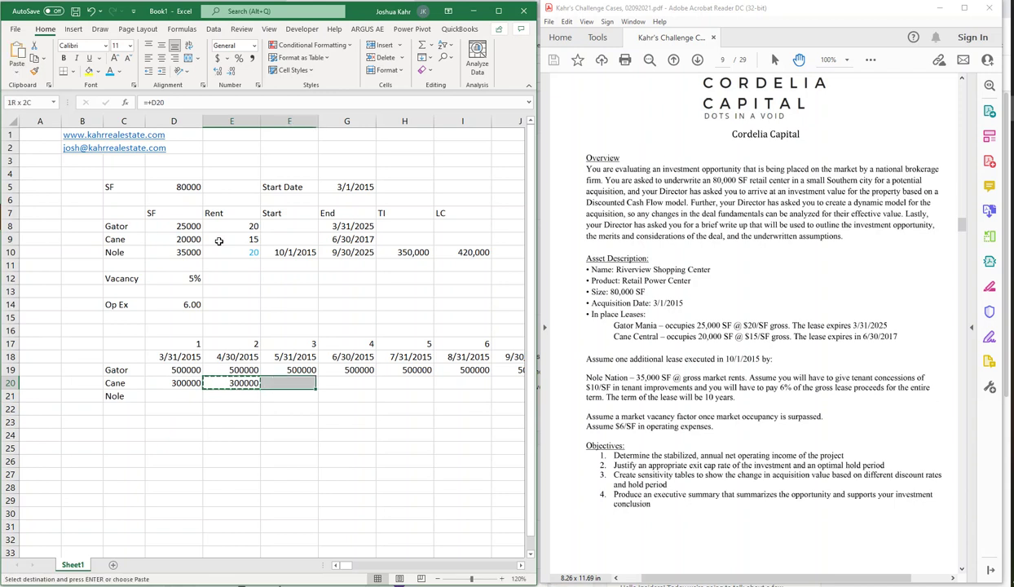
pyautogui.hotkey('shift', 'Right')
pyautogui.hotkey('shift', 'Right')
pyautogui.hotkey('shift', 'Right')
pyautogui.hotkey('shift', 'Right')
pyautogui.hotkey('shift', 'Right')
pyautogui.hotkey('shift', 'Right')
pyautogui.hotkey('shift', 'Right')
pyautogui.hotkey('shift', 'Right')
pyautogui.hotkey('shift', 'Right')
pyautogui.hotkey('shift', 'Right')
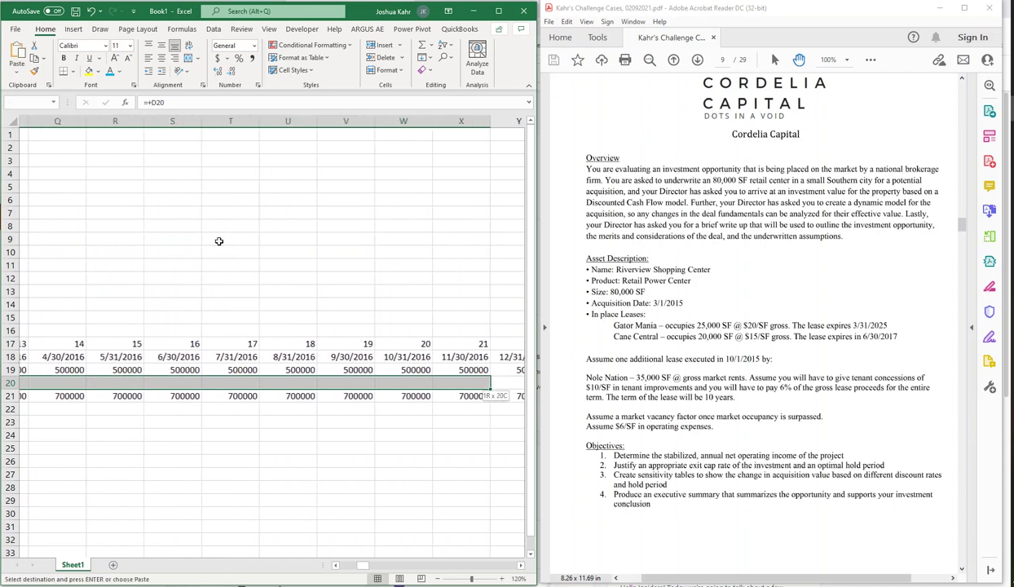
pyautogui.hotkey('shift', 'Right')
pyautogui.hotkey('shift', 'Right')
pyautogui.hotkey('shift', 'Right')
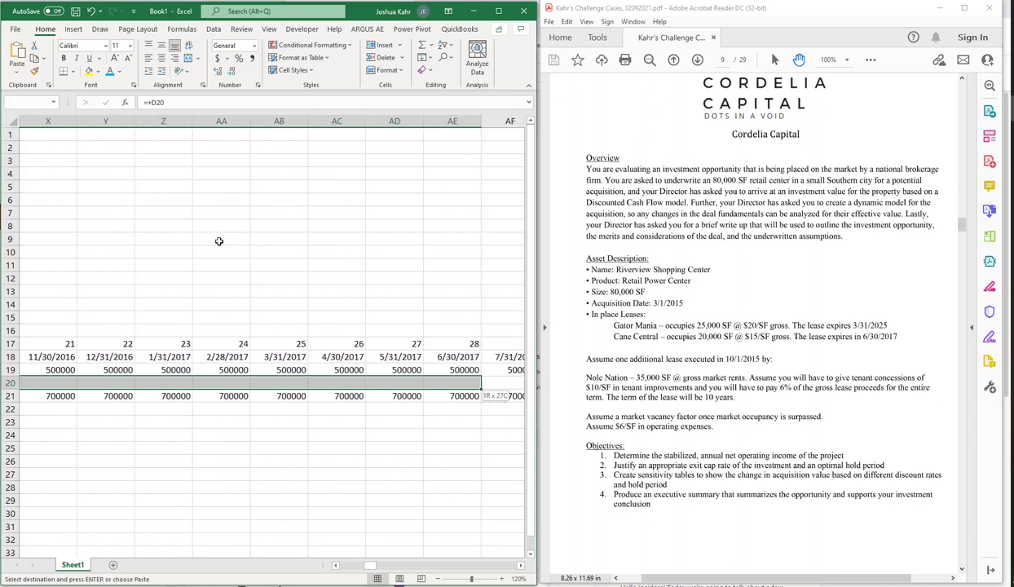
pyautogui.hotkey('ctrl', 'v')
# - Check Cane's monthly rent across row 20 up to the lease expiry month
pyautogui.press('Right')
pyautogui.press('Right')
pyautogui.press('Right')
pyautogui.press('Right')
pyautogui.press('Right')
pyautogui.press('Right')
pyautogui.press('Right')
pyautogui.press('Right')
pyautogui.press('Right')
pyautogui.press('Right')
pyautogui.press('Right')
pyautogui.press('Right')
pyautogui.press('Right')
pyautogui.press('Right')
pyautogui.press('Right')
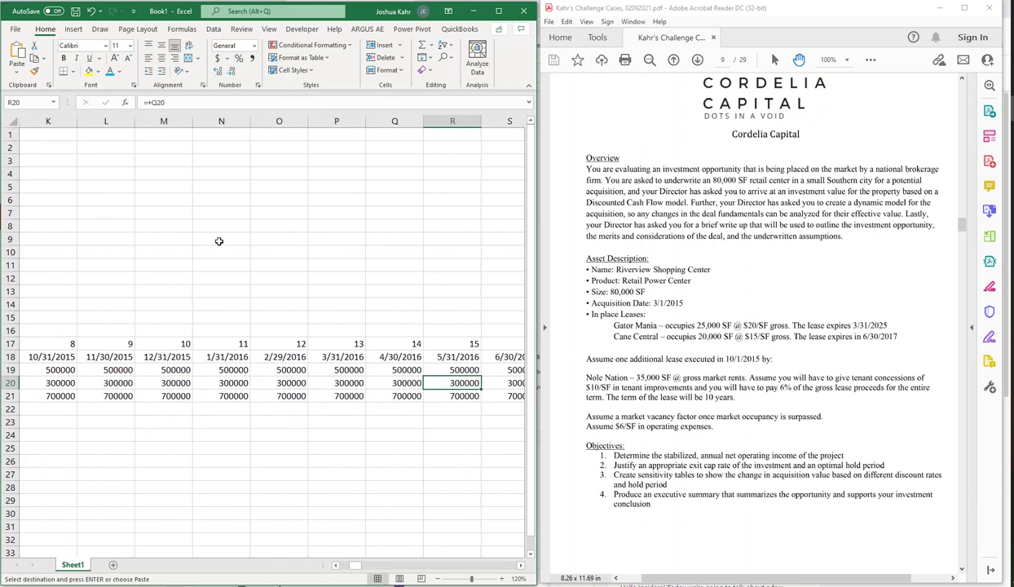
pyautogui.press('Right')
pyautogui.press('Right')
pyautogui.press('Right')
pyautogui.press('Right')
pyautogui.press('Right')
pyautogui.press('Right')
pyautogui.press('Right')
pyautogui.press('Right')
pyautogui.press('Right')
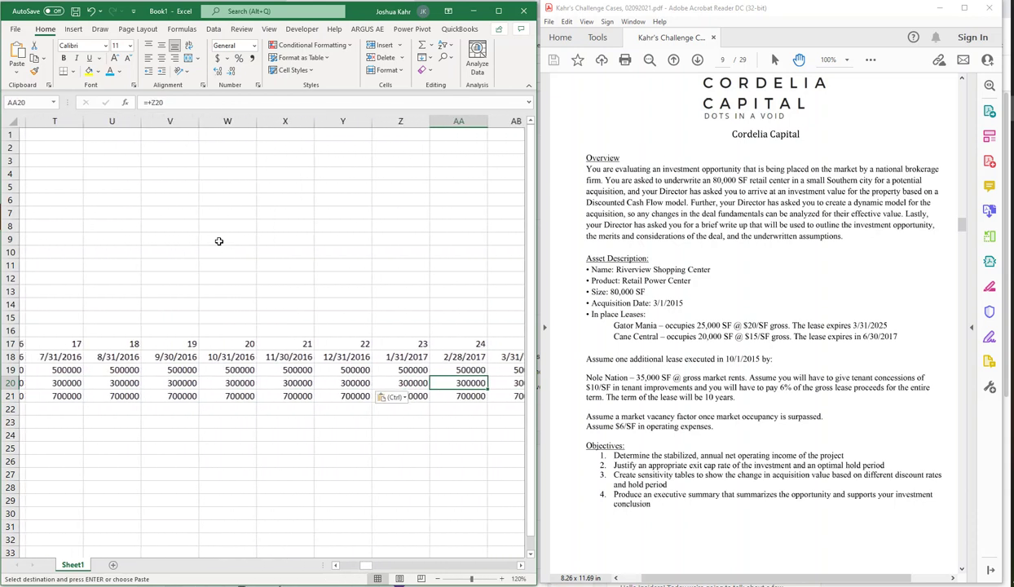
pyautogui.press('Right')
pyautogui.press('Right')
pyautogui.press('Right')
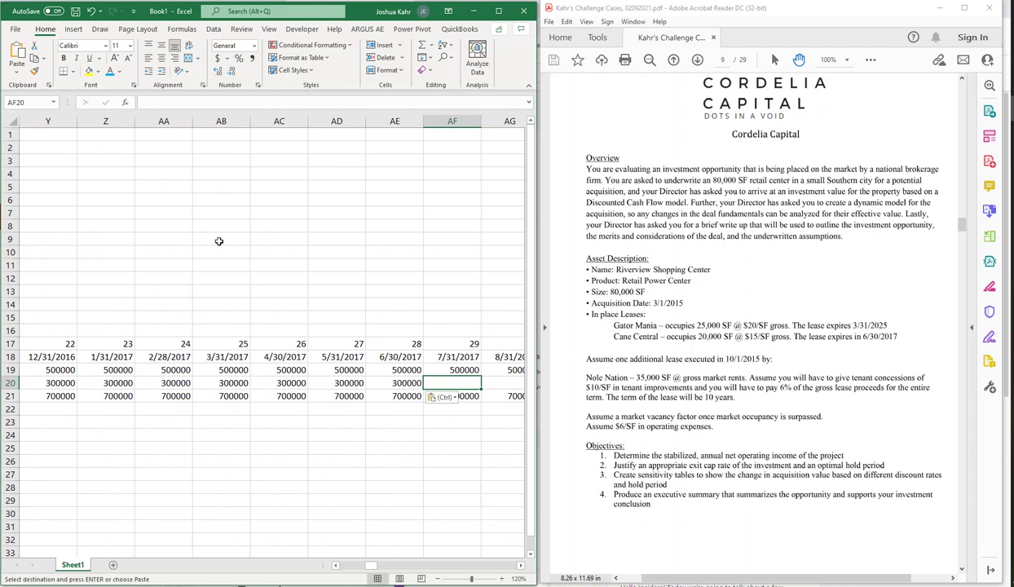
# - Enter "To do:" in F13 and the note "deal with Gator and Cane when they roll over" in G13
pyautogui.press('Left')
pyautogui.press('Home')
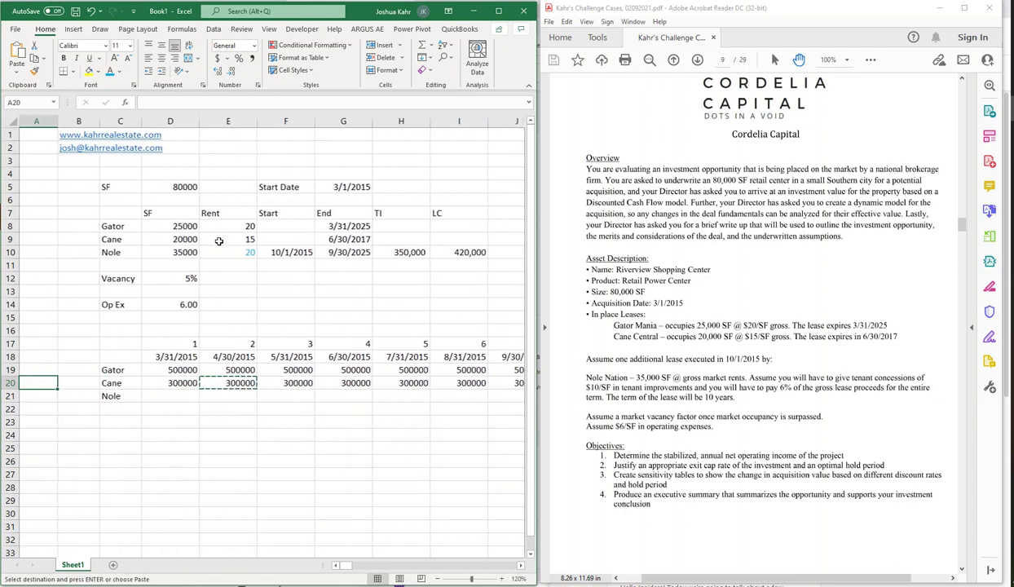
pyautogui.press('Up')
pyautogui.press('Up')
pyautogui.press('Up')
pyautogui.press('Up')
pyautogui.press('Up')
pyautogui.press('Up')
pyautogui.press('Right')
pyautogui.press('Right')
pyautogui.press('Right')
pyautogui.press('Right')
pyautogui.press('Right')
pyautogui.press('Right')
pyautogui.press('Up')
pyautogui.press('Left')
pyautogui.write('To')
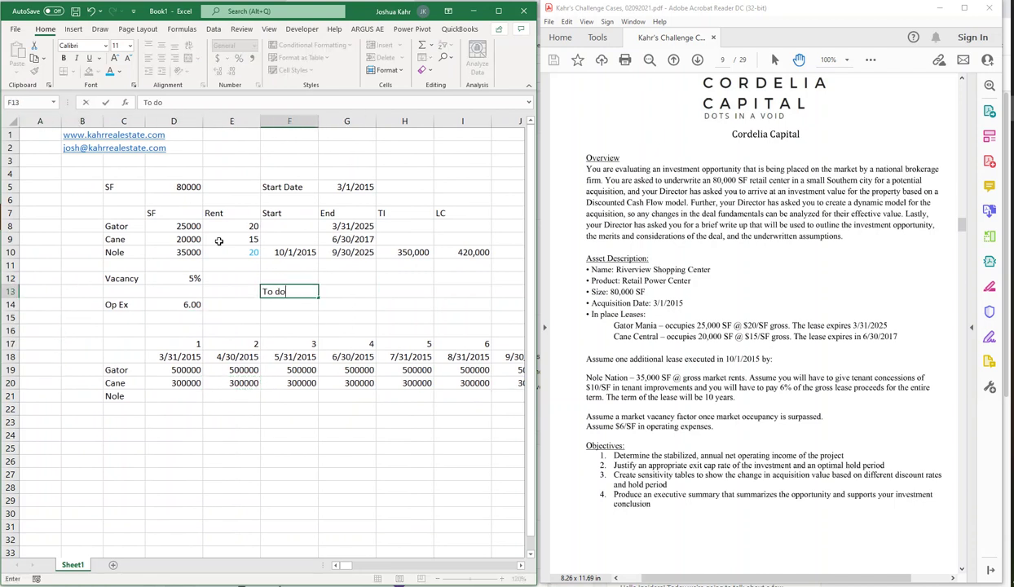
pyautogui.write(' do:')
pyautogui.press('Tab')
pyautogui.write('de')
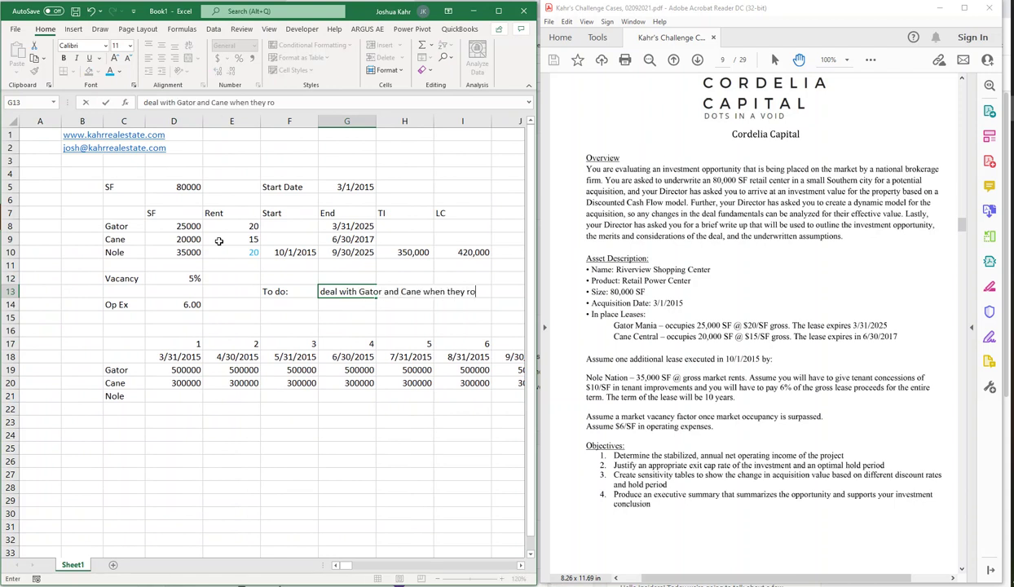
pyautogui.write('al with Gator and Cane when they roll over')
pyautogui.press('Return')
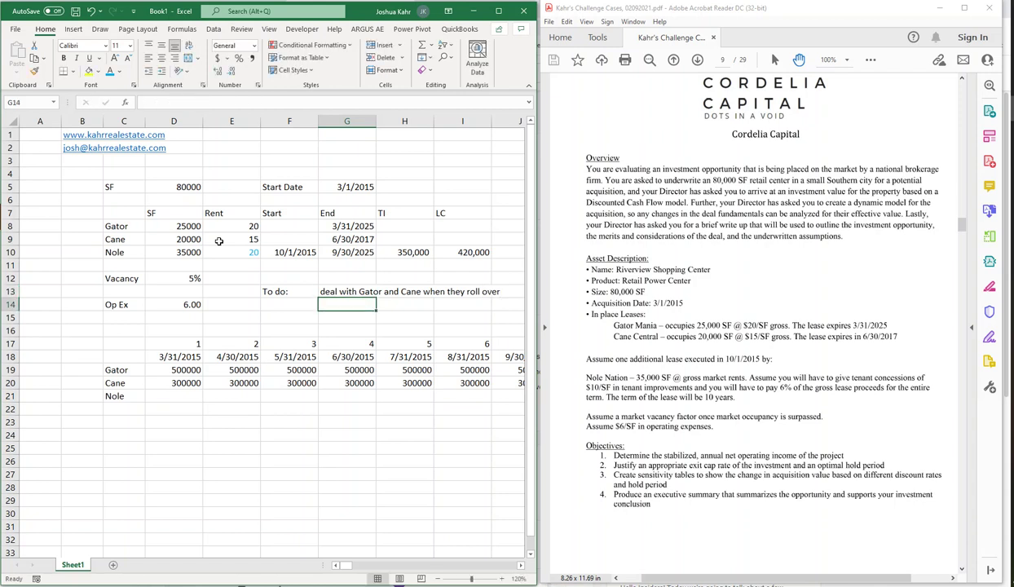
# - Apply a thick outside border around the to-do area F13:J15
pyautogui.press('Up')
pyautogui.press('Left')
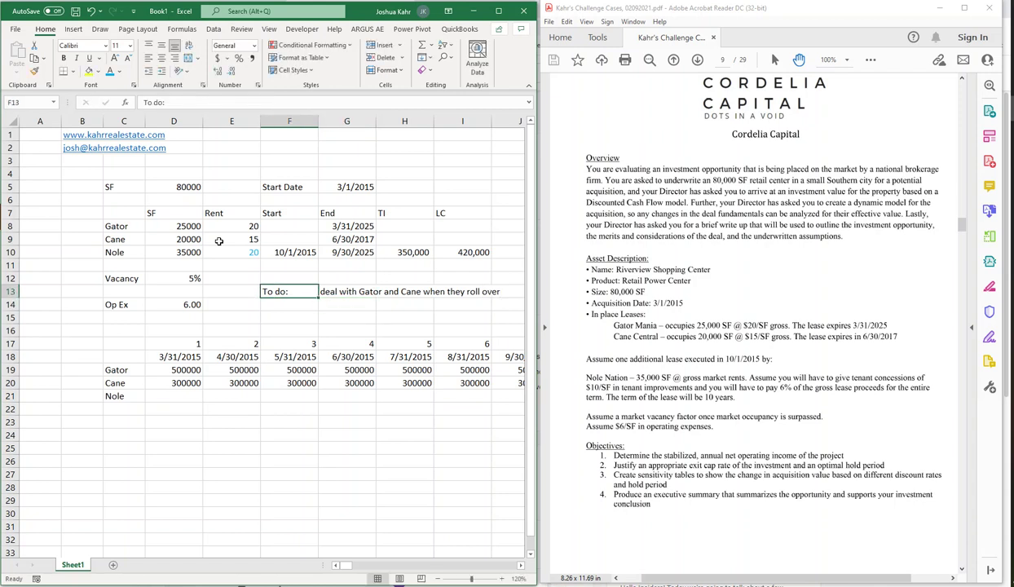
pyautogui.hotkey('shift', 'Down')
pyautogui.hotkey('shift', 'Down')
pyautogui.hotkey('shift', 'Right')
pyautogui.hotkey('shift', 'Right')
pyautogui.hotkey('shift', 'Right')
pyautogui.hotkey('shift', 'Right')
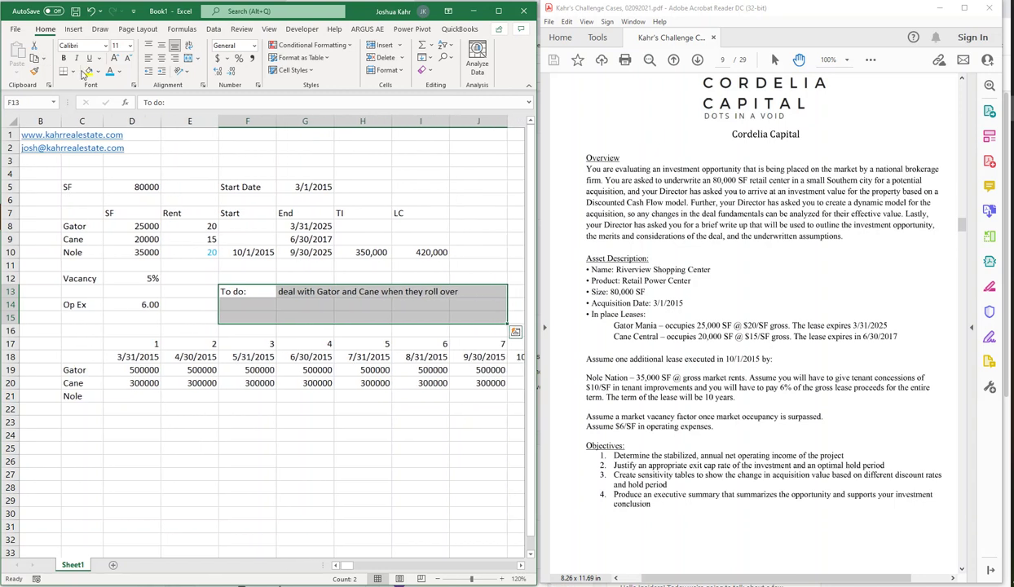
pyautogui.click(77, 72)
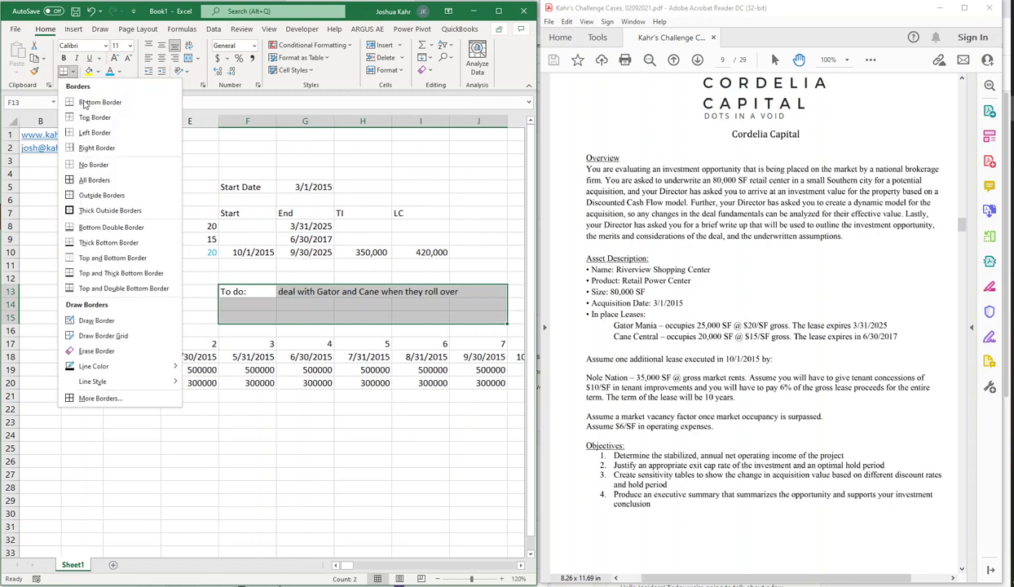
pyautogui.click(106, 204)
pyautogui.click(257, 228)
pyautogui.click(287, 331)
# - Enter a SUM formula in D22 totaling the three tenants' rents in D19:D21
pyautogui.press('Left')
pyautogui.press('Left')
pyautogui.press('Left')
pyautogui.press('Left')
pyautogui.press('Left')
pyautogui.press('Down')
pyautogui.press('Down')
pyautogui.press('Down')
pyautogui.press('Down')
pyautogui.press('Down')
pyautogui.press('Down')
pyautogui.press('Right')
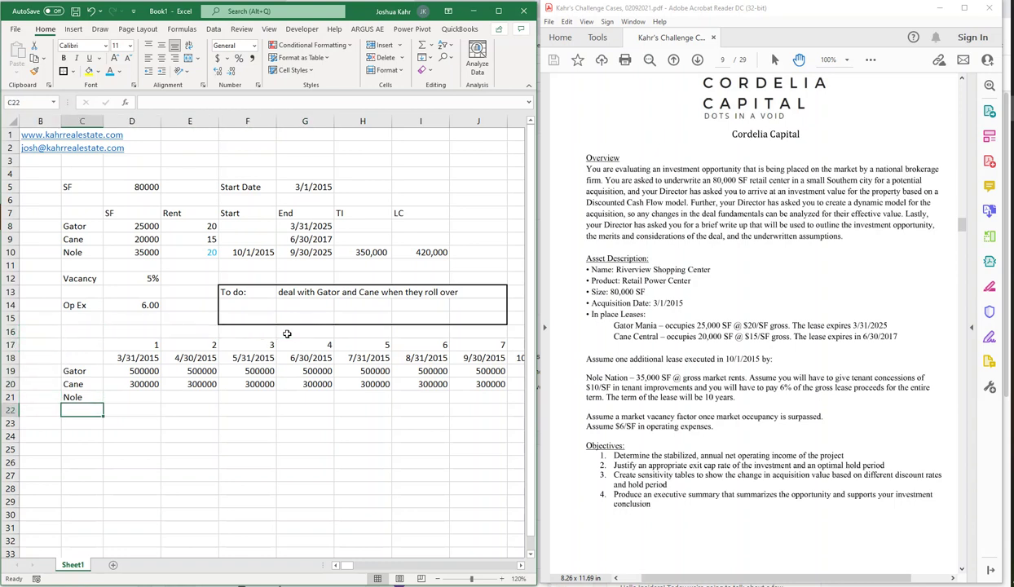
pyautogui.press('Up')
pyautogui.press('Right')
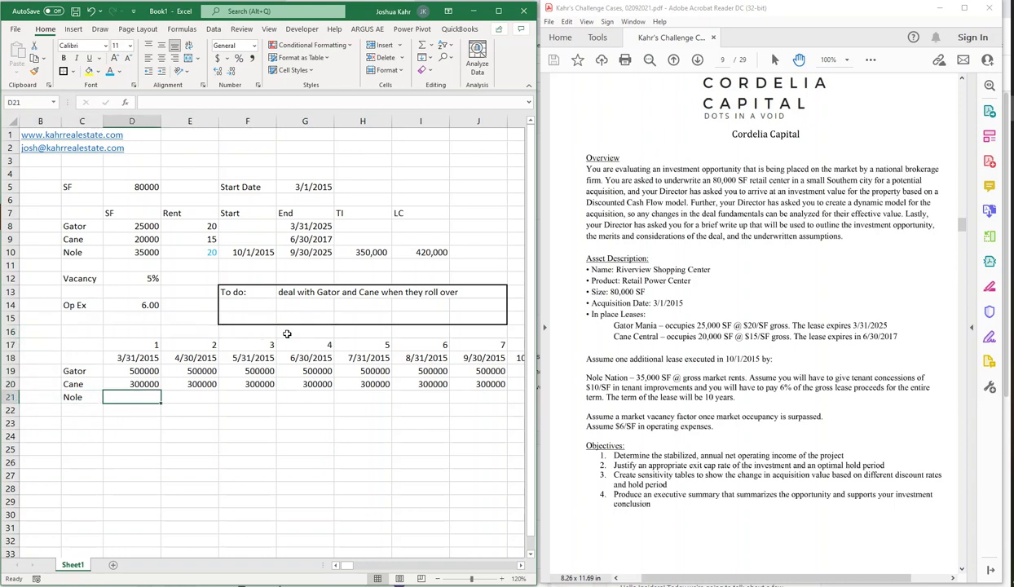
pyautogui.press('Down')
pyautogui.write('+sum(')
pyautogui.press('Up')
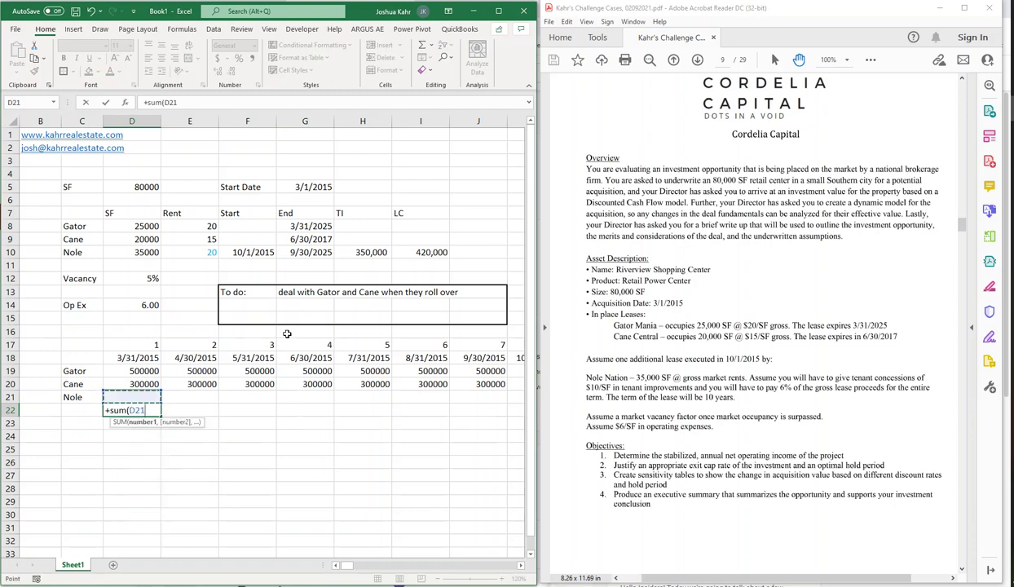
pyautogui.hotkey('shift', 'Up')
pyautogui.hotkey('shift', 'Up')
pyautogui.press('Return')
pyautogui.press('Up')
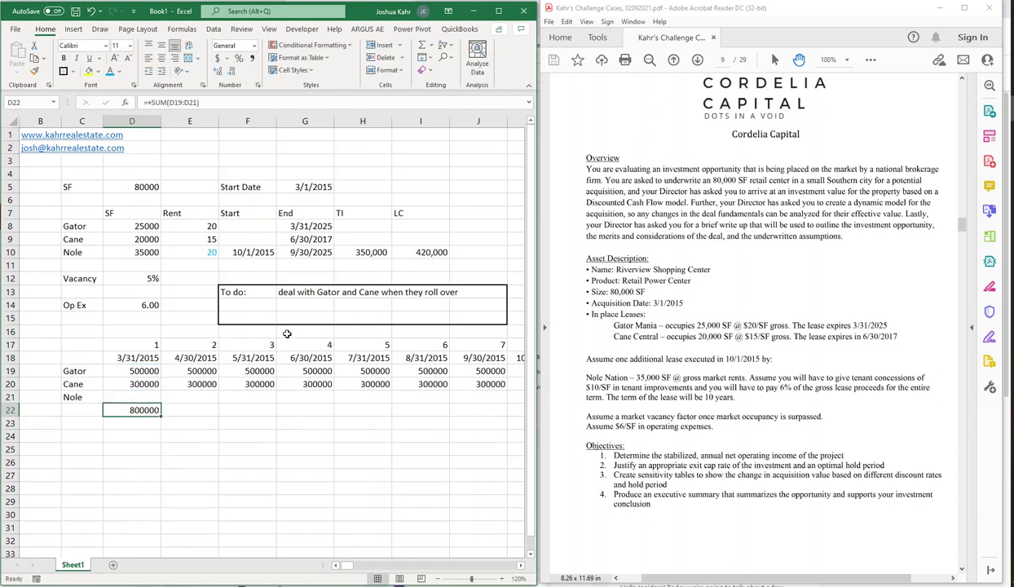
# - Copy the rent total formula from D22 across row 22 through the monthly timeline, past the 5/31/2025 column
pyautogui.hotkey('ctrl', 'c')
pyautogui.hotkey('shift', 'Right')
pyautogui.hotkey('shift', 'Right')
pyautogui.hotkey('shift', 'Right')
pyautogui.hotkey('shift', 'Right')
pyautogui.hotkey('shift', 'Right')
pyautogui.hotkey('shift', 'Right')
pyautogui.hotkey('shift', 'Right')
pyautogui.hotkey('shift', 'Right')
pyautogui.hotkey('shift', 'Right')
pyautogui.hotkey('shift', 'Right')
pyautogui.hotkey('shift', 'Right')
pyautogui.hotkey('shift', 'Right')
pyautogui.hotkey('shift', 'Right')
pyautogui.hotkey('shift', 'Right')
pyautogui.hotkey('shift', 'Right')
pyautogui.hotkey('shift', 'Right')
pyautogui.hotkey('shift', 'Right')
pyautogui.hotkey('shift', 'Right')
pyautogui.hotkey('shift', 'Right')
pyautogui.hotkey('shift', 'Right')
pyautogui.hotkey('shift', 'Right')
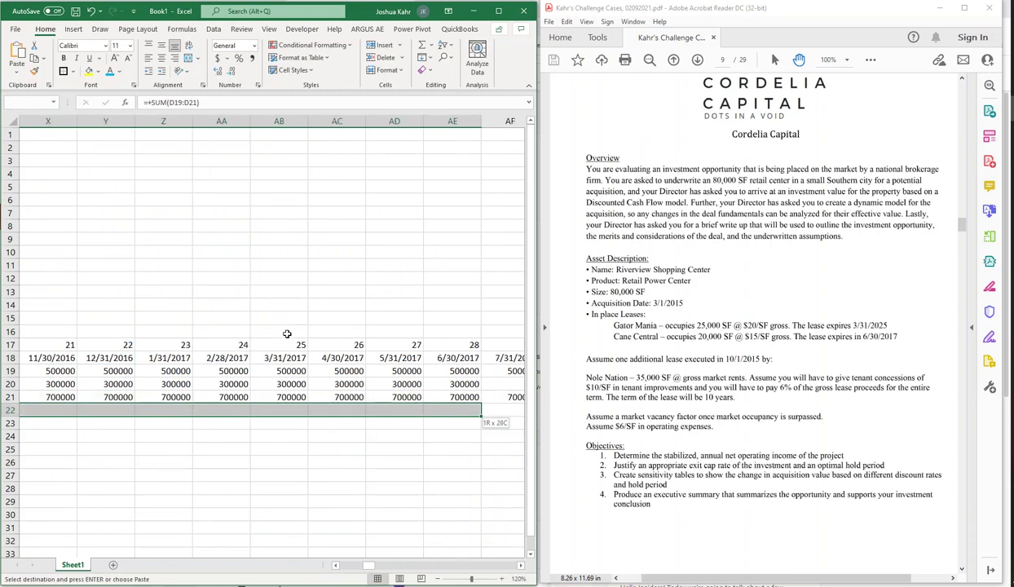
pyautogui.hotkey('shift', 'Right')
pyautogui.hotkey('shift', 'Right')
pyautogui.hotkey('shift', 'Right')
pyautogui.hotkey('shift', 'Right')
pyautogui.hotkey('shift', 'Right')
pyautogui.hotkey('shift', 'Right')
pyautogui.hotkey('shift', 'Right')
pyautogui.hotkey('shift', 'Right')
pyautogui.hotkey('shift', 'Right')
pyautogui.hotkey('shift', 'Right')
pyautogui.hotkey('shift', 'Right')
pyautogui.hotkey('shift', 'Right')
pyautogui.hotkey('shift', 'Right')
pyautogui.hotkey('shift', 'Right')
pyautogui.hotkey('shift', 'Right')
pyautogui.hotkey('shift', 'Right')
pyautogui.hotkey('shift', 'Right')
pyautogui.hotkey('shift', 'Right')
pyautogui.hotkey('shift', 'Right')
pyautogui.hotkey('shift', 'Right')
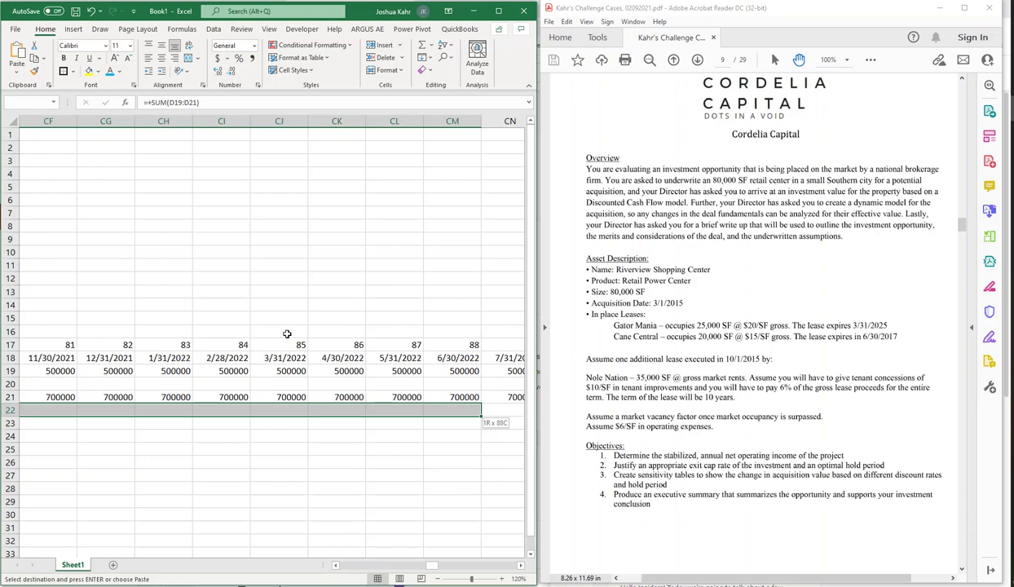
pyautogui.hotkey('shift', 'Right')
pyautogui.hotkey('shift', 'Right')
pyautogui.hotkey('shift', 'Right')
pyautogui.hotkey('shift', 'Right')
pyautogui.hotkey('shift', 'Right')
pyautogui.hotkey('shift', 'Right')
pyautogui.hotkey('shift', 'Right')
pyautogui.hotkey('shift', 'Right')
pyautogui.hotkey('shift', 'Right')
pyautogui.hotkey('shift', 'Right')
pyautogui.hotkey('shift', 'Right')
pyautogui.hotkey('shift', 'Right')
pyautogui.hotkey('shift', 'Right')
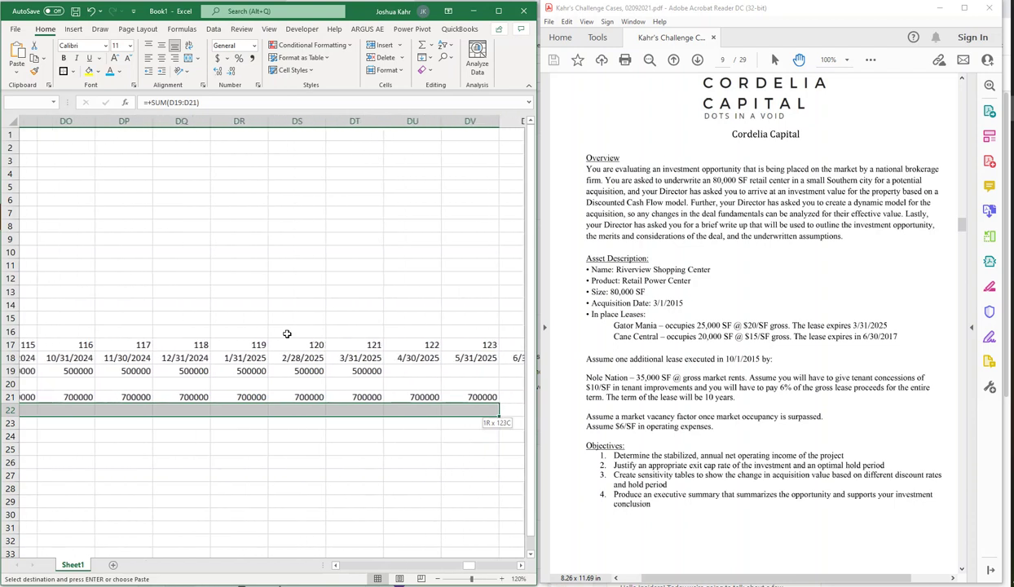
pyautogui.hotkey('ctrl', 'v')
# - Label the rent total row "Rental Income" in C22
pyautogui.press('Left')
pyautogui.press('Down')
pyautogui.press('Down')
pyautogui.press('Up')
pyautogui.press('Up')
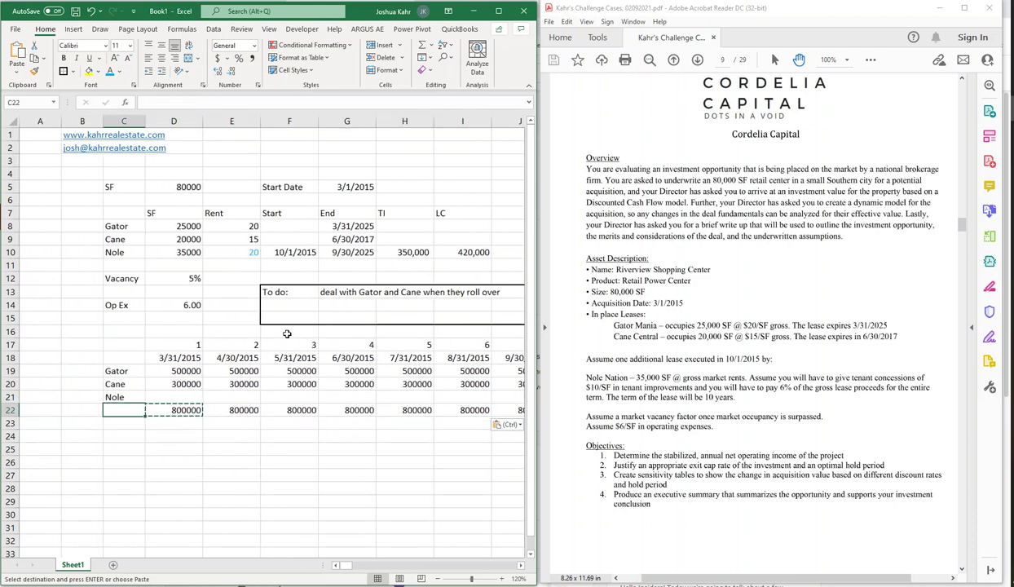
pyautogui.write('Rental')
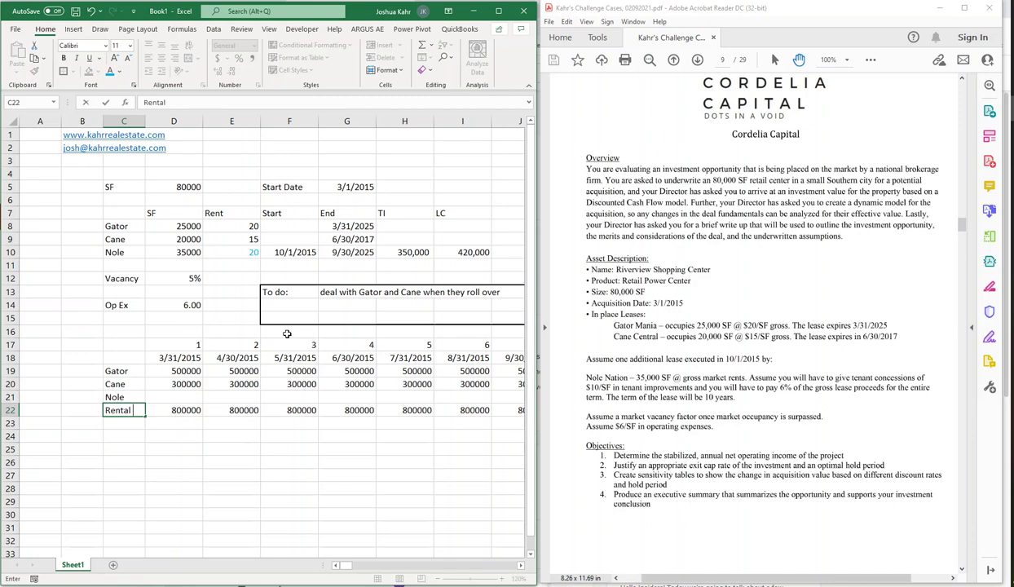
pyautogui.write(' Income')
pyautogui.press('Return')
pyautogui.press('Return')
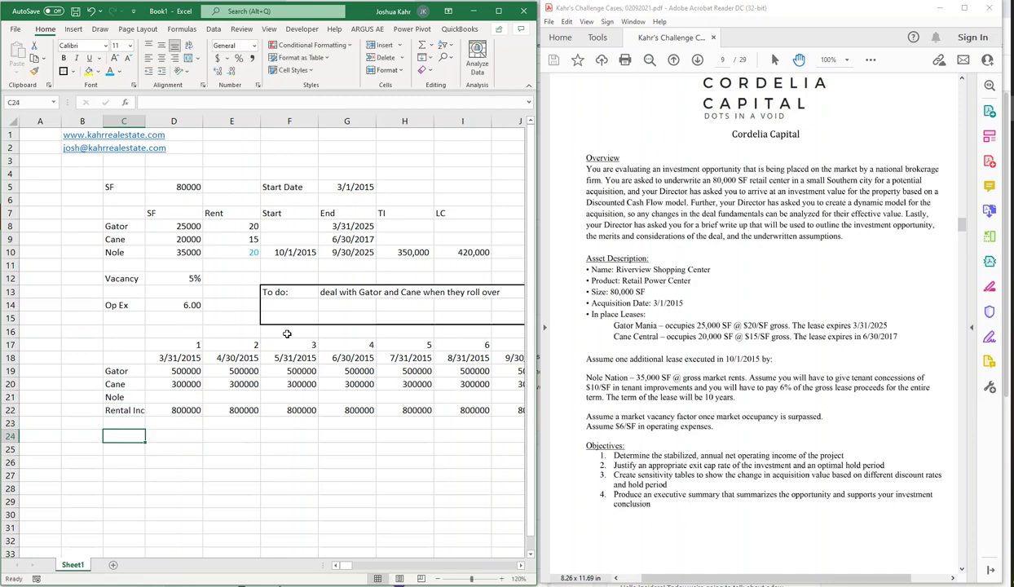
# - Set the label of the rent total row in C22 to "PGR"
pyautogui.press('Up')
pyautogui.press('Up')
pyautogui.write('Gator')
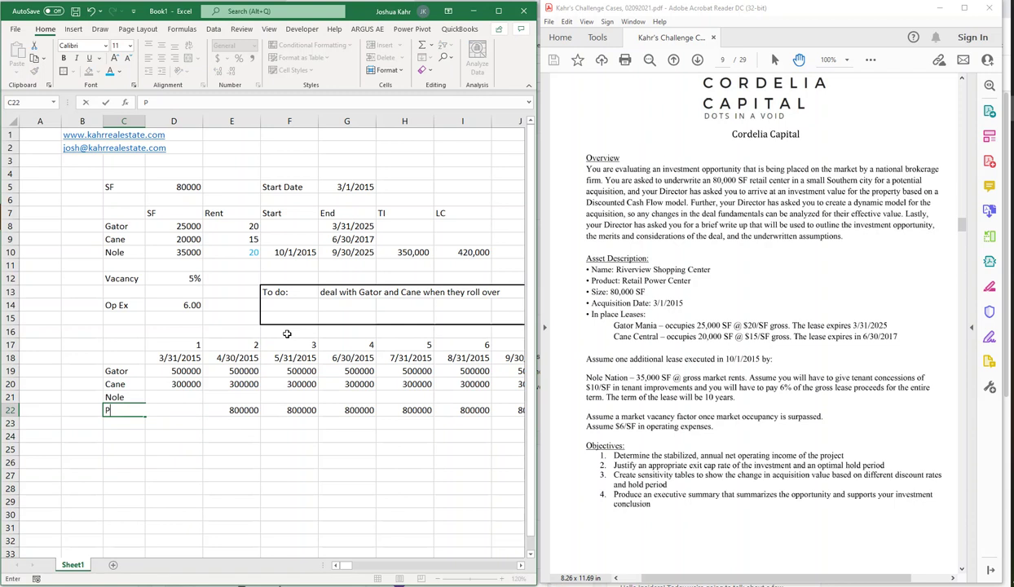
pyautogui.write('R')
pyautogui.press('Return')
# - Enter the row labels "Vacancy" in C24 and "EGR" in C26
pyautogui.press('Down')
pyautogui.write('Va')
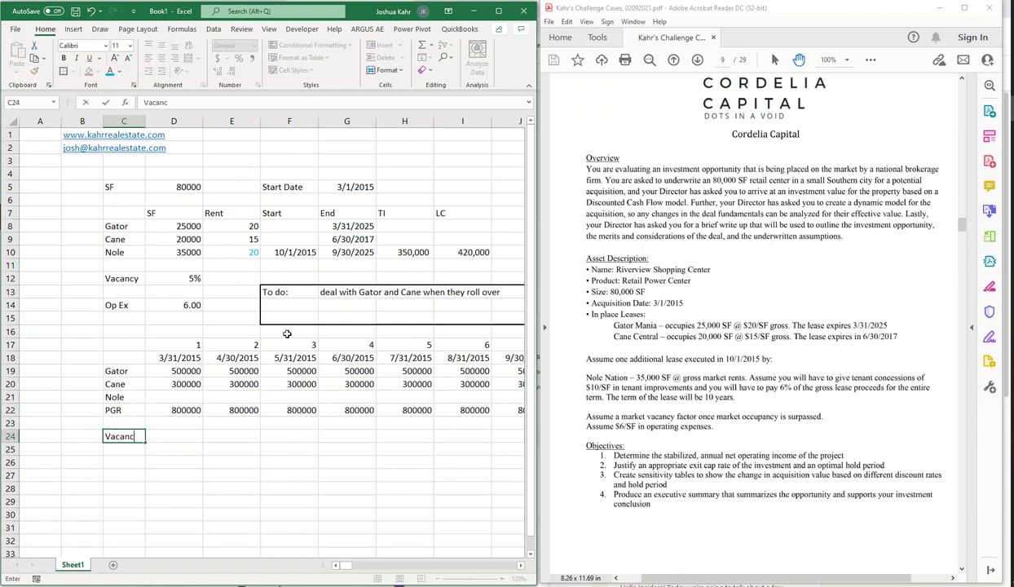
pyautogui.write('cancy')
pyautogui.press('Return')
pyautogui.press('Down')
pyautogui.write('EF')
pyautogui.press('Right')
# - Enter a first-month EGR formula in D26 that adds PGR in D22 and vacancy in D24
pyautogui.press('Right')
pyautogui.press('Left')
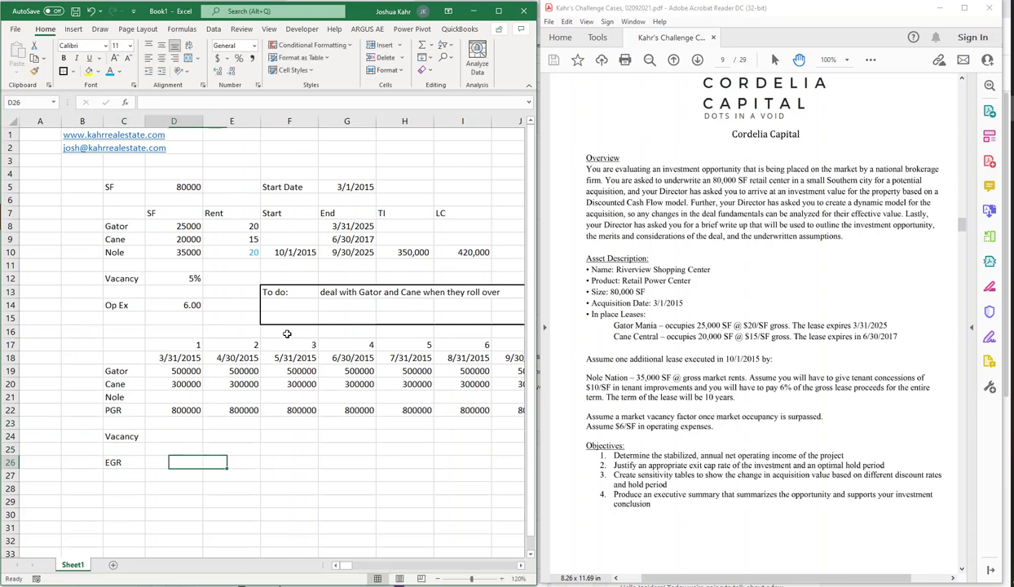
pyautogui.write('+')
pyautogui.press('Up')
pyautogui.press('Up')
pyautogui.press('Up')
pyautogui.press('Up')
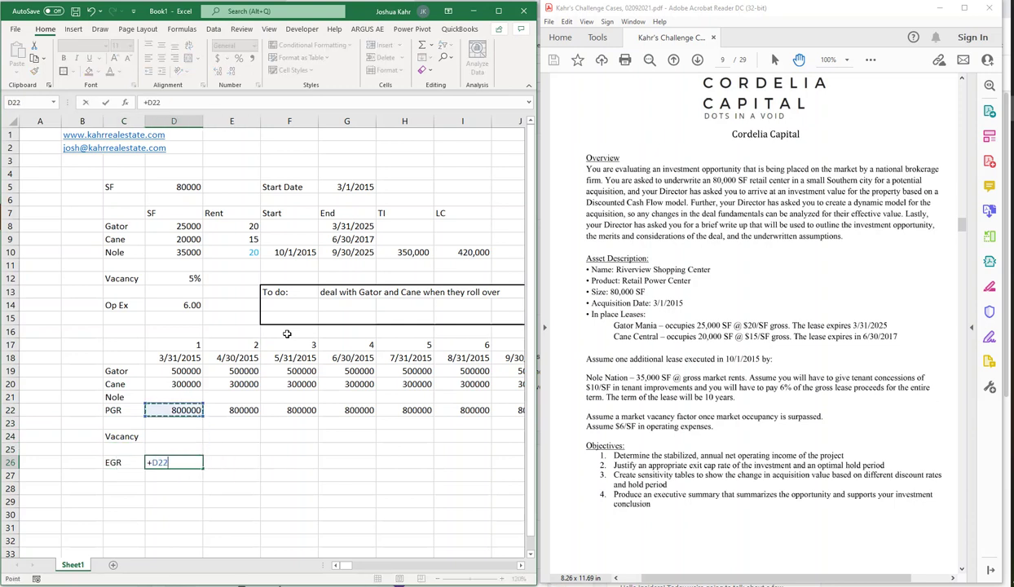
pyautogui.write('+')
pyautogui.press('Up')
pyautogui.press('Up')
pyautogui.press('Return')
pyautogui.press('Up')
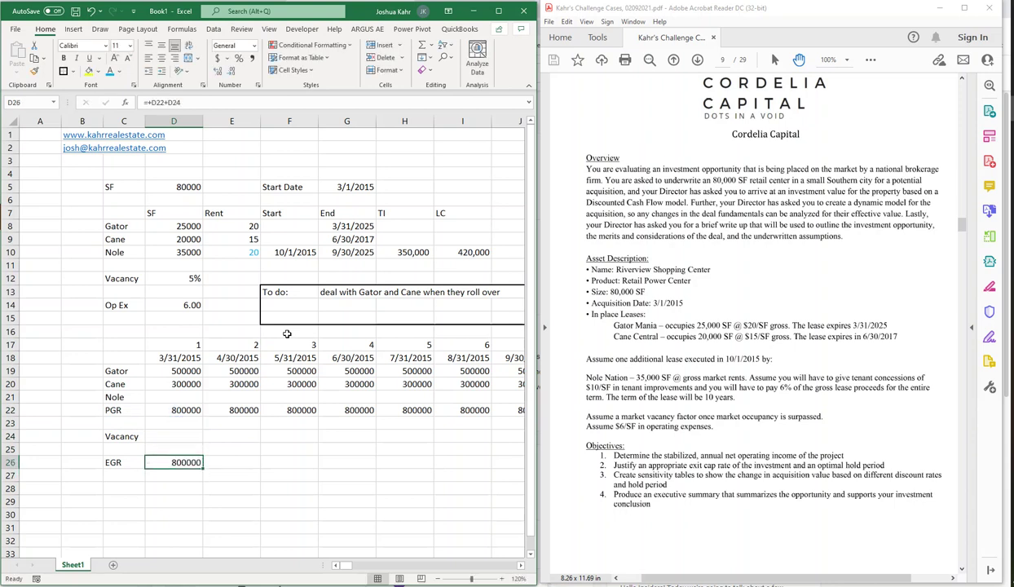
# - Enter the row label "Op Ex" in C28, below EGR
pyautogui.press('Down')
pyautogui.press('Left')
pyautogui.press('Down')
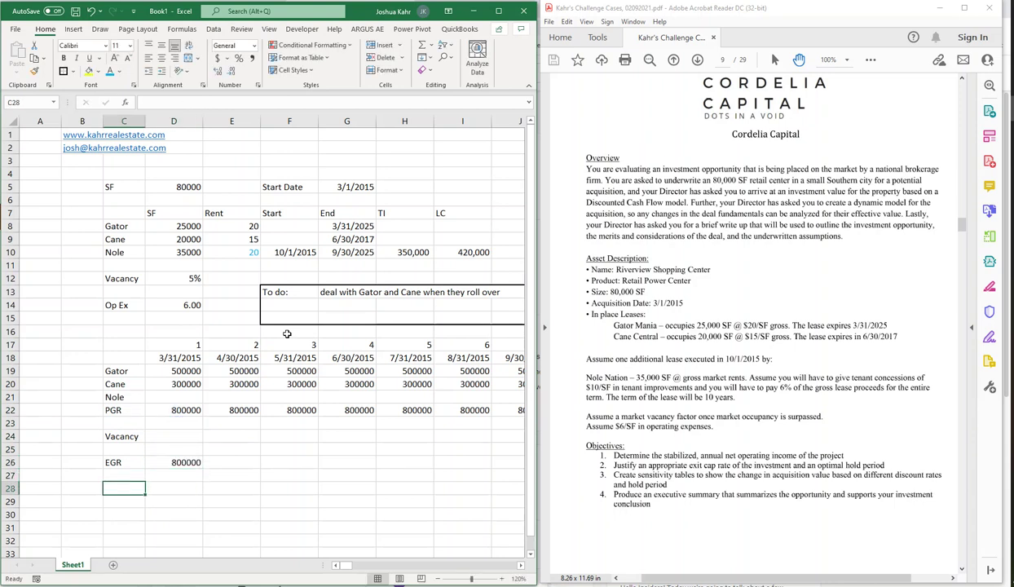
pyautogui.write('Op Ex')
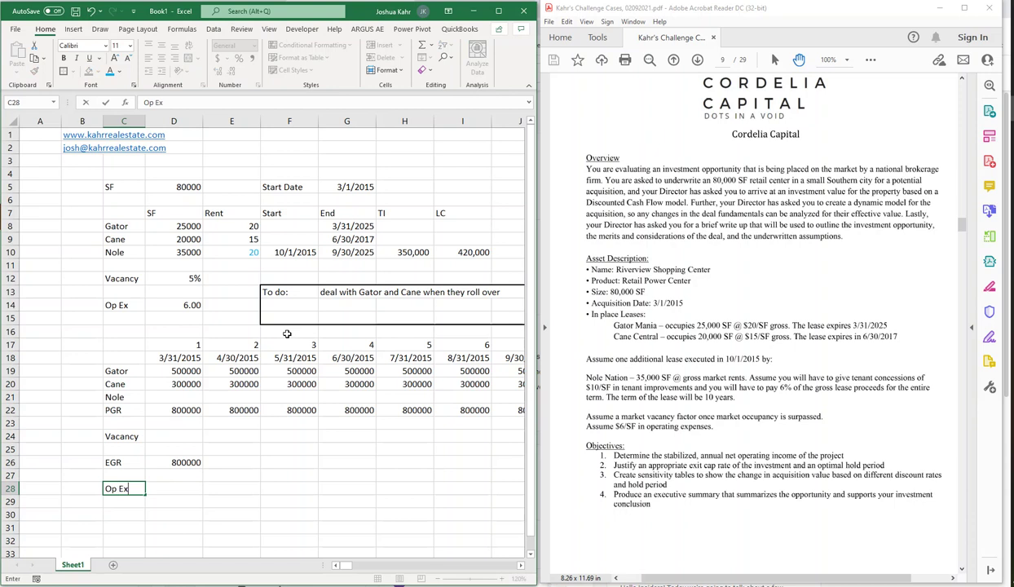
pyautogui.press('Tab')
# - Enter a first-month Op Ex formula in D28 multiplying the per-SF expense in D14 by the total SF in D5
pyautogui.write('+')
pyautogui.press('Up')
pyautogui.press('Up')
pyautogui.press('Up')
pyautogui.press('Up')
pyautogui.press('Up')
pyautogui.press('Up')
pyautogui.press('Up')
pyautogui.press('Up')
pyautogui.press('Up')
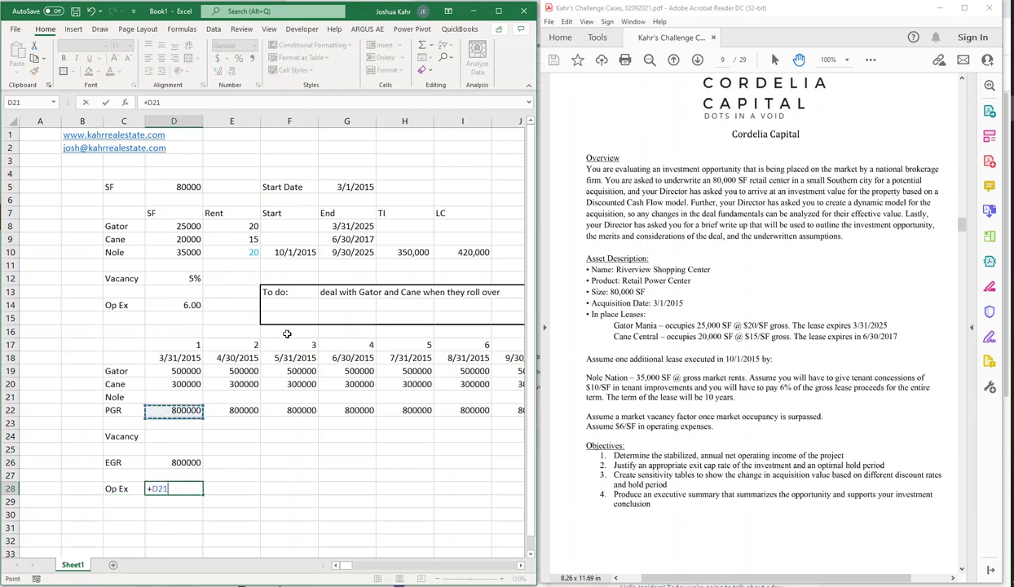
pyautogui.press('Up')
pyautogui.press('Up')
pyautogui.press('Up')
pyautogui.press('Up')
pyautogui.press('Up')
pyautogui.write('*')
pyautogui.press('Up')
pyautogui.press('Up')
pyautogui.press('Up')
pyautogui.press('Up')
pyautogui.press('Up')
pyautogui.press('Up')
pyautogui.press('Up')
pyautogui.press('Up')
pyautogui.press('Up')
pyautogui.press('Up')
pyautogui.press('Up')
pyautogui.press('Up')
pyautogui.press('Up')
pyautogui.press('Up')
pyautogui.press('Up')
pyautogui.press('Up')
pyautogui.press('Up')
pyautogui.press('Up')
pyautogui.press('Up')
pyautogui.press('Up')
pyautogui.press('Return')
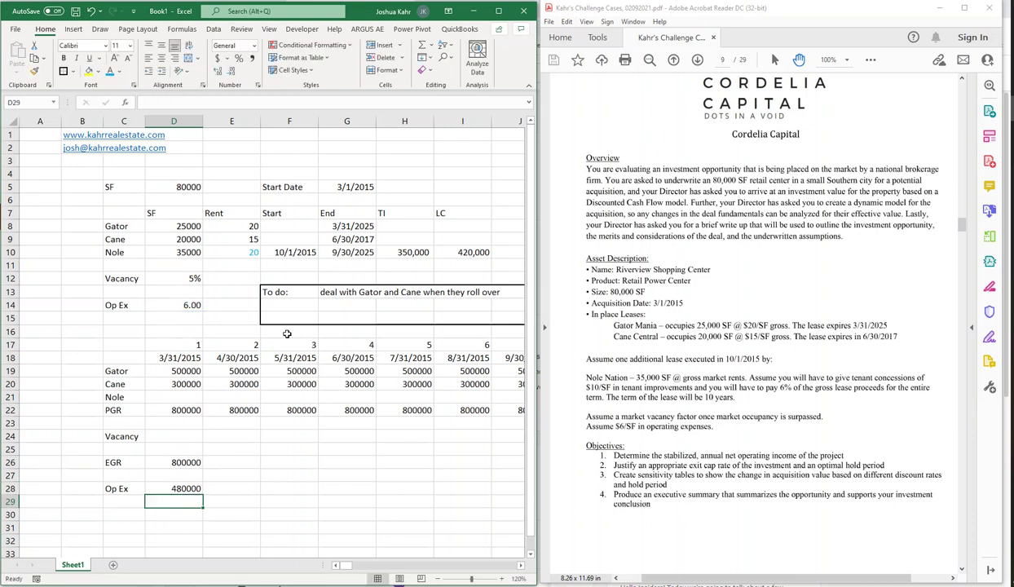
# - Divide the Op Ex formula in D28 by 12 to make it monthly
pyautogui.press('Up')
pyautogui.press('F2')
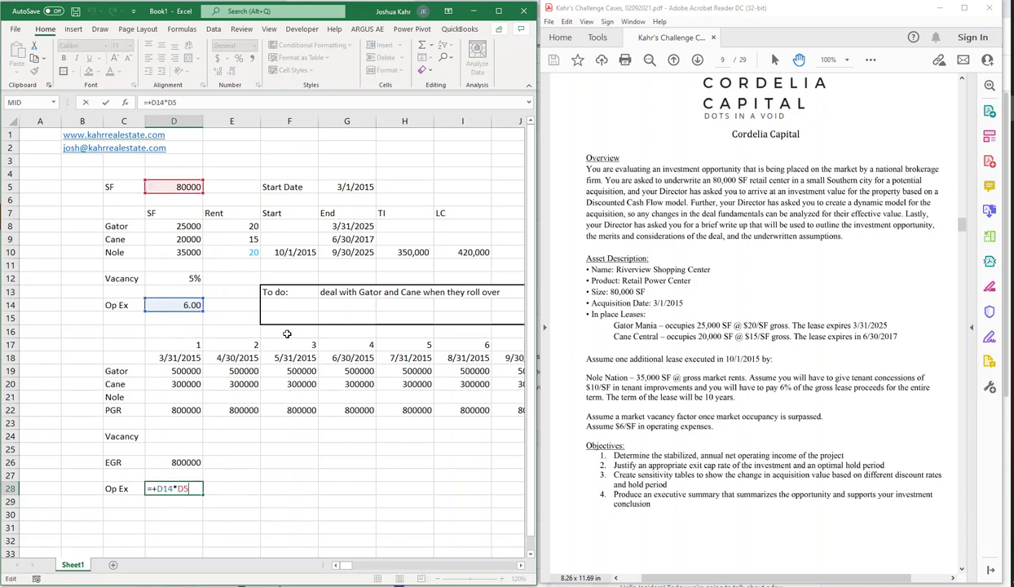
pyautogui.write('/1/2')
pyautogui.press('Return')
# - Divide the Gator rent formula in D19 and the Cane rent formula in D20 by 12 to make them monthly
pyautogui.press('Up')
pyautogui.press('Up')
pyautogui.press('Up')
pyautogui.press('Up')
pyautogui.press('Up')
pyautogui.press('Up')
pyautogui.press('Up')
pyautogui.press('Up')
pyautogui.press('Up')
pyautogui.press('Up')
pyautogui.write('=+D8*E8')
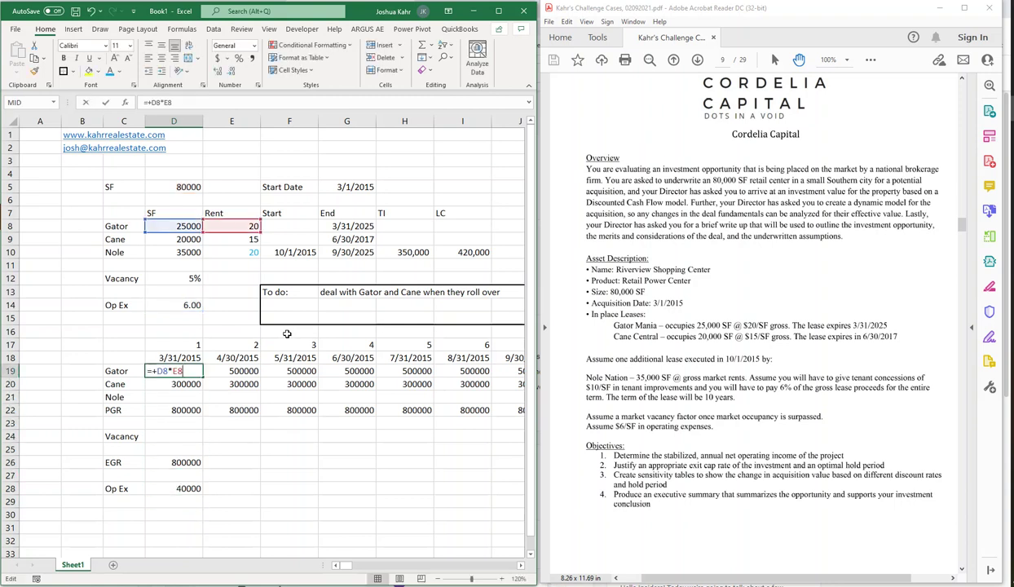
pyautogui.write('/12')
pyautogui.press('Return')
pyautogui.write('=+D9*E9/12')
pyautogui.press('Return')
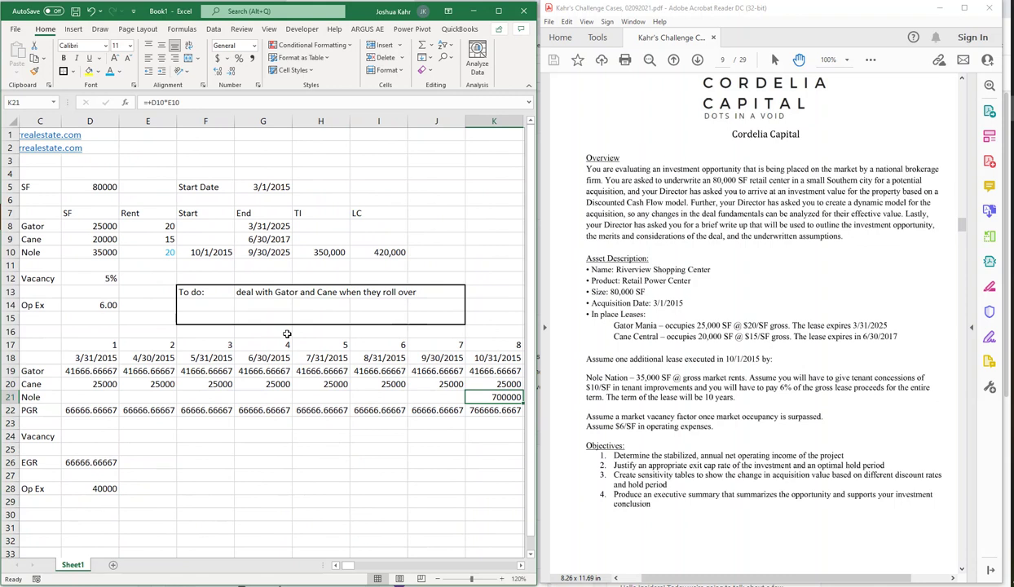
# - Divide Nole's rent formula in K21, under 10/31/2015, by 12 to make it monthly
pyautogui.press('F2')
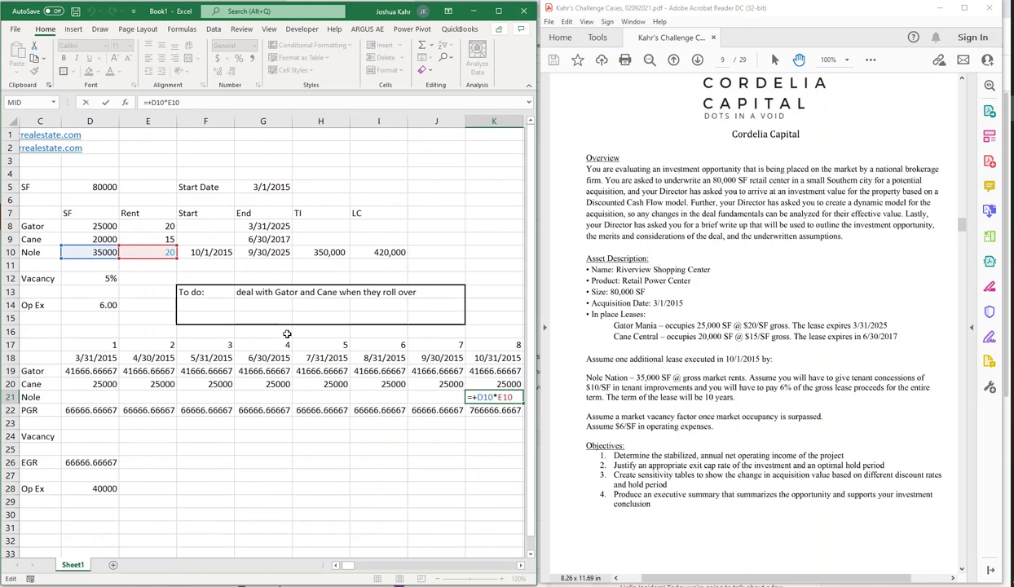
pyautogui.write('/12')
pyautogui.press('Return')
pyautogui.press('Left')
pyautogui.press('Left')
pyautogui.press('Left')
pyautogui.press('Left')
pyautogui.press('Left')
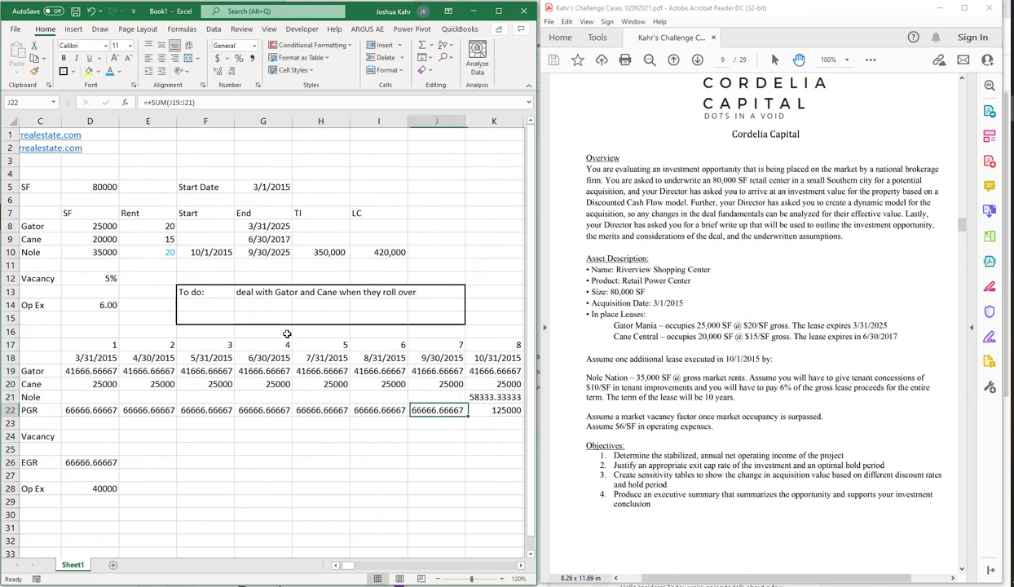
# - Enter a formula in E28 that links the second month's Op Ex to D28
pyautogui.press('Left')
pyautogui.press('Left')
pyautogui.press('Left')
pyautogui.press('Left')
pyautogui.press('Left')
pyautogui.press('Down')
pyautogui.press('Down')
pyautogui.press('Down')
pyautogui.press('Down')
pyautogui.press('Right')
pyautogui.press('Right')
pyautogui.press('Right')
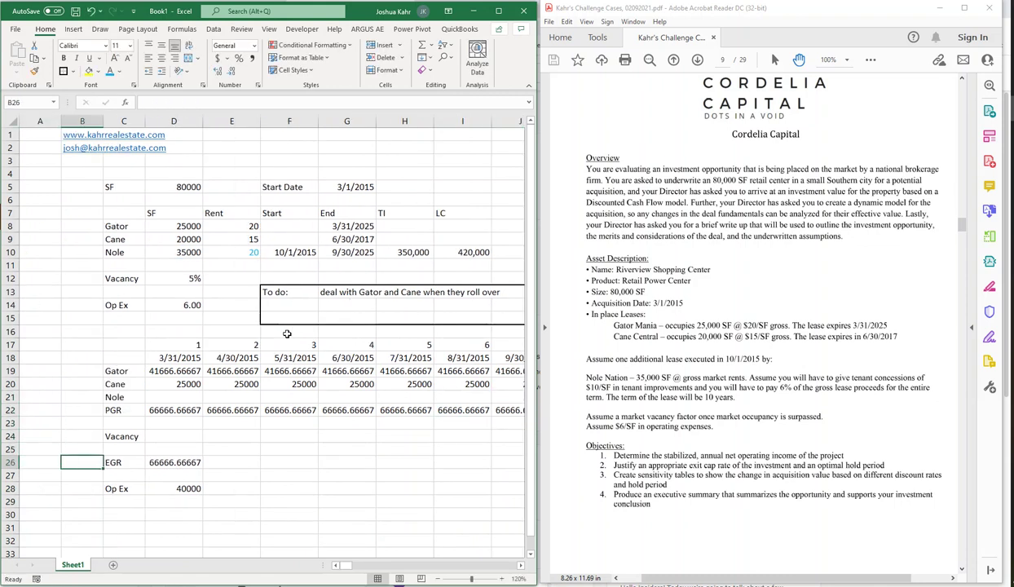
pyautogui.press('Down')
pyautogui.press('Down')
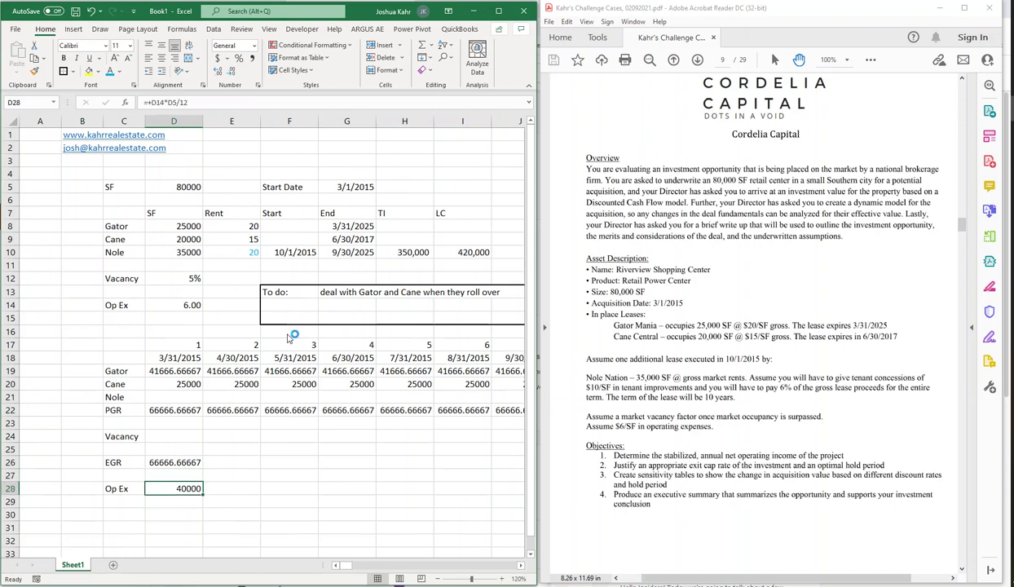
pyautogui.press('F1')
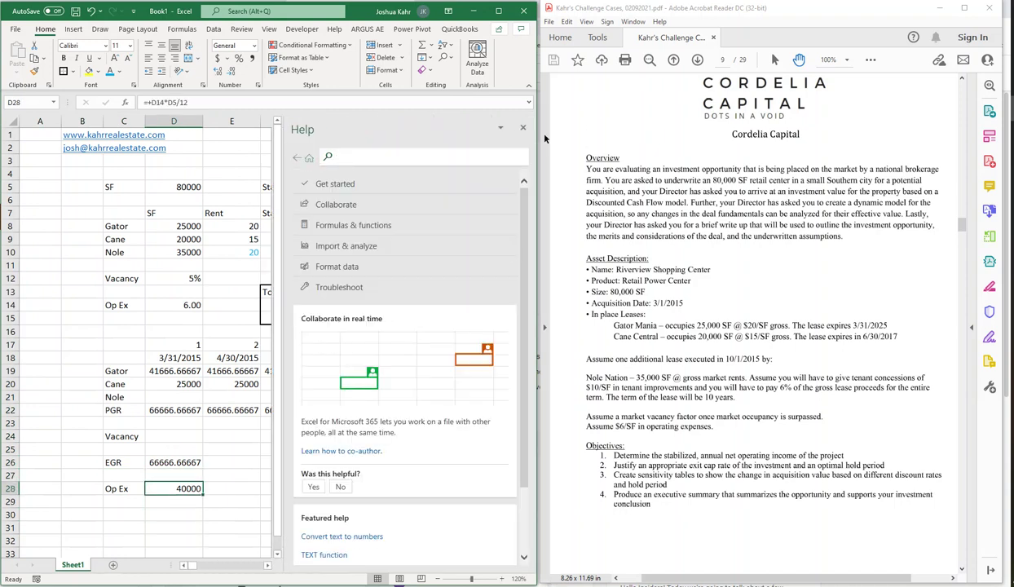
pyautogui.click(523, 127)
pyautogui.click(246, 487)
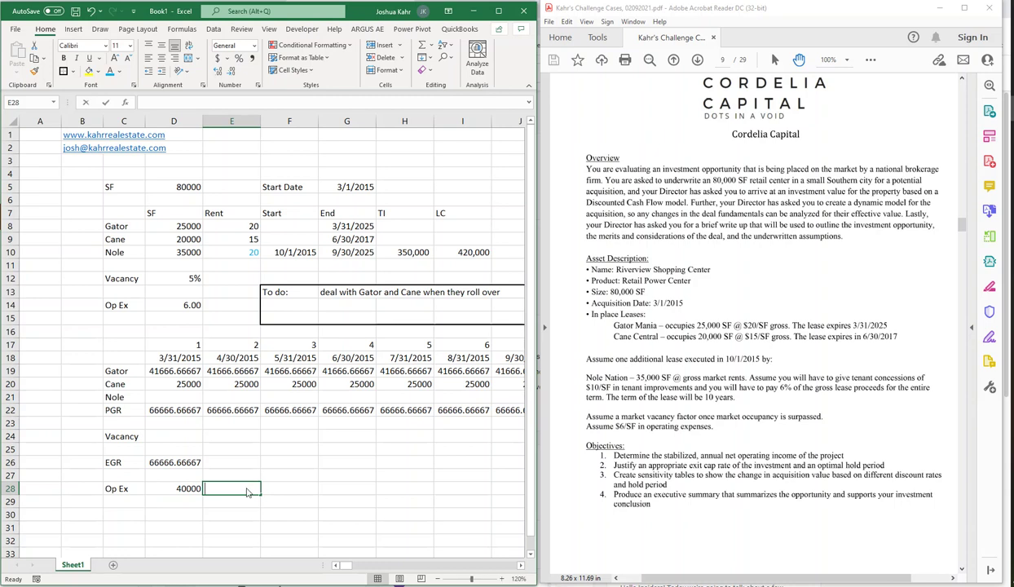
pyautogui.write('+')
pyautogui.press('Left')
pyautogui.press('Return')
# - Copy the first-month EGR formula in D26 into the second month, E26
pyautogui.press('Up')
pyautogui.press('Up')
pyautogui.press('Up')
pyautogui.press('Left')
pyautogui.hotkey('ctrl', 'c')
pyautogui.press('Right')
pyautogui.hotkey('ctrl', 'v')
# - Copy the EGR and Op Ex formulas in D26:E28 across all monthly columns through EE, month 132
pyautogui.press('Left')
pyautogui.hotkey('shift', 'Down')
pyautogui.hotkey('shift', 'Down')
pyautogui.hotkey('shift', 'Right')
pyautogui.hotkey('shift', 'Right')
pyautogui.hotkey('shift', 'Right')
pyautogui.hotkey('shift', 'Right')
pyautogui.hotkey('shift', 'Right')
pyautogui.hotkey('shift', 'Right')
pyautogui.hotkey('shift', 'Right')
pyautogui.hotkey('shift', 'Right')
pyautogui.hotkey('shift', 'Right')
pyautogui.hotkey('shift', 'Right')
pyautogui.hotkey('shift', 'Right')
pyautogui.hotkey('shift', 'Right')
pyautogui.hotkey('shift', 'Right')
pyautogui.hotkey('shift', 'Right')
pyautogui.hotkey('shift', 'Right')
pyautogui.hotkey('shift', 'Right')
pyautogui.hotkey('shift', 'Right')
pyautogui.hotkey('shift', 'Right')
pyautogui.hotkey('shift', 'Right')
pyautogui.hotkey('shift', 'Right')
pyautogui.hotkey('shift', 'Right')
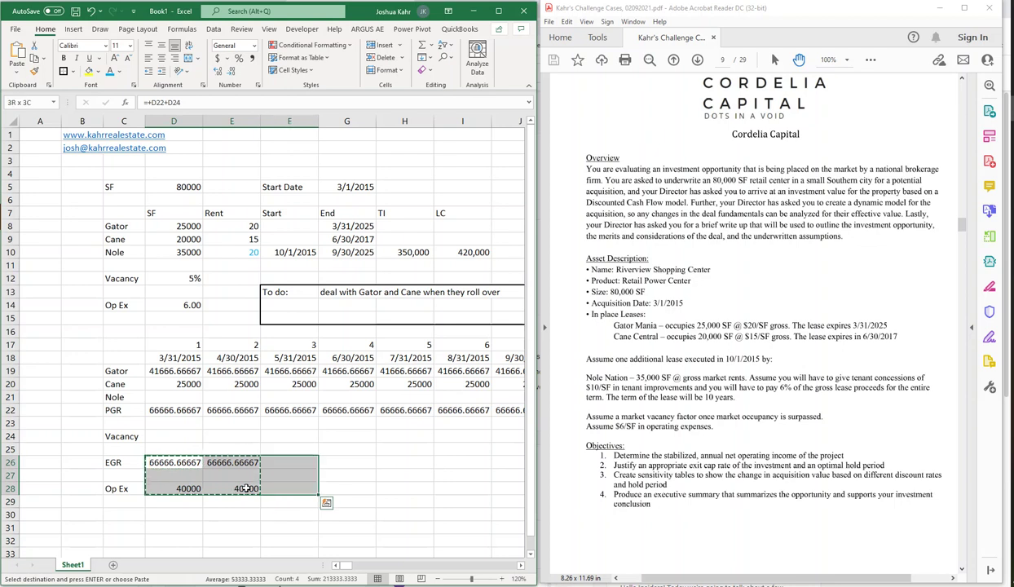
pyautogui.hotkey('shift', 'Right')
pyautogui.hotkey('shift', 'Right')
pyautogui.hotkey('shift', 'Right')
pyautogui.hotkey('shift', 'Right')
pyautogui.hotkey('shift', 'Right')
pyautogui.hotkey('shift', 'Right')
pyautogui.hotkey('shift', 'Right')
pyautogui.hotkey('shift', 'Right')
pyautogui.hotkey('shift', 'Right')
pyautogui.hotkey('shift', 'Right')
pyautogui.hotkey('shift', 'Right')
pyautogui.hotkey('shift', 'Right')
pyautogui.hotkey('shift', 'Right')
pyautogui.hotkey('shift', 'Right')
pyautogui.hotkey('shift', 'Right')
pyautogui.hotkey('shift', 'Right')
pyautogui.hotkey('shift', 'Right')
pyautogui.hotkey('shift', 'Right')
pyautogui.hotkey('shift', 'Right')
pyautogui.hotkey('shift', 'Right')
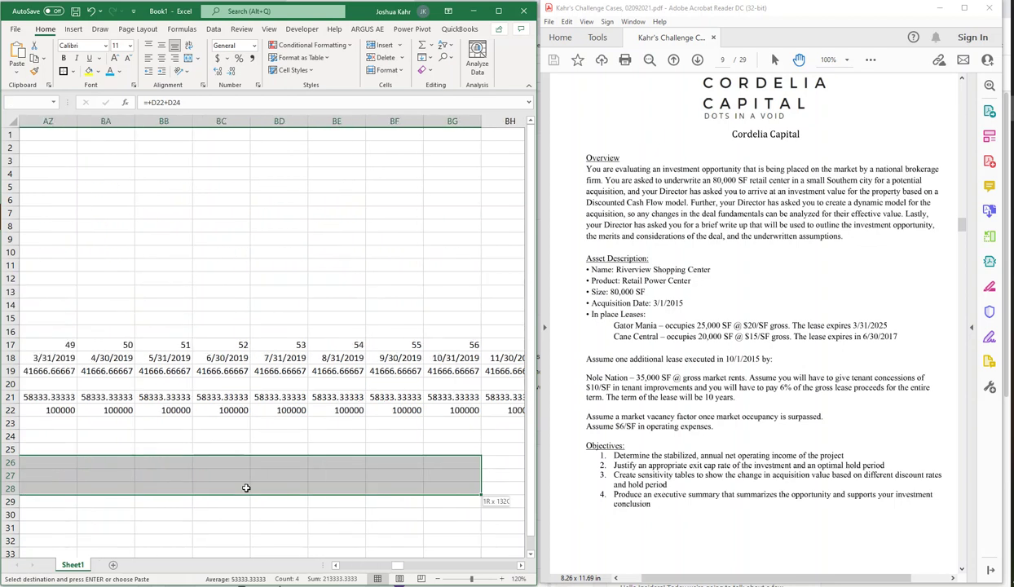
pyautogui.hotkey('shift', 'Right')
pyautogui.hotkey('shift', 'Right')
pyautogui.hotkey('shift', 'Right')
pyautogui.hotkey('shift', 'Right')
pyautogui.hotkey('shift', 'Right')
pyautogui.hotkey('shift', 'Right')
pyautogui.hotkey('shift', 'Right')
pyautogui.hotkey('shift', 'Right')
pyautogui.hotkey('shift', 'Right')
pyautogui.hotkey('shift', 'Right')
pyautogui.hotkey('shift', 'Right')
pyautogui.hotkey('shift', 'Right')
pyautogui.hotkey('shift', 'Right')
pyautogui.hotkey('shift', 'Right')
pyautogui.hotkey('shift', 'Right')
pyautogui.hotkey('shift', 'Right')
pyautogui.hotkey('shift', 'Right')
pyautogui.hotkey('shift', 'Right')
pyautogui.hotkey('shift', 'Right')
pyautogui.hotkey('shift', 'Right')
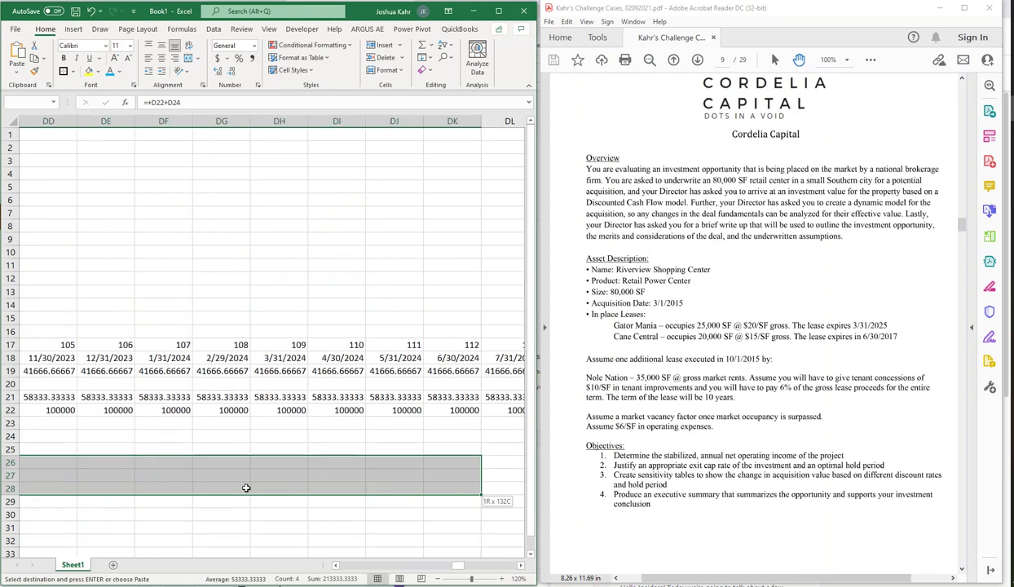
pyautogui.hotkey('shift', 'Right')
pyautogui.hotkey('shift', 'Right')
pyautogui.hotkey('shift', 'Right')
pyautogui.hotkey('shift', 'Right')
pyautogui.hotkey('shift', 'Right')
pyautogui.hotkey('shift', 'Right')
pyautogui.hotkey('shift', 'Right')
pyautogui.hotkey('shift', 'Right')
pyautogui.hotkey('shift', 'Right')
pyautogui.hotkey('shift', 'Right')
pyautogui.hotkey('shift', 'Right')
pyautogui.hotkey('shift', 'Right')
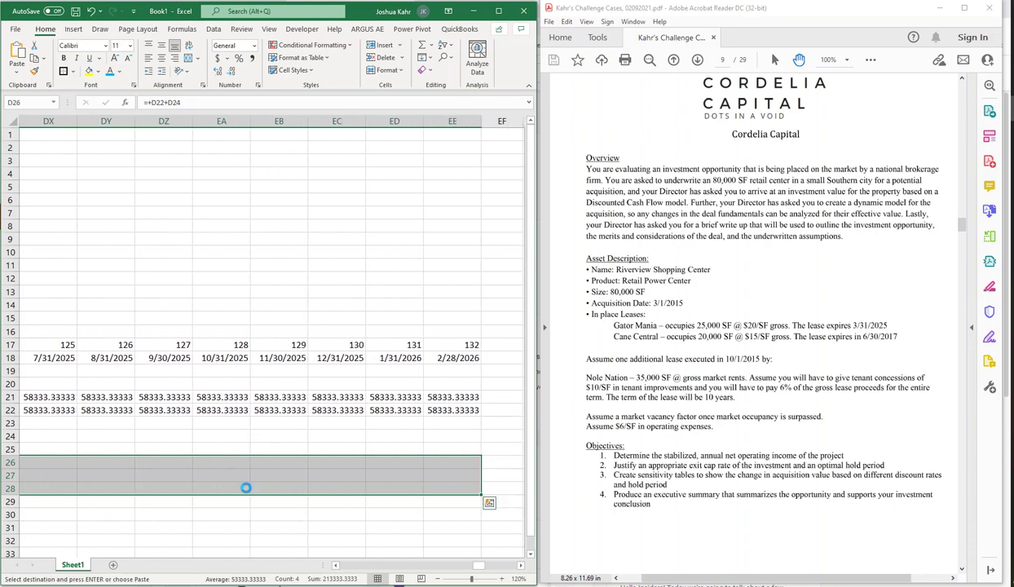
pyautogui.press('Home')
pyautogui.press('Down')
pyautogui.press('Down')
pyautogui.press('Down')
pyautogui.press('Down')
pyautogui.press('Down')
pyautogui.press('Down')
pyautogui.press('Down')
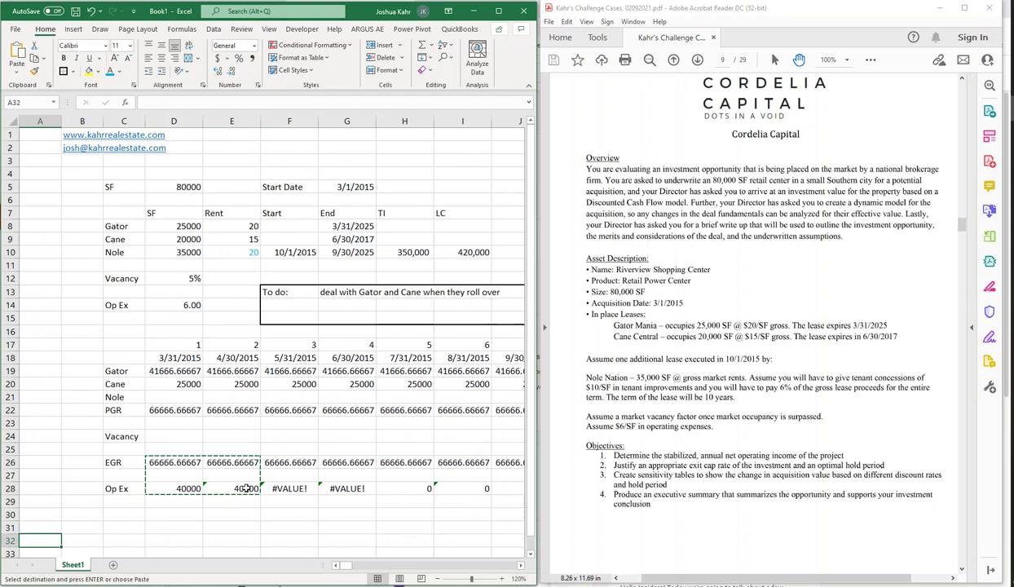
# - Examine the Op Ex formulas in D28, F28 and E28 to find why the copied row is wrong
pyautogui.press('Up')
pyautogui.press('Up')
pyautogui.press('Up')
pyautogui.press('Up')
pyautogui.press('Up')
pyautogui.press('Right')
pyautogui.press('Right')
pyautogui.press('Right')
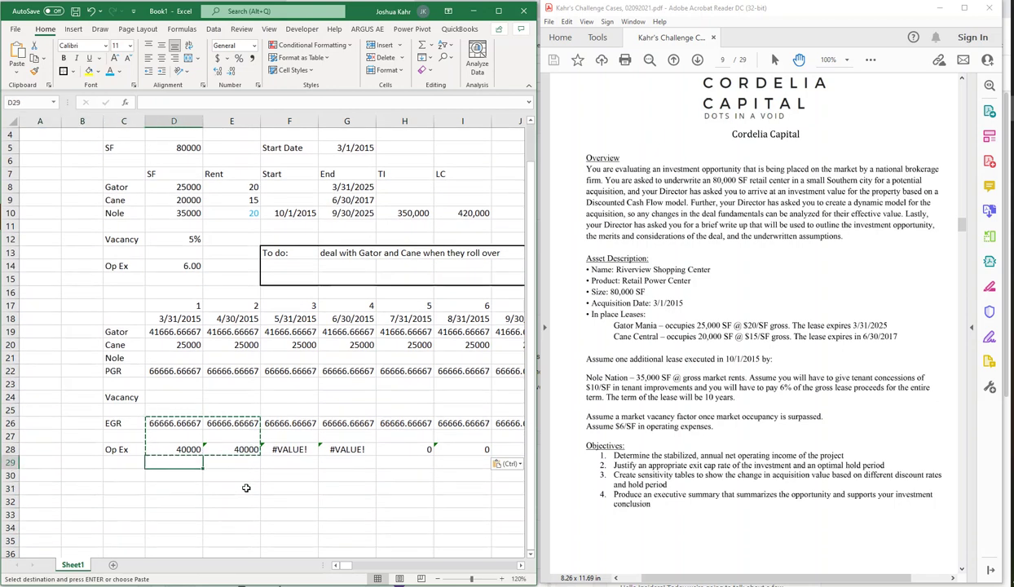
pyautogui.press('Up')
pyautogui.press('Up')
pyautogui.press('F2')
pyautogui.press('Escape')
pyautogui.press('Down')
pyautogui.press('Down')
pyautogui.press('F2')
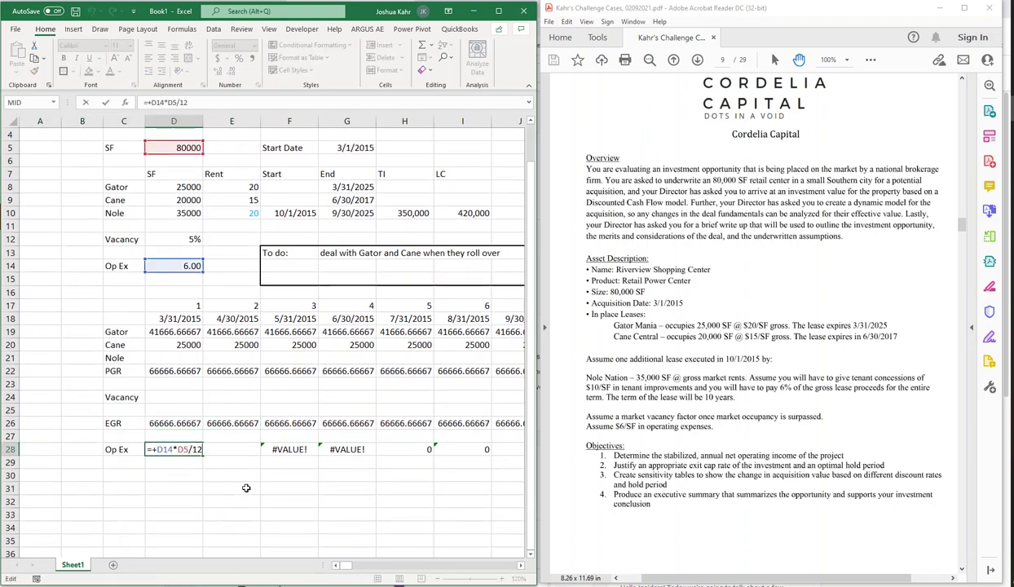
pyautogui.press('Escape')
pyautogui.press('F2')
pyautogui.press('Escape')
pyautogui.press('Right')
pyautogui.press('Right')
pyautogui.press('F2')
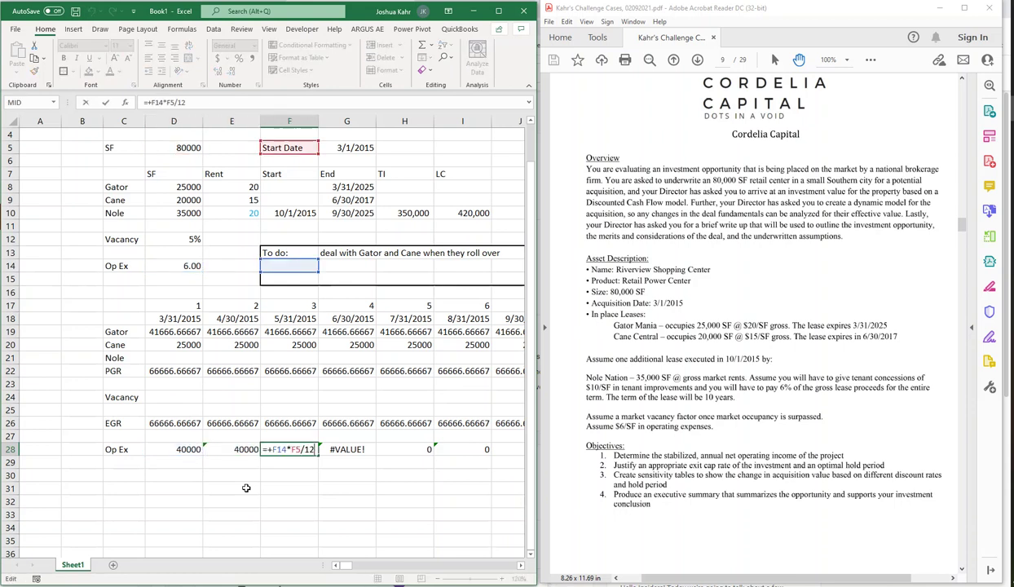
pyautogui.press('Escape')
pyautogui.press('Left')
pyautogui.press('F2')
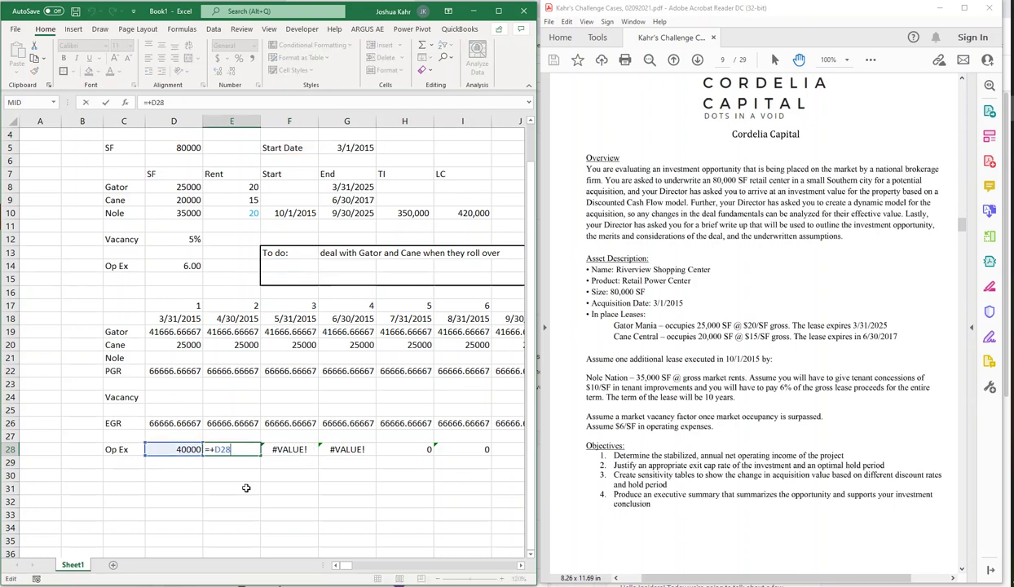
pyautogui.press('Escape')
# - Link Op Ex in E28 to D28 and in F28 to E28, so each month references the previous one
pyautogui.write('+')
pyautogui.press('Left')
pyautogui.press('Tab')
pyautogui.write('+')
pyautogui.press('Left')
pyautogui.hotkey('ctrl', 'Return')
# - Copy the Op Ex formula in F28 across the remaining months through column EE
pyautogui.hotkey('ctrl', 'c')
pyautogui.hotkey('shift', 'Right')
pyautogui.hotkey('ctrl', 'v')
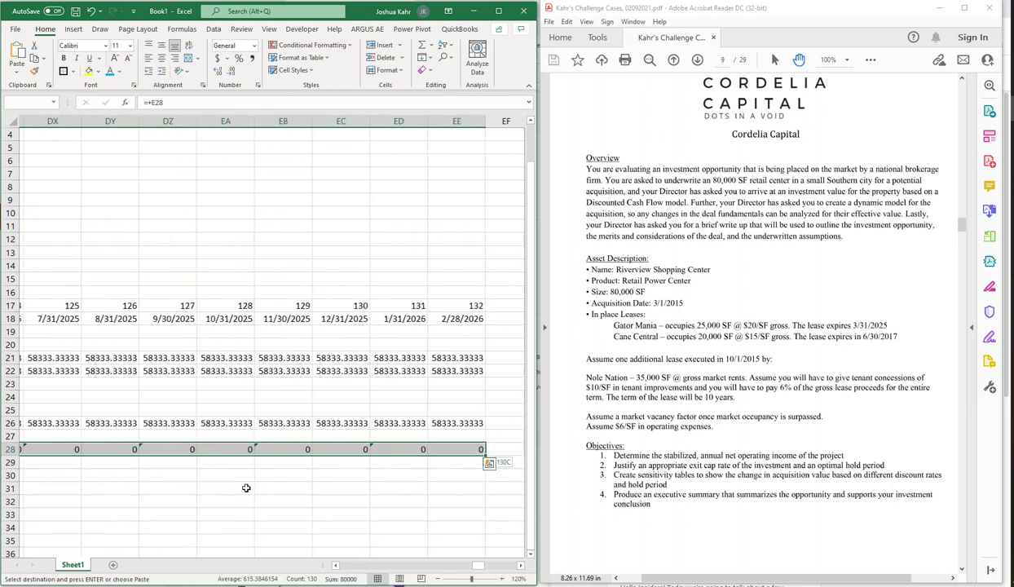
pyautogui.press('Left')
pyautogui.press('Left')
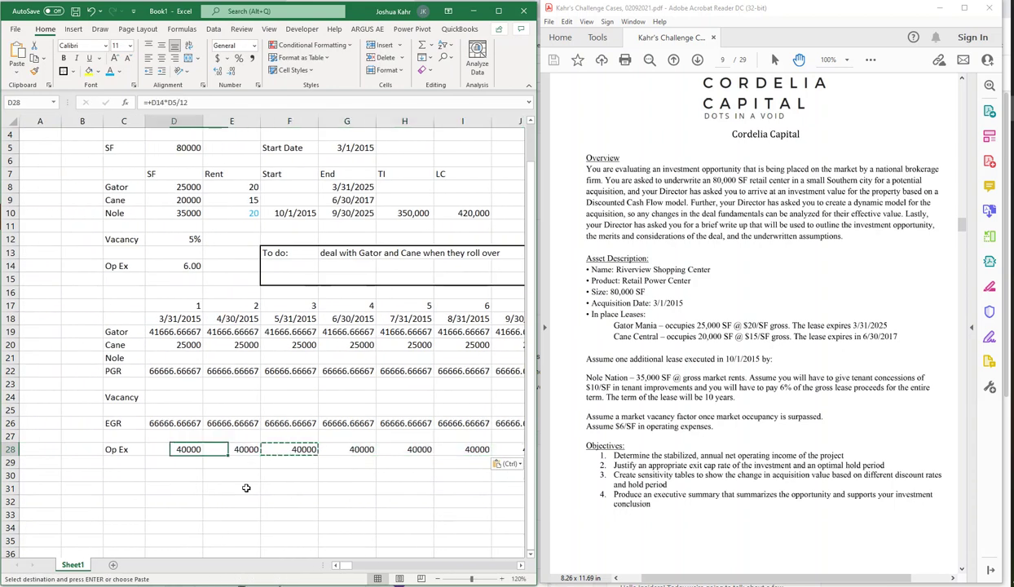
# - Label C30 "Net Operating Income" and widen column C to fit the text
pyautogui.press('Left')
pyautogui.press('Down')
pyautogui.press('Down')
pyautogui.write('N')
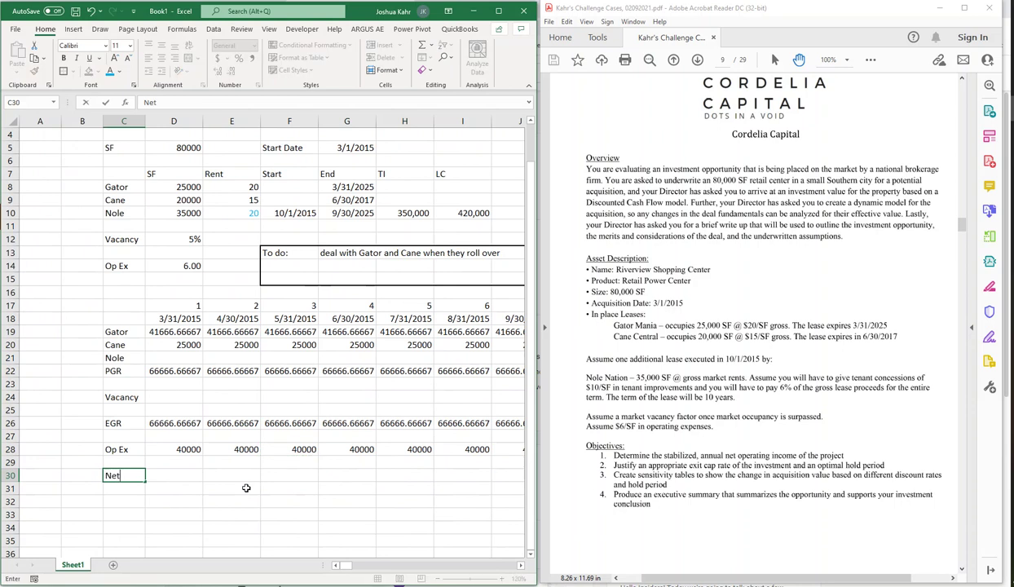
pyautogui.write('et Op[e')
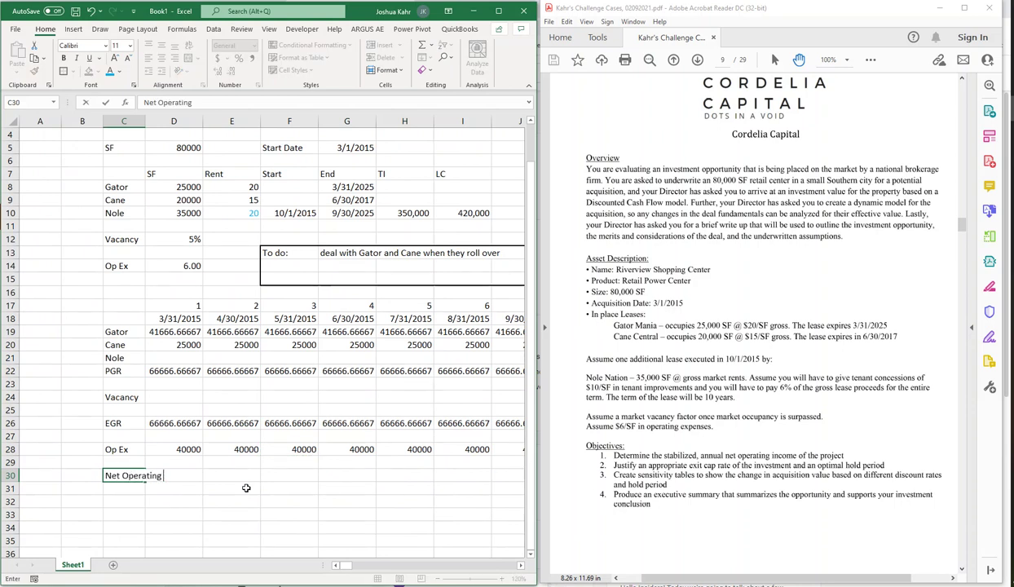
pyautogui.write('ating Income')
pyautogui.press('Return')
pyautogui.moveTo(145, 122); pyautogui.dragTo(207, 123)
# - Calculate Net Operating Income in D30 as EGR minus Op Ex, using the formula +D26-D28
pyautogui.click(293, 461)
pyautogui.click(254, 486)
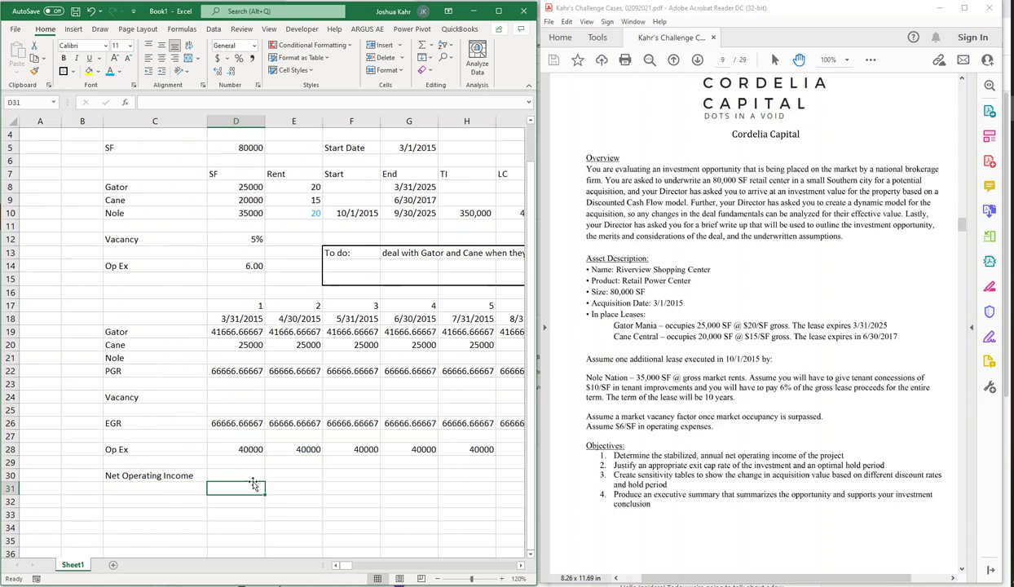
pyautogui.click(257, 477)
pyautogui.write('+')
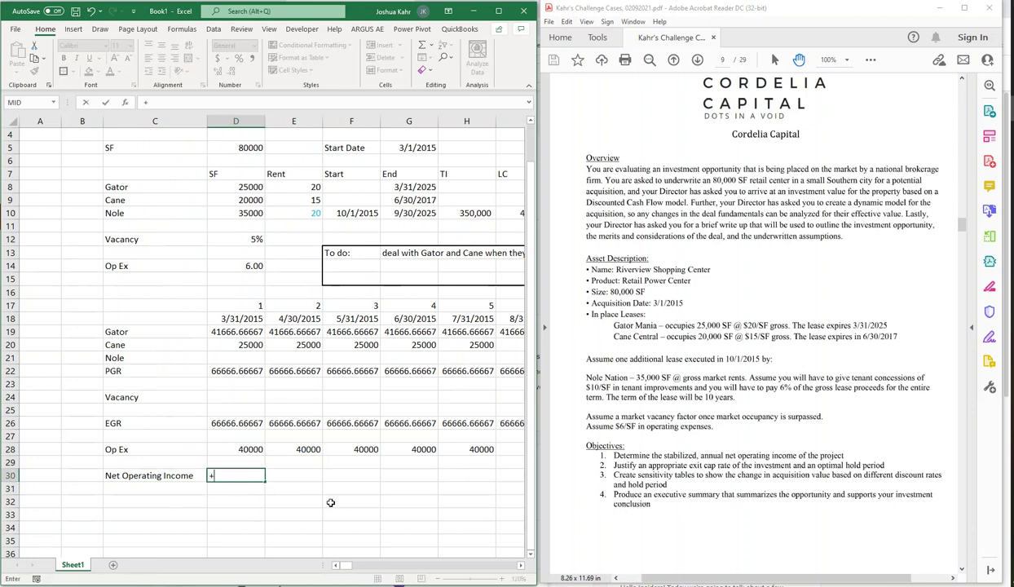
pyautogui.press('Up')
pyautogui.press('Up')
pyautogui.press('Up')
pyautogui.press('Up')
pyautogui.write('-')
pyautogui.press('Up')
pyautogui.press('Up')
pyautogui.hotkey('ctrl', 'Return')
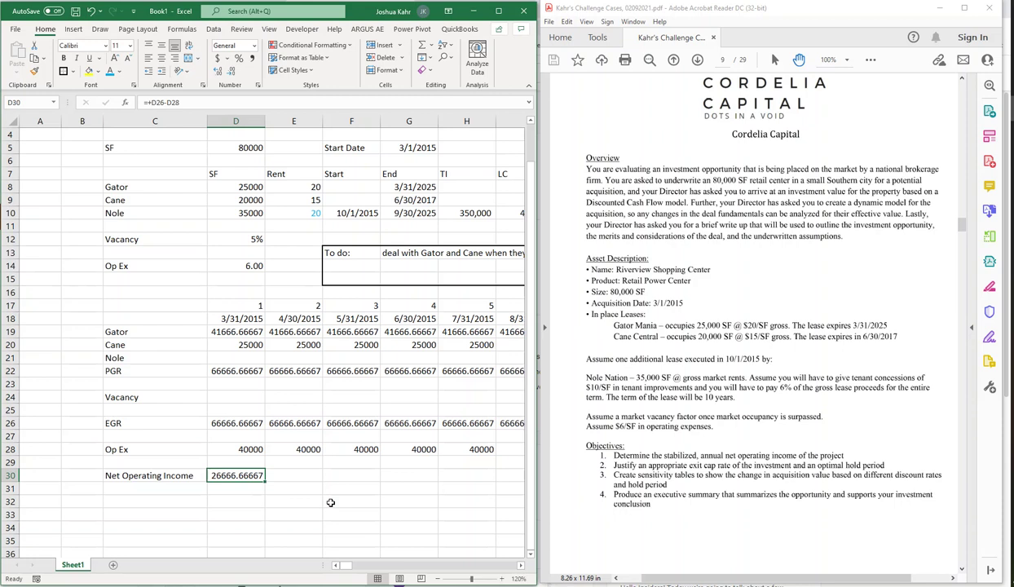
# - Copy the Net Operating Income formula in D30 across row 30 through the last month in column EE
pyautogui.hotkey('ctrl', 'c')
pyautogui.hotkey('shift', 'Right')
pyautogui.hotkey('shift', 'Right')
pyautogui.hotkey('shift', 'Right')
pyautogui.hotkey('shift', 'Right')
pyautogui.hotkey('shift', 'Right')
pyautogui.hotkey('shift', 'Right')
pyautogui.hotkey('shift', 'Right')
pyautogui.hotkey('shift', 'Right')
pyautogui.hotkey('shift', 'Right')
pyautogui.hotkey('shift', 'Right')
pyautogui.hotkey('shift', 'Right')
pyautogui.hotkey('shift', 'Right')
pyautogui.hotkey('shift', 'Right')
pyautogui.hotkey('shift', 'Right')
pyautogui.hotkey('shift', 'Right')
pyautogui.hotkey('shift', 'Right')
pyautogui.hotkey('shift', 'Right')
pyautogui.hotkey('shift', 'Right')
pyautogui.hotkey('shift', 'Right')
pyautogui.hotkey('shift', 'Right')
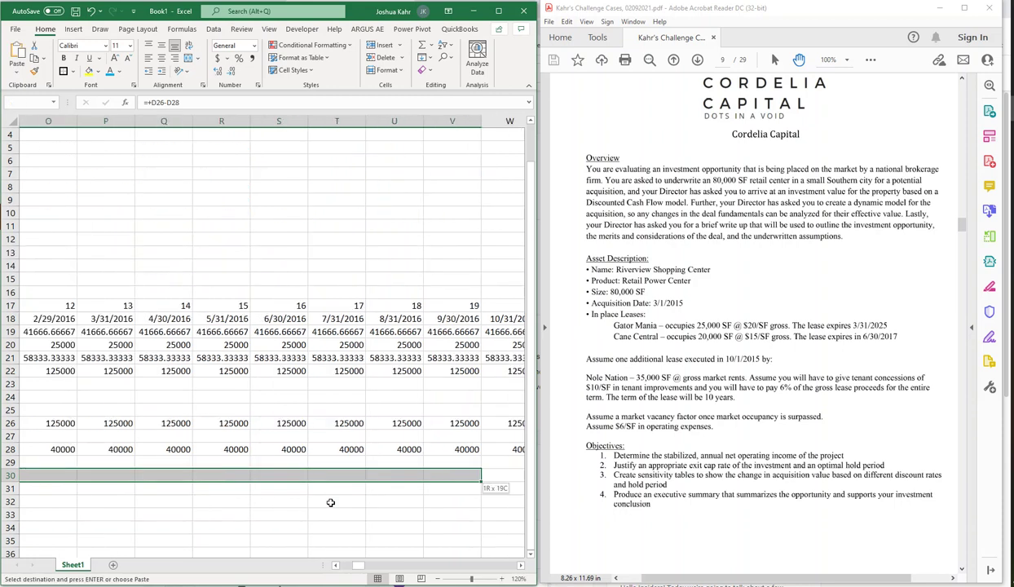
pyautogui.hotkey('shift', 'Right')
pyautogui.hotkey('shift', 'Right')
pyautogui.hotkey('shift', 'Right')
pyautogui.hotkey('shift', 'Right')
pyautogui.hotkey('shift', 'Right')
pyautogui.hotkey('shift', 'Right')
pyautogui.hotkey('shift', 'Right')
pyautogui.hotkey('shift', 'Right')
pyautogui.hotkey('shift', 'Right')
pyautogui.hotkey('shift', 'Right')
pyautogui.hotkey('shift', 'Right')
pyautogui.hotkey('shift', 'Right')
pyautogui.hotkey('shift', 'Right')
pyautogui.hotkey('shift', 'Right')
pyautogui.hotkey('shift', 'Right')
pyautogui.hotkey('shift', 'Right')
pyautogui.hotkey('shift', 'Right')
pyautogui.hotkey('shift', 'Right')
pyautogui.hotkey('shift', 'Right')
pyautogui.hotkey('shift', 'Right')
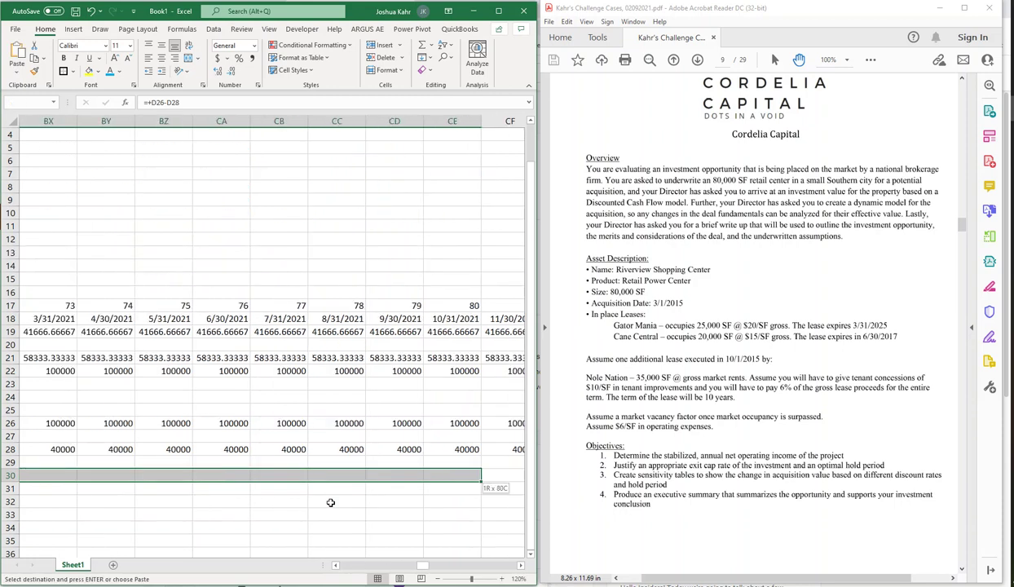
pyautogui.hotkey('shift', 'Right')
pyautogui.hotkey('shift', 'Right')
pyautogui.hotkey('shift', 'Right')
pyautogui.hotkey('shift', 'Right')
pyautogui.hotkey('shift', 'Right')
pyautogui.hotkey('shift', 'Right')
pyautogui.hotkey('shift', 'Right')
pyautogui.hotkey('shift', 'Right')
pyautogui.hotkey('shift', 'Right')
pyautogui.hotkey('shift', 'Right')
pyautogui.hotkey('shift', 'Right')
pyautogui.hotkey('shift', 'Right')
pyautogui.hotkey('shift', 'Right')
pyautogui.hotkey('shift', 'Right')
pyautogui.hotkey('shift', 'Right')
pyautogui.hotkey('shift', 'Right')
pyautogui.hotkey('shift', 'Right')
pyautogui.hotkey('shift', 'Right')
pyautogui.hotkey('shift', 'Right')
pyautogui.hotkey('shift', 'Right')
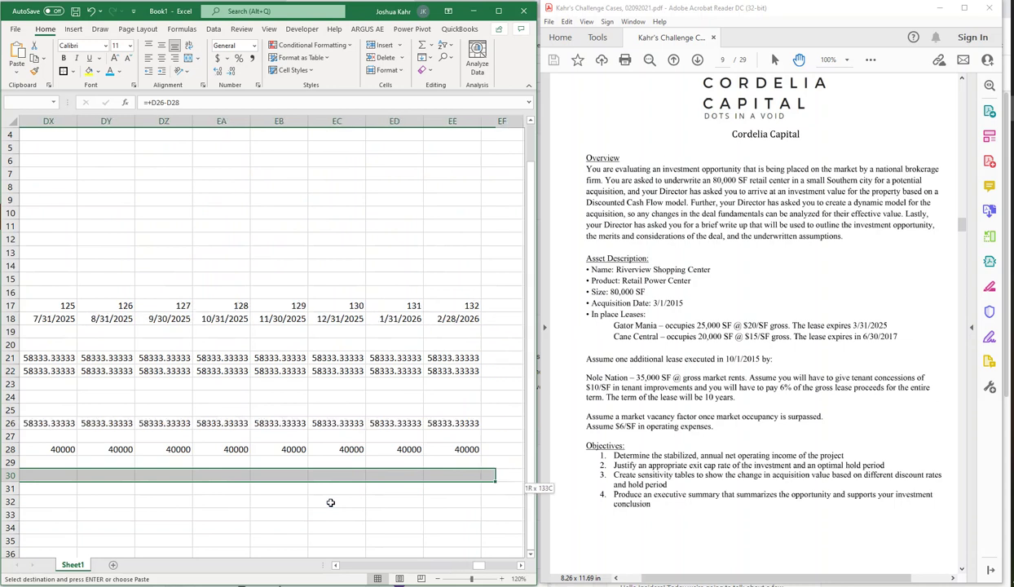
pyautogui.hotkey('ctrl', 'v')
pyautogui.press('Up')
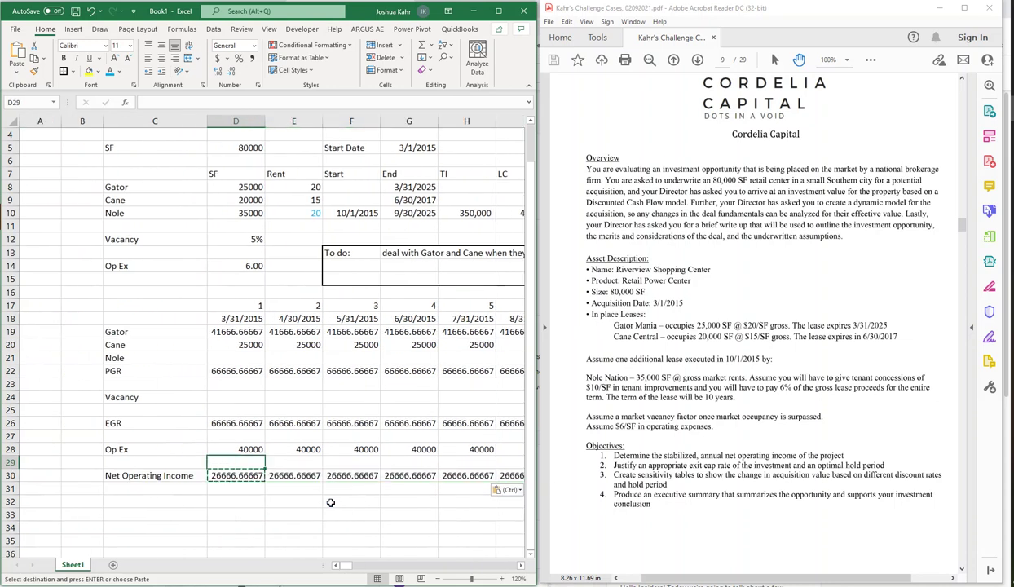
# - Format the monthly cash flow figures in rows 19 to 30 as numbers with thousands separators and no decimals
pyautogui.press('Down')
pyautogui.hotkey('shift', 'Up')
pyautogui.hotkey('shift', 'Up')
pyautogui.hotkey('shift', 'Up')
pyautogui.hotkey('shift', 'Up')
pyautogui.hotkey('shift', 'Up')
pyautogui.hotkey('shift', 'Up')
pyautogui.hotkey('shift', 'Up')
pyautogui.hotkey('shift', 'Up')
pyautogui.hotkey('shift', 'Up')
pyautogui.hotkey('shift', 'Up')
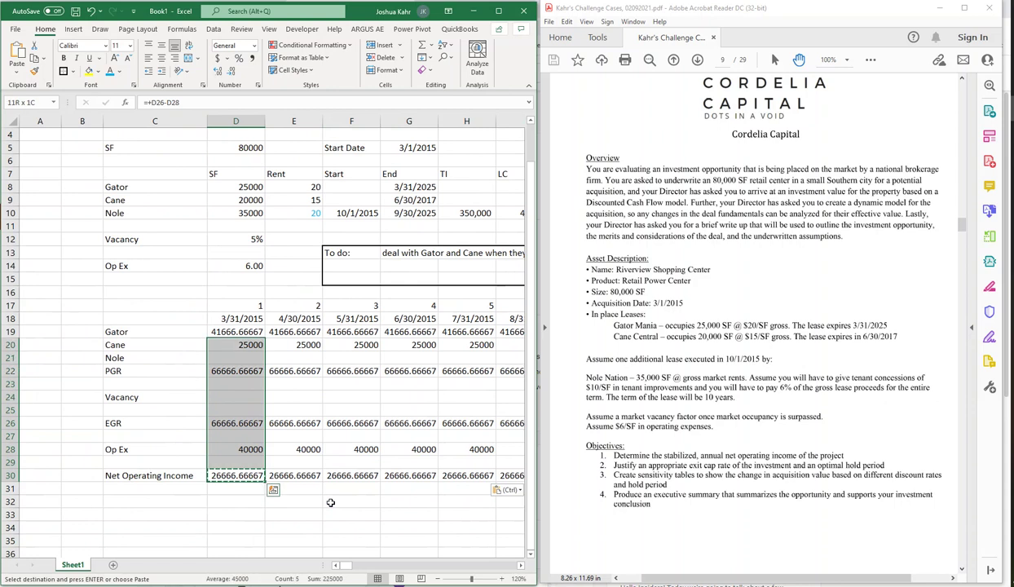
pyautogui.hotkey('shift', 'Up')
pyautogui.hotkey('shift', 'Up')
pyautogui.hotkey('shift', 'Up')
pyautogui.hotkey('shift', 'Up')
pyautogui.hotkey('shift', 'Down')
pyautogui.hotkey('shift', 'Down')
pyautogui.hotkey('shift', 'Down')
pyautogui.hotkey('shift', 'Up')
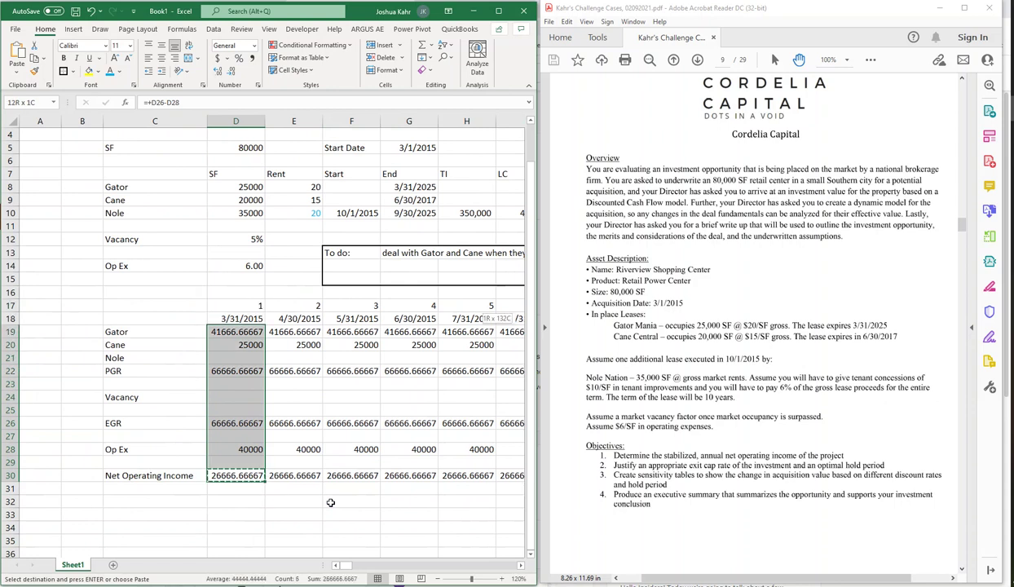
pyautogui.hotkey('shift', 'Down')
pyautogui.hotkey('ctrl', 'shift', 'Right')
pyautogui.hotkey('ctrl', 'v')
pyautogui.press('Return')
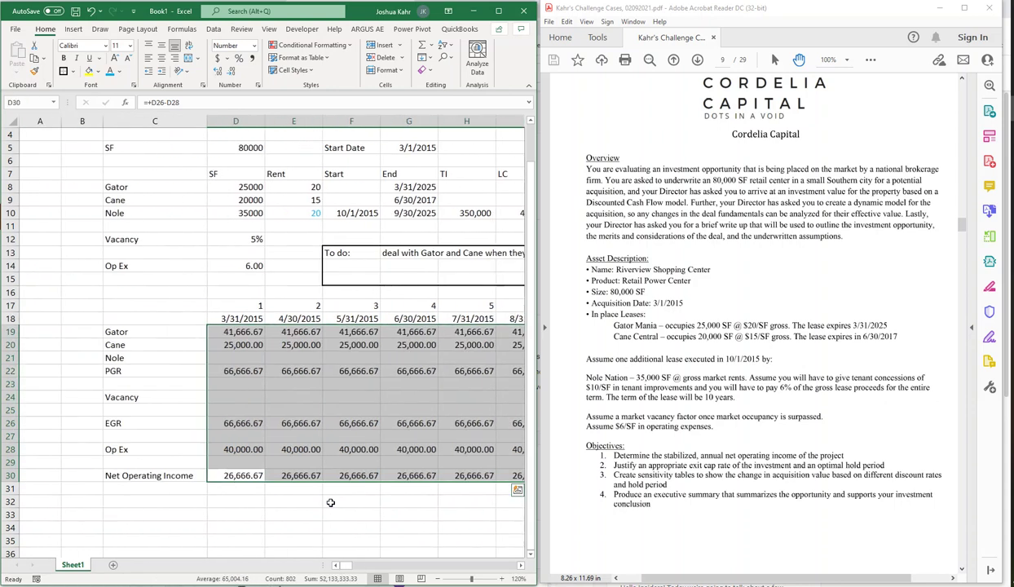
pyautogui.click(231, 70)
pyautogui.click(231, 71)
pyautogui.click(278, 353)
# - Examine the monthly rent formulas for Gator in D19, Cane in D20 and Nole in K21
pyautogui.click(236, 331)
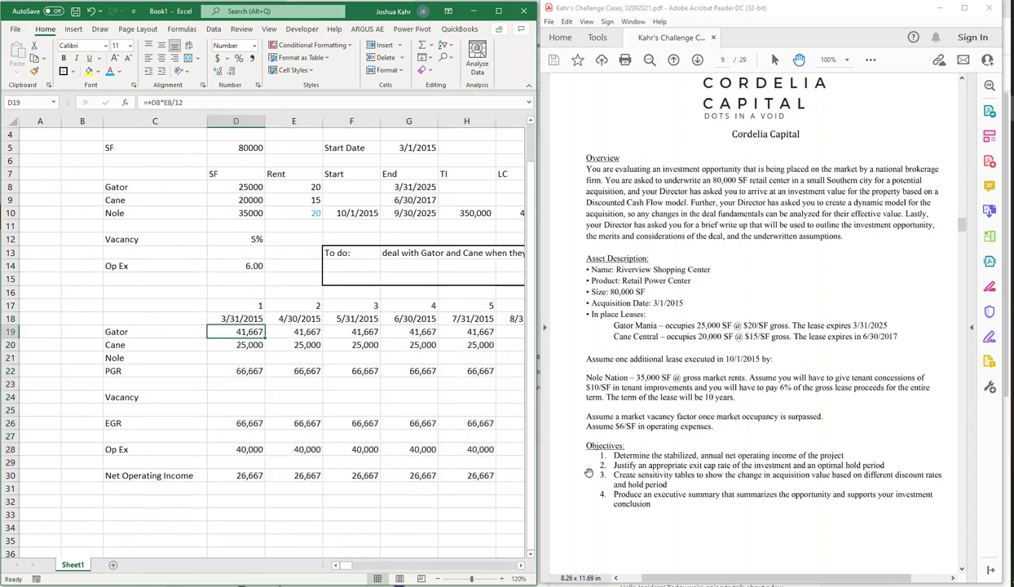
pyautogui.press('F2')
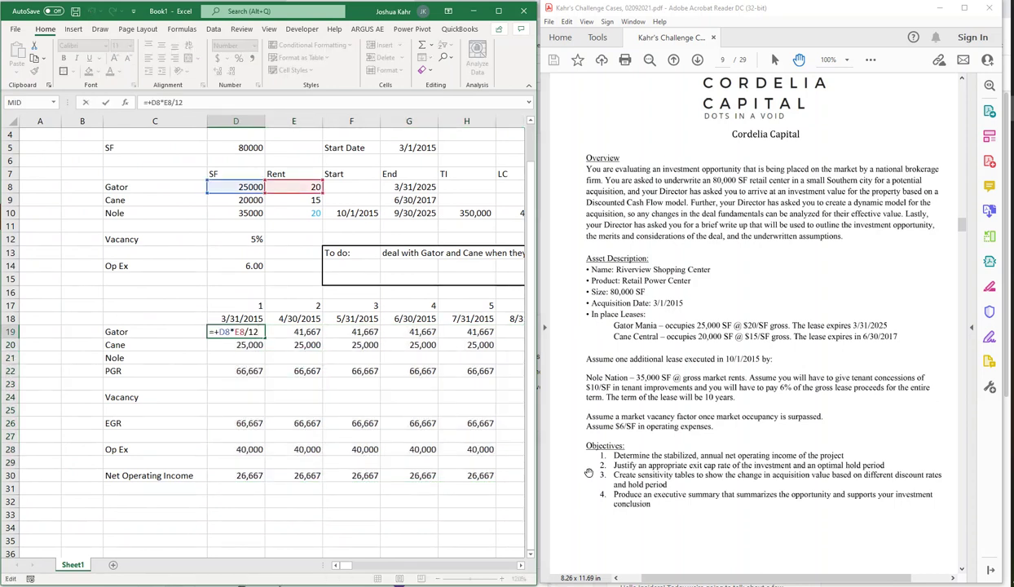
pyautogui.press('Return')
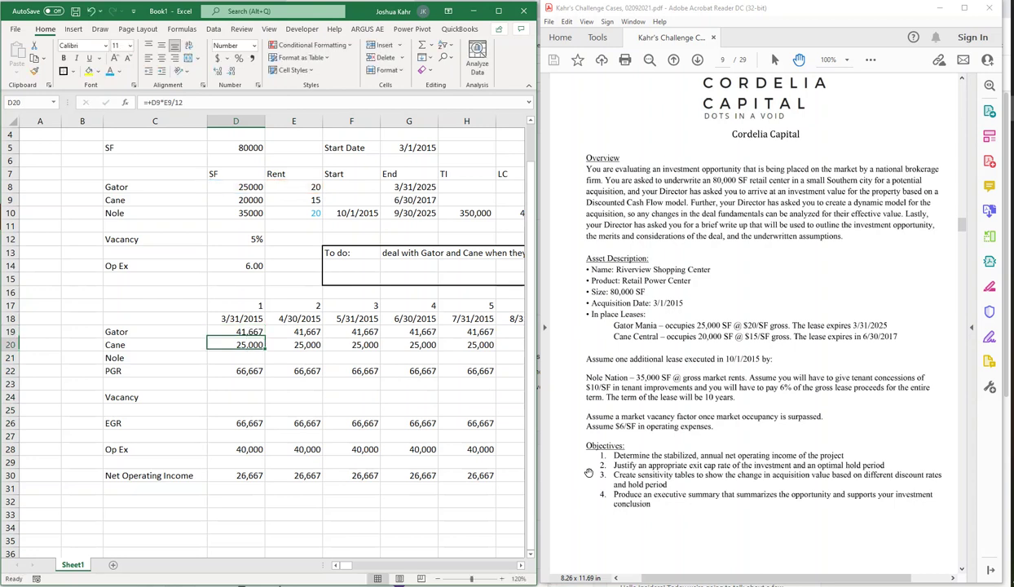
pyautogui.press('F2')
pyautogui.press('Return')
pyautogui.press('Right')
pyautogui.press('Right')
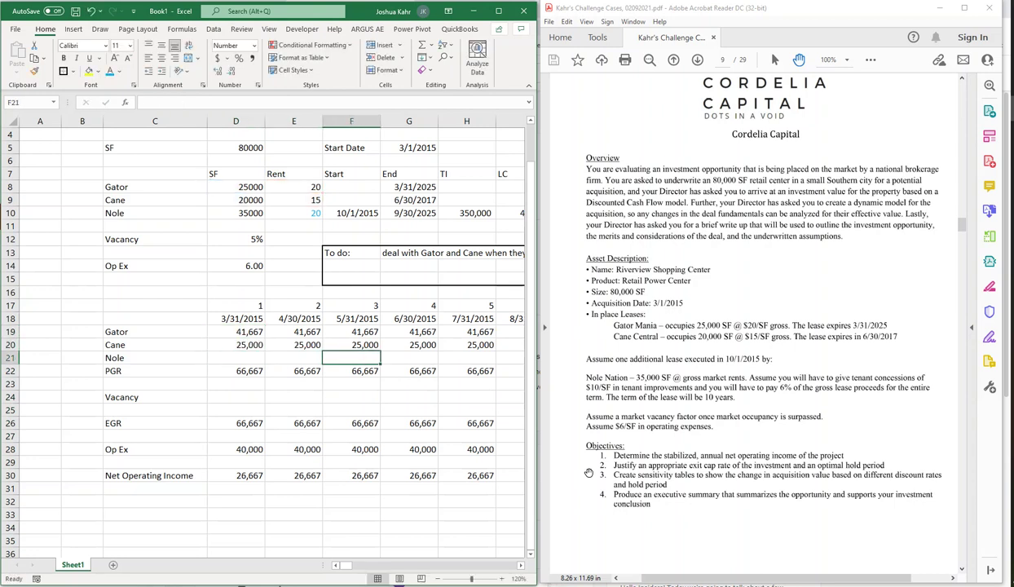
pyautogui.hotkey('shift', 'Right')
pyautogui.hotkey('ctrl', 'Right')
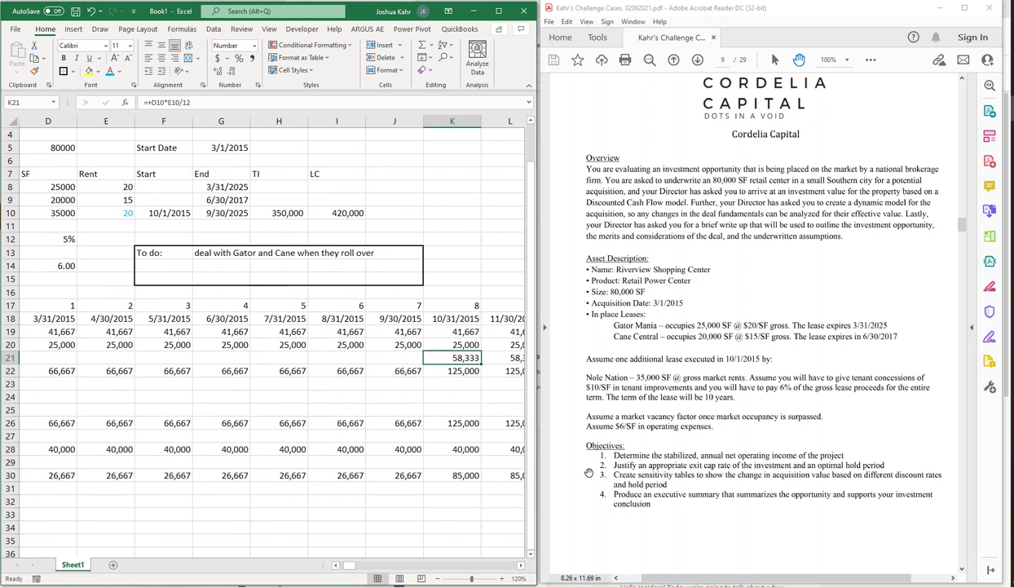
pyautogui.press('F2')
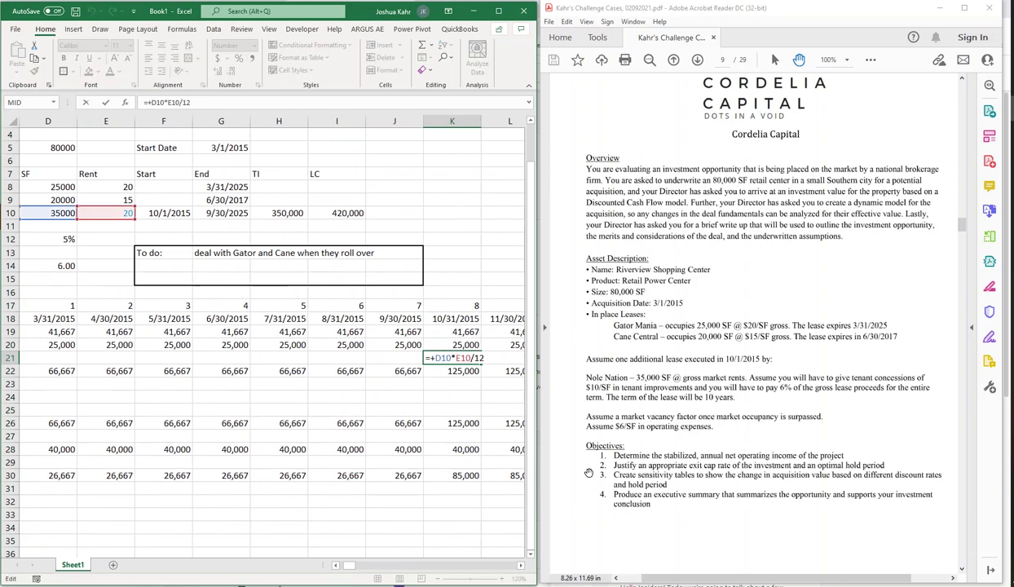
pyautogui.press('Escape')
pyautogui.hotkey('ctrl', 'Left')
pyautogui.press('Down')
pyautogui.press('Down')
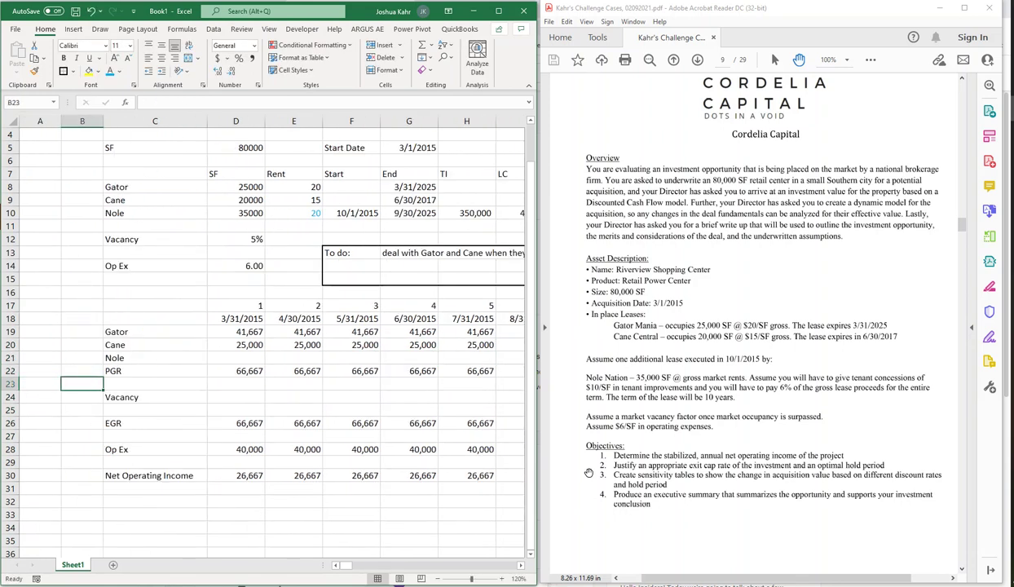
pyautogui.press('Right')
pyautogui.press('Up')
pyautogui.press('Down')
pyautogui.press('Down')
pyautogui.press('Down')
pyautogui.press('Down')
pyautogui.press('Down')
pyautogui.press('Down')
pyautogui.press('Down')
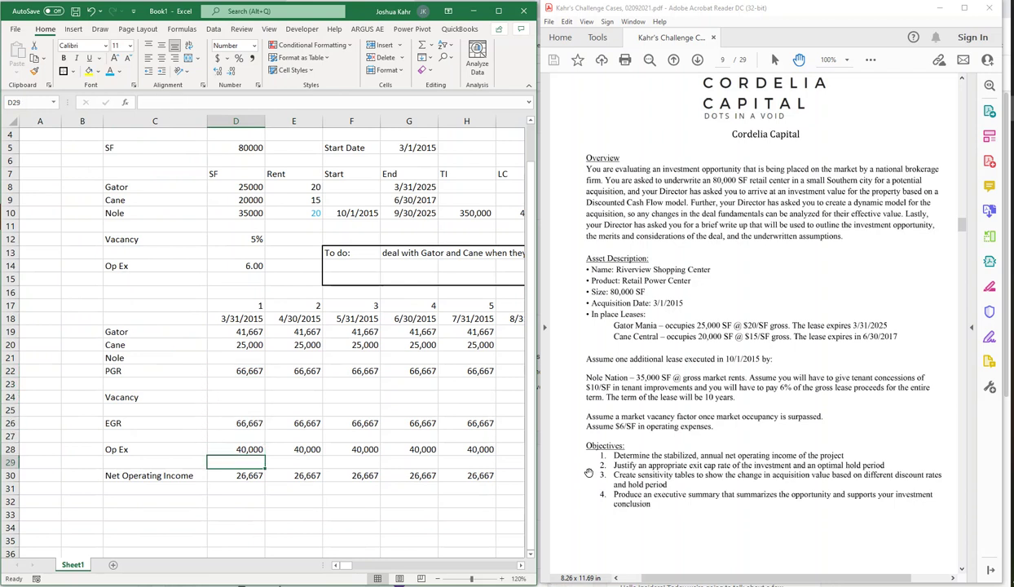
pyautogui.press('Up')
pyautogui.press('Up')
pyautogui.press('Up')
pyautogui.press('Down')
pyautogui.press('Down')
pyautogui.press('Down')
pyautogui.press('Down')
pyautogui.press('Down')
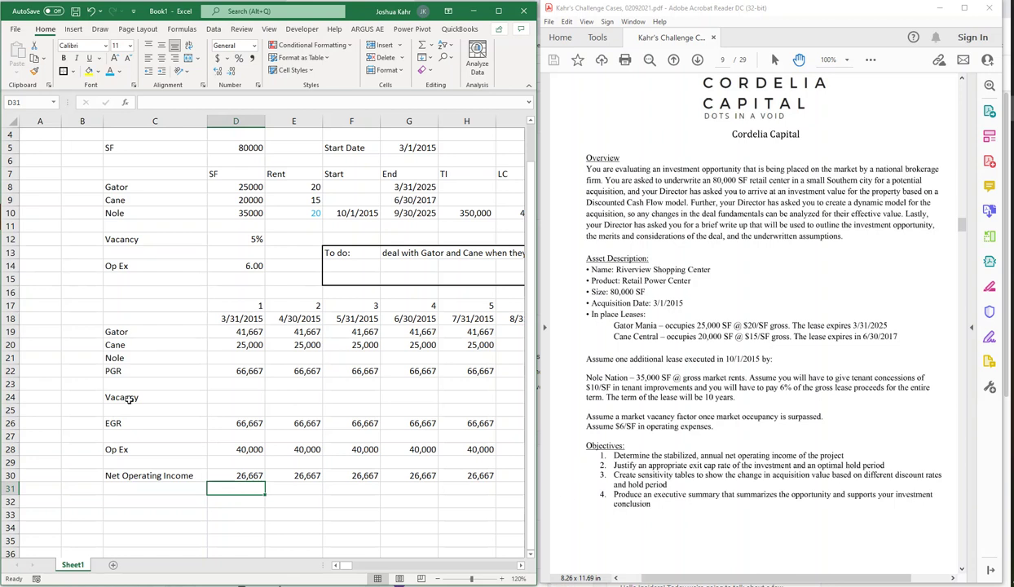
# - Insert four blank rows at row 23, between PGR and Vacancy
pyautogui.click(10, 410)
pyautogui.click(9, 384)
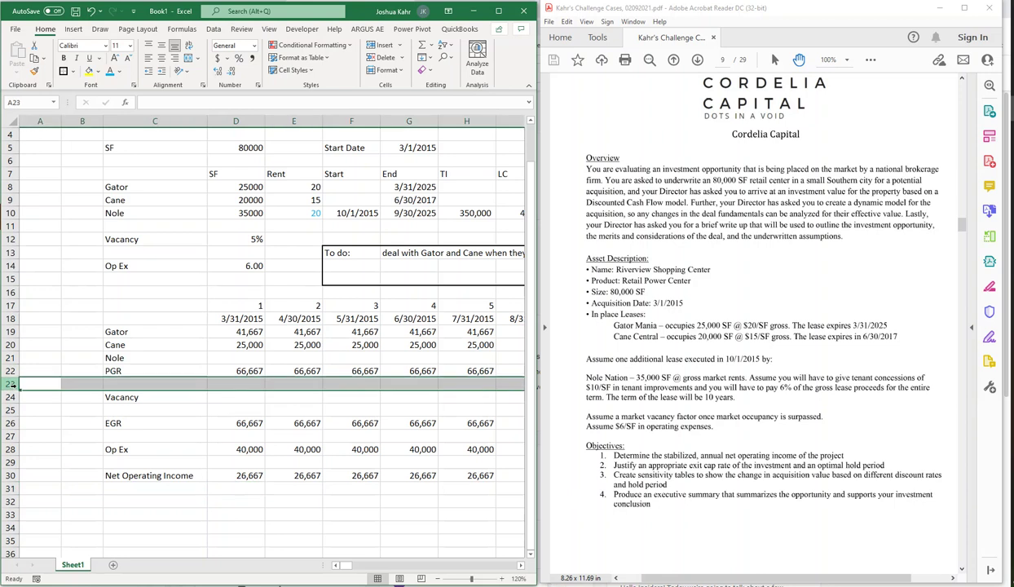
pyautogui.hotkey('ctrl', 'shift', '+')
pyautogui.hotkey('ctrl', 'shift', '+')
pyautogui.hotkey('ctrl', 'shift', '+')
pyautogui.hotkey('ctrl', 'shift', '+')
# - Enter a formula in D24 that returns Gator's square footage when its rent is positive: +IF(D19>0, $D$8, 0)
pyautogui.press('Down')
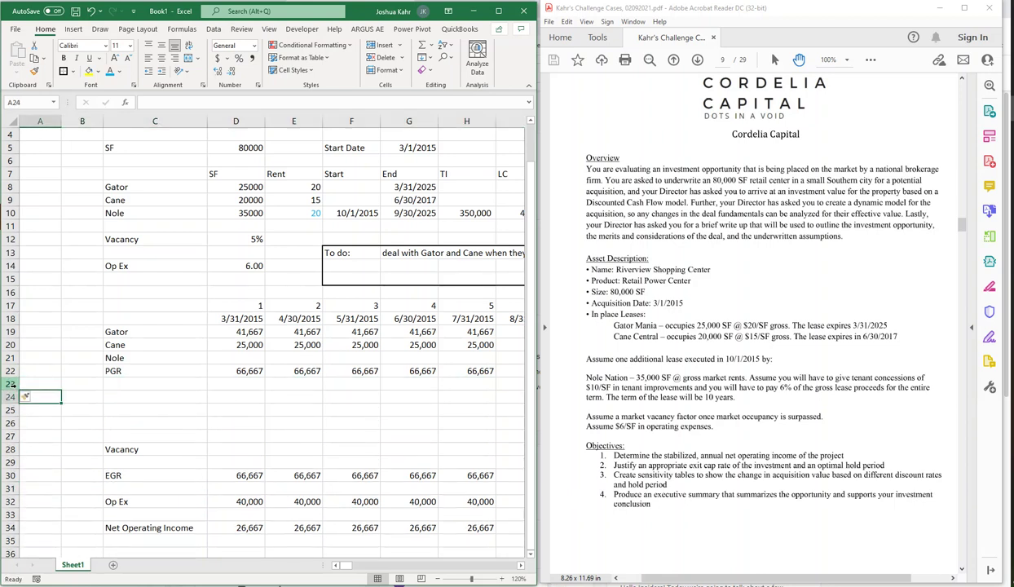
pyautogui.press('Right')
pyautogui.press('Right')
pyautogui.press('Right')
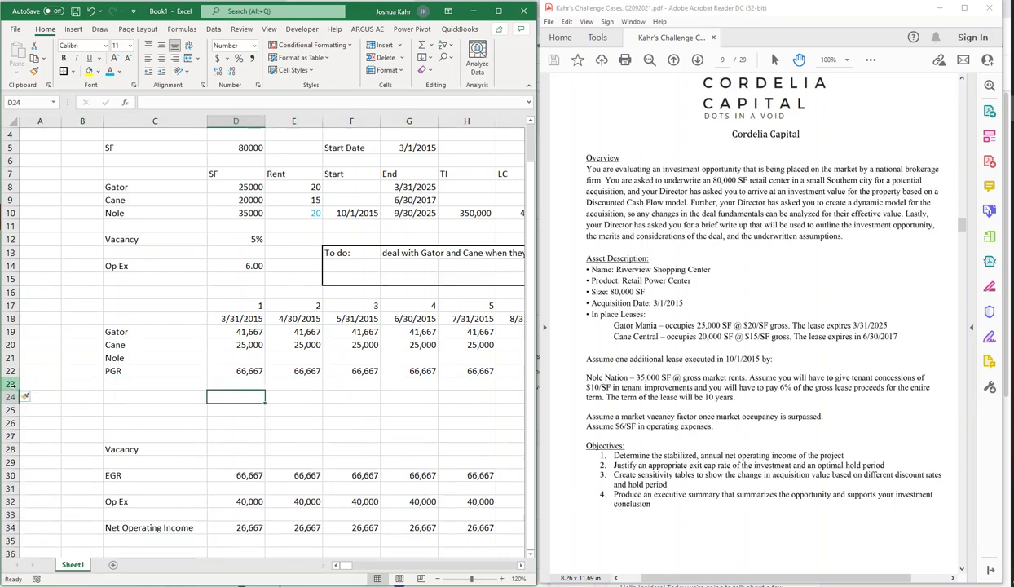
pyautogui.write('+if(')
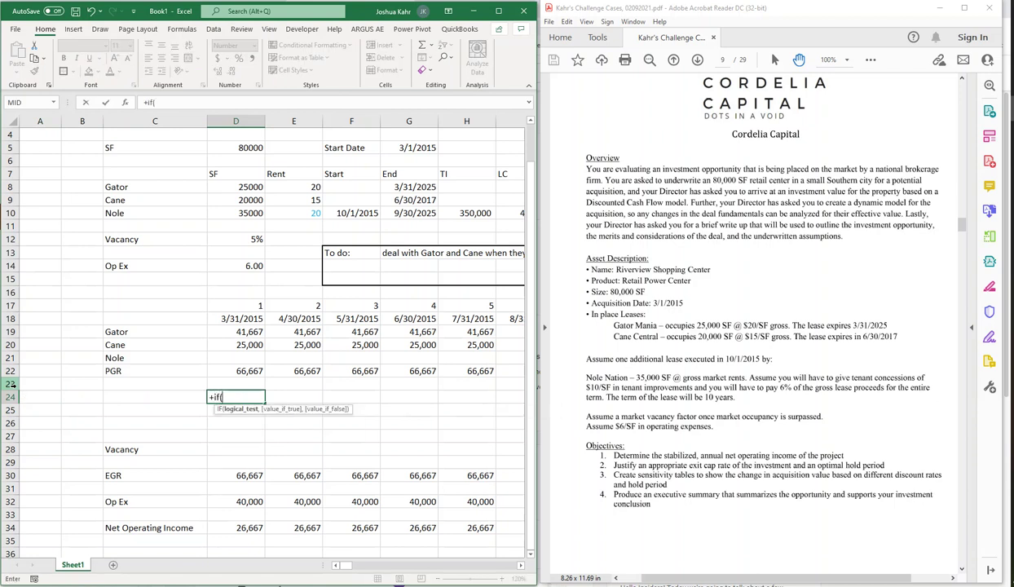
pyautogui.press('Up')
pyautogui.press('Up')
pyautogui.press('Up')
pyautogui.press('Up')
pyautogui.press('Up')
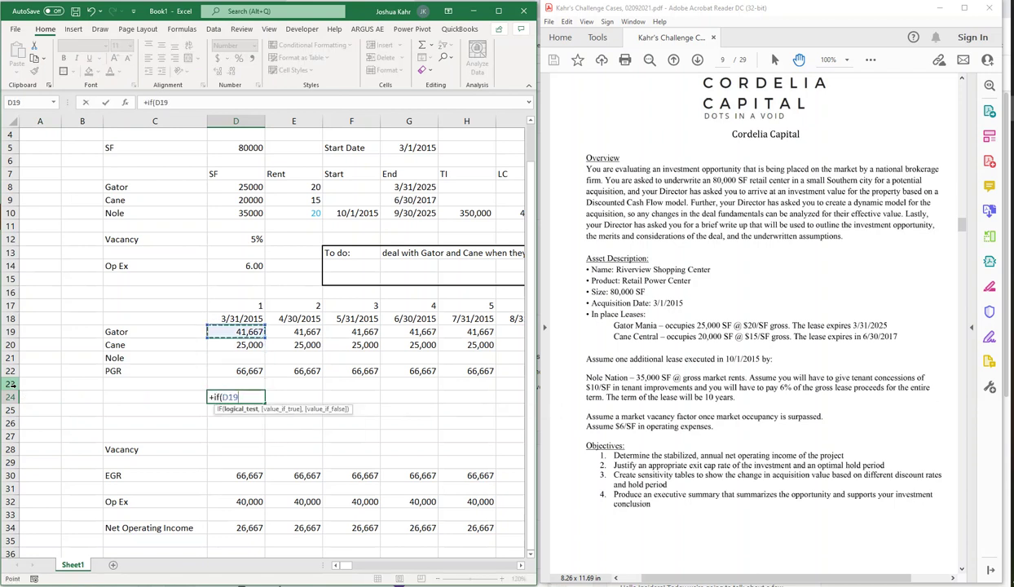
pyautogui.write('>0,')
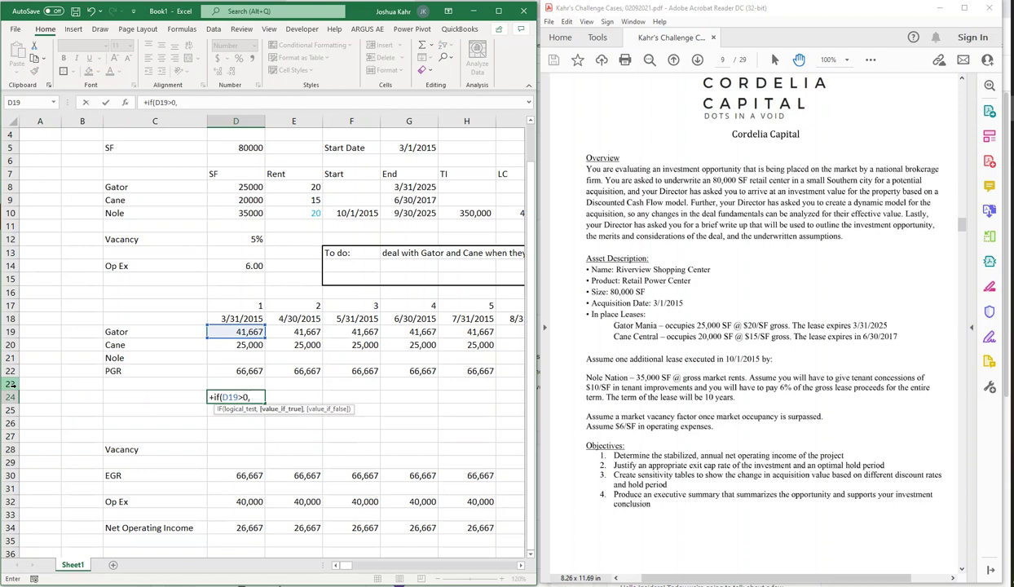
pyautogui.click(253, 187)
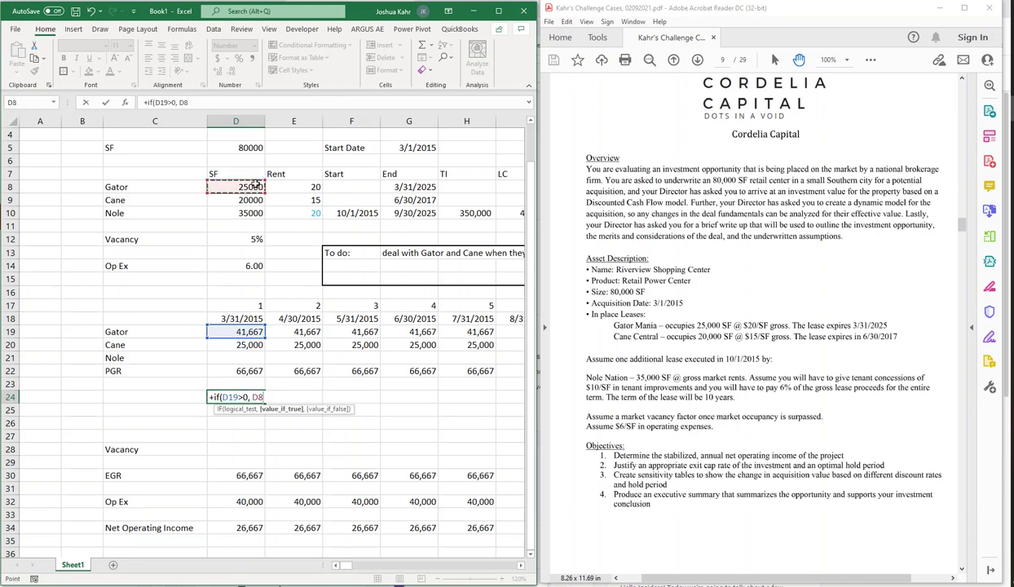
pyautogui.press('F4')
pyautogui.write(', 0')
pyautogui.press('Return')
pyautogui.press('Escape')
pyautogui.press('Up')
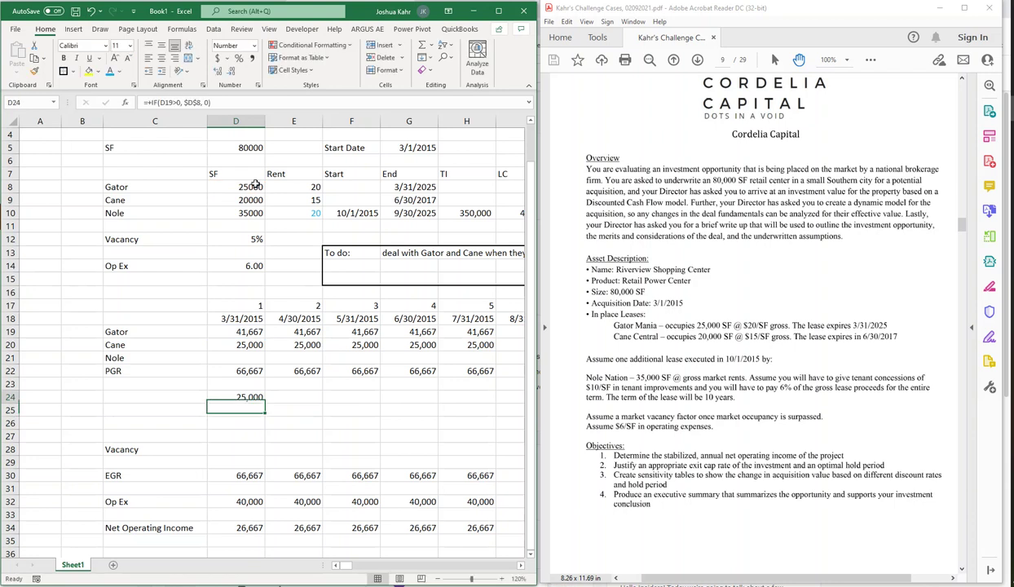
# - Copy Gator's square-footage formula from D24 into D25 and D26 for Cane and Nole
pyautogui.hotkey('ctrl', 'c')
pyautogui.press('Down')
pyautogui.hotkey('ctrl', 'v')
pyautogui.press('Down')
pyautogui.hotkey('ctrl', 'v')
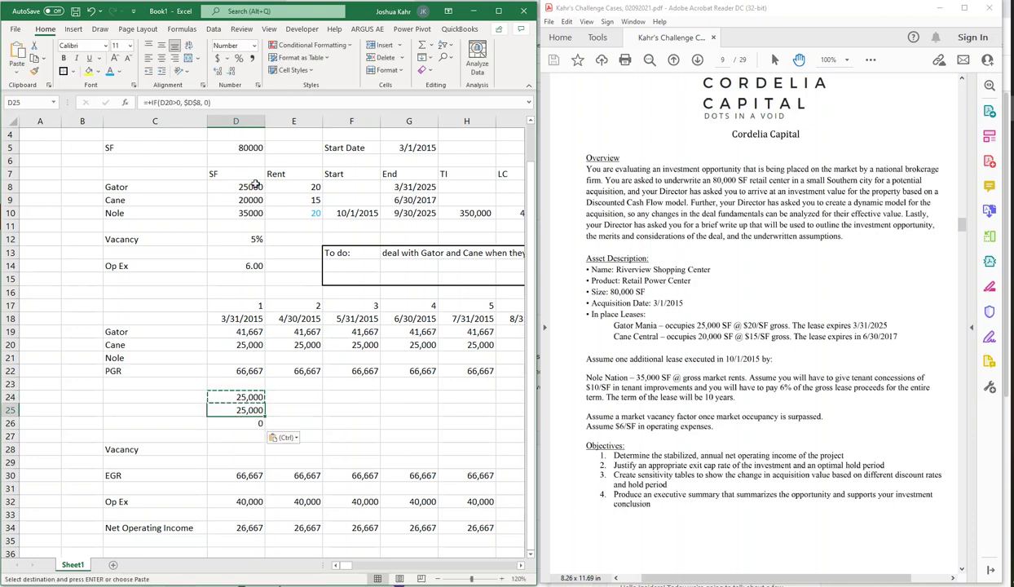
# - Change the formula in D25 to return Cane's square footage from $D$9 when its rent is positive
pyautogui.press('Up')
pyautogui.press('F2')
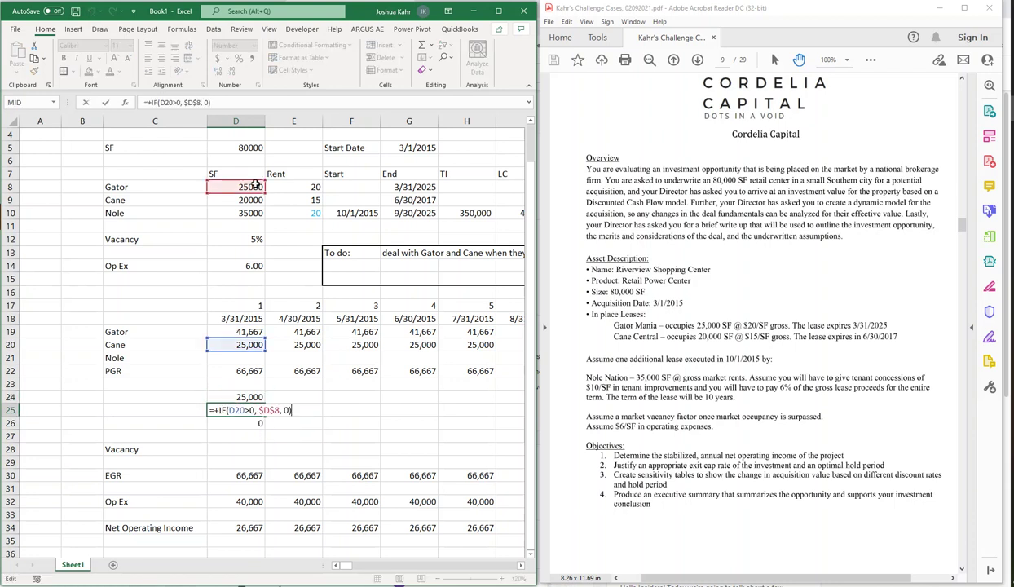
pyautogui.doubleClick(265, 410)
pyautogui.click(236, 198)
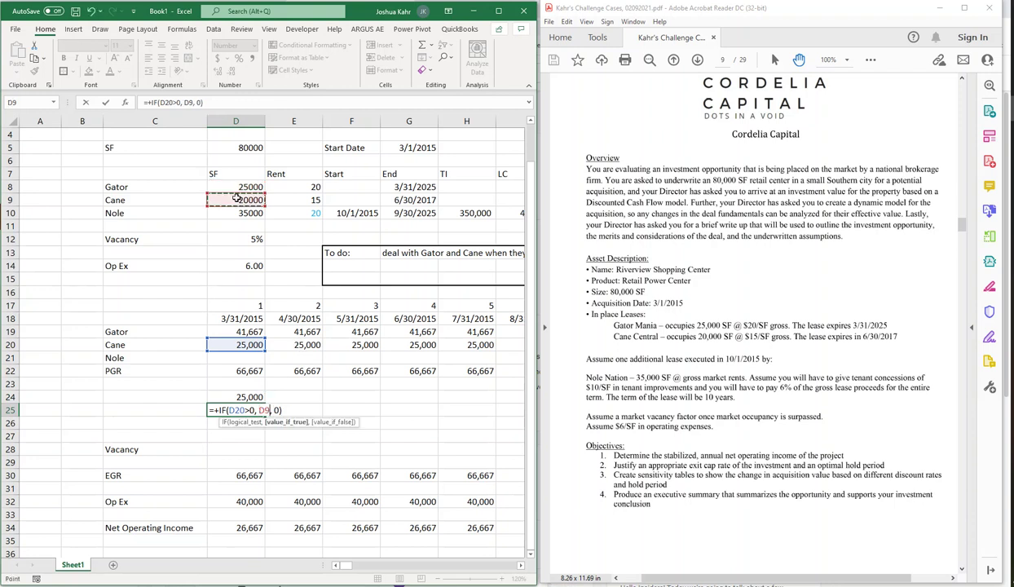
pyautogui.press('F4')
pyautogui.hotkey('ctrl', 'Return')
pyautogui.press('Return')
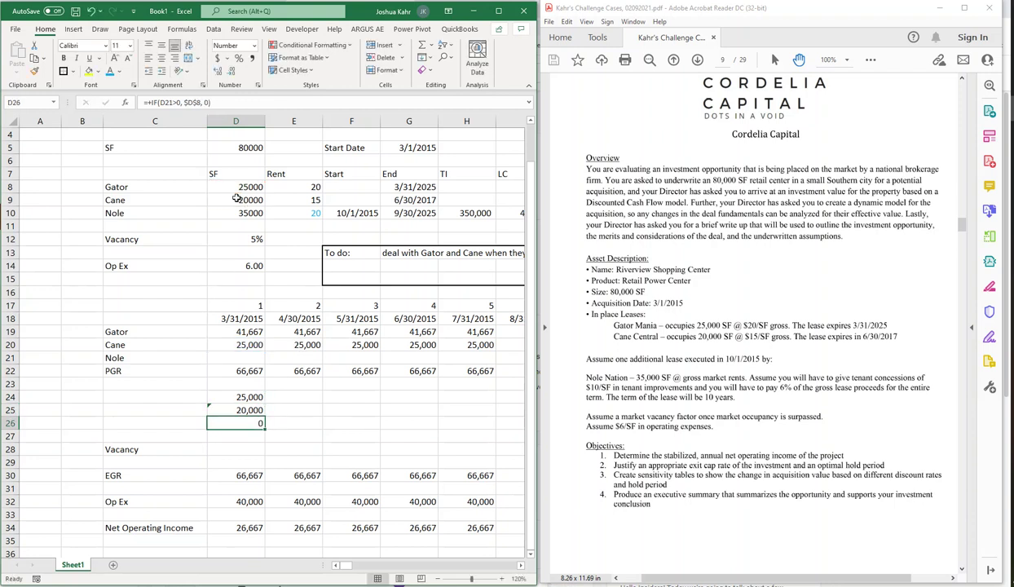
# - Change the formula in D26 to return Nole's square footage from $D$10 when its rent is positive
pyautogui.press('F2')
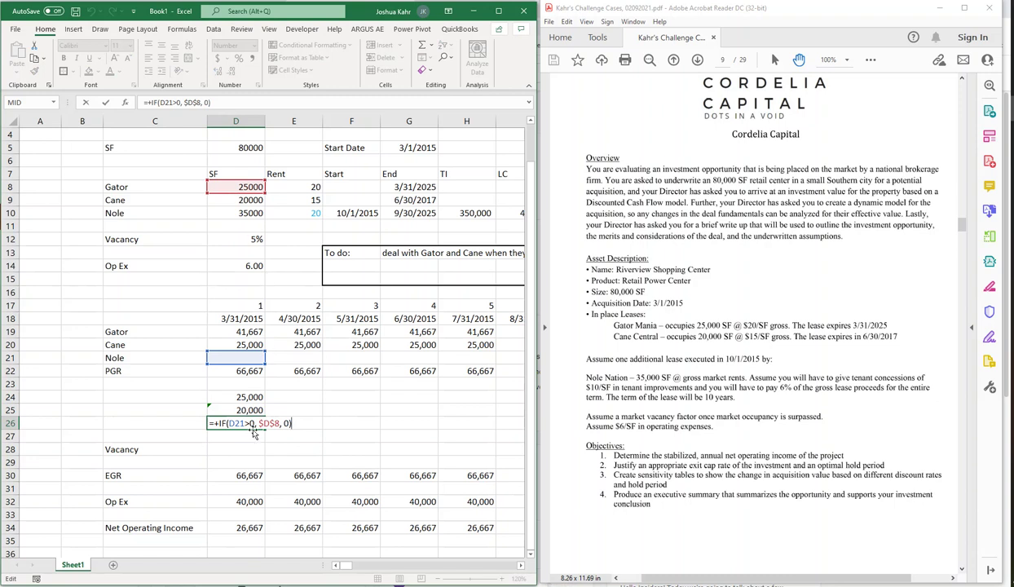
pyautogui.doubleClick(269, 423)
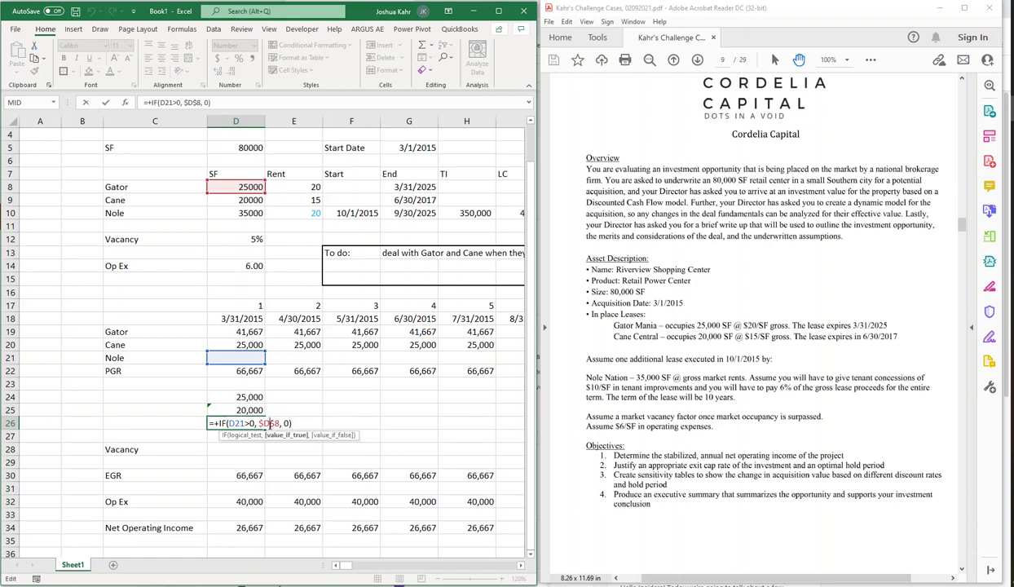
pyautogui.click(249, 212)
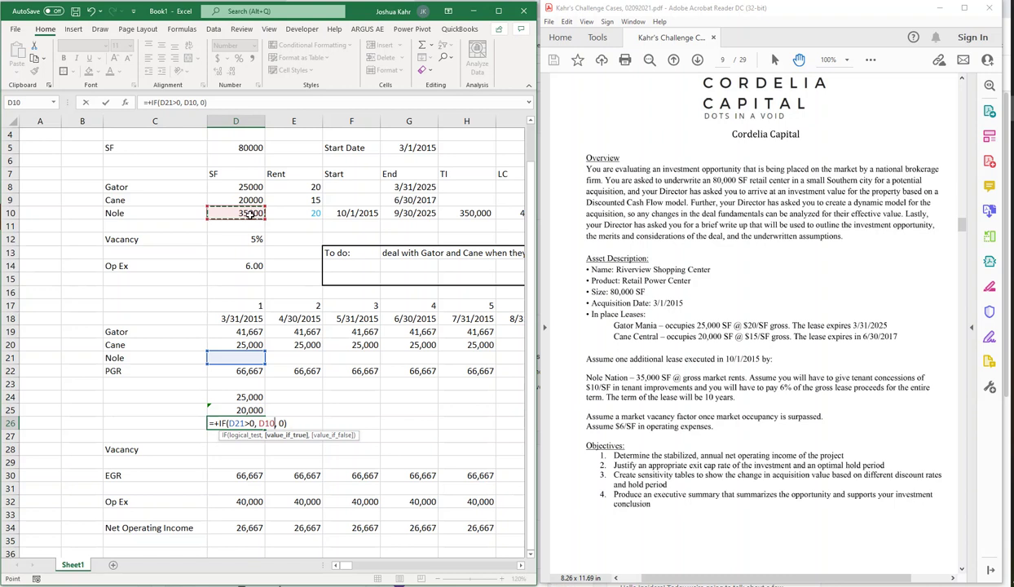
pyautogui.press('F4')
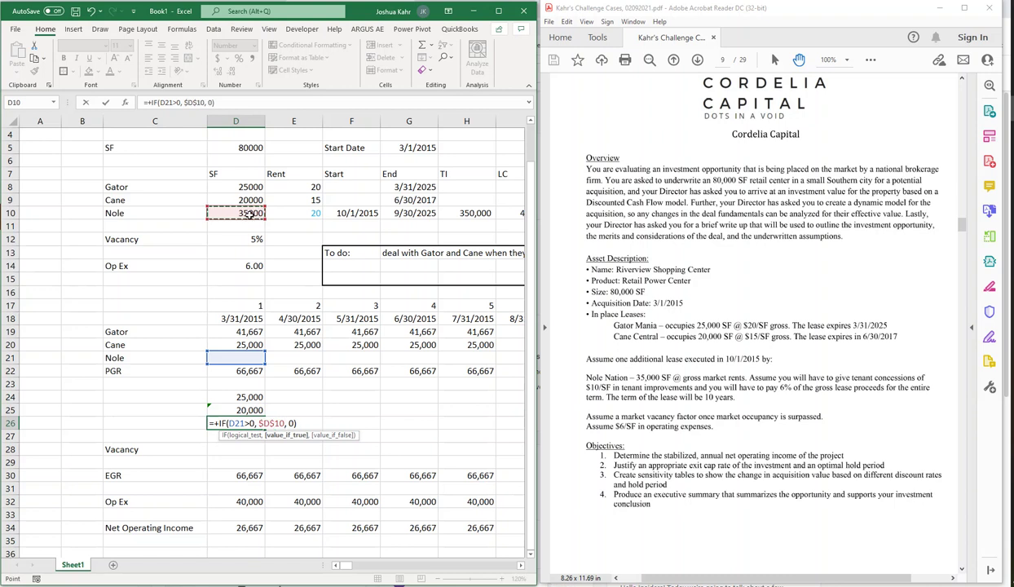
pyautogui.press('Return')
# - Copy the square-footage formulas in D24:D26 across all monthly columns through month 132 in column EE
pyautogui.press('Up')
pyautogui.press('Up')
pyautogui.press('Up')
pyautogui.hotkey('shift', 'Down')
pyautogui.hotkey('shift', 'Down')
pyautogui.hotkey('shift', 'Right')
pyautogui.hotkey('ctrl', 'c')
pyautogui.hotkey('shift', 'Right')
pyautogui.hotkey('shift', 'Right')
pyautogui.hotkey('shift', 'Right')
pyautogui.hotkey('shift', 'Right')
pyautogui.hotkey('shift', 'Right')
pyautogui.hotkey('shift', 'Right')
pyautogui.hotkey('shift', 'Right')
pyautogui.hotkey('shift', 'Right')
pyautogui.hotkey('shift', 'Right')
pyautogui.hotkey('shift', 'Right')
pyautogui.hotkey('shift', 'Right')
pyautogui.hotkey('shift', 'Right')
pyautogui.hotkey('shift', 'Right')
pyautogui.hotkey('shift', 'Right')
pyautogui.hotkey('shift', 'Right')
pyautogui.hotkey('shift', 'Right')
pyautogui.hotkey('shift', 'Right')
pyautogui.hotkey('shift', 'Right')
pyautogui.hotkey('shift', 'Right')
pyautogui.hotkey('shift', 'Right')
pyautogui.hotkey('shift', 'Right')
pyautogui.hotkey('shift', 'Right')
pyautogui.hotkey('shift', 'Right')
pyautogui.hotkey('shift', 'Right')
pyautogui.hotkey('shift', 'Right')
pyautogui.hotkey('shift', 'Right')
pyautogui.hotkey('shift', 'Right')
pyautogui.hotkey('shift', 'Right')
pyautogui.hotkey('shift', 'Right')
pyautogui.hotkey('shift', 'Right')
pyautogui.hotkey('shift', 'Right')
pyautogui.hotkey('shift', 'Right')
pyautogui.hotkey('shift', 'Right')
pyautogui.hotkey('shift', 'Right')
pyautogui.hotkey('shift', 'Right')
pyautogui.hotkey('shift', 'Right')
pyautogui.hotkey('shift', 'Right')
pyautogui.hotkey('shift', 'Right')
pyautogui.hotkey('shift', 'Right')
pyautogui.hotkey('shift', 'Right')
pyautogui.hotkey('shift', 'Right')
pyautogui.hotkey('shift', 'Right')
pyautogui.hotkey('shift', 'Right')
pyautogui.hotkey('shift', 'Right')
pyautogui.hotkey('shift', 'Right')
pyautogui.hotkey('shift', 'Right')
pyautogui.hotkey('shift', 'Right')
pyautogui.hotkey('shift', 'Right')
pyautogui.hotkey('shift', 'Right')
pyautogui.hotkey('shift', 'Right')
pyautogui.hotkey('shift', 'Right')
pyautogui.hotkey('shift', 'Right')
pyautogui.hotkey('shift', 'Right')
pyautogui.hotkey('shift', 'Right')
pyautogui.hotkey('shift', 'Right')
pyautogui.hotkey('shift', 'Right')
pyautogui.hotkey('shift', 'Right')
pyautogui.hotkey('shift', 'Right')
pyautogui.hotkey('shift', 'Right')
pyautogui.hotkey('shift', 'Right')
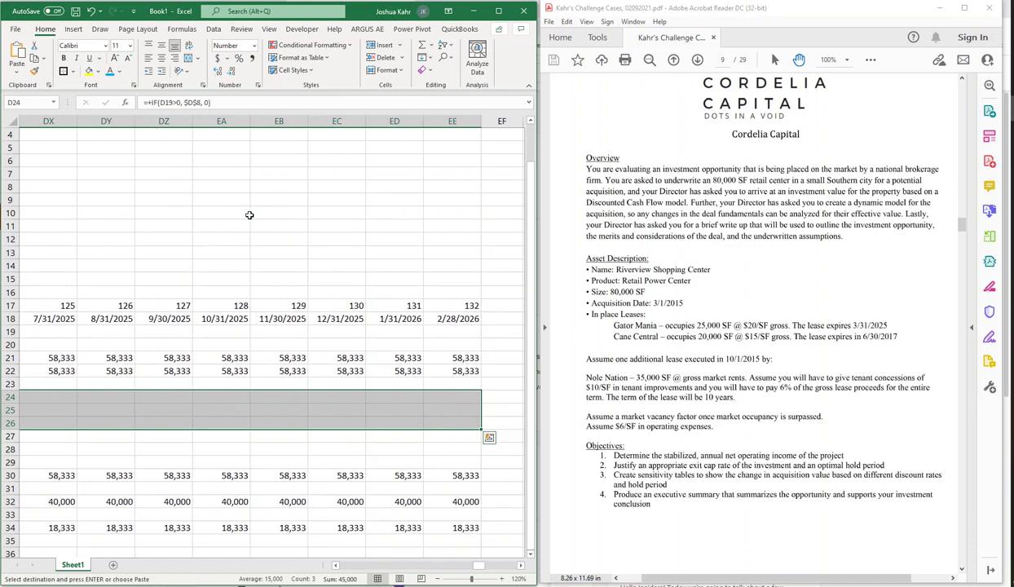
pyautogui.hotkey('ctrl', 'BackSpace')
pyautogui.press('Left')
pyautogui.press('Left')
pyautogui.press('Down')
pyautogui.press('Down')
pyautogui.press('Down')
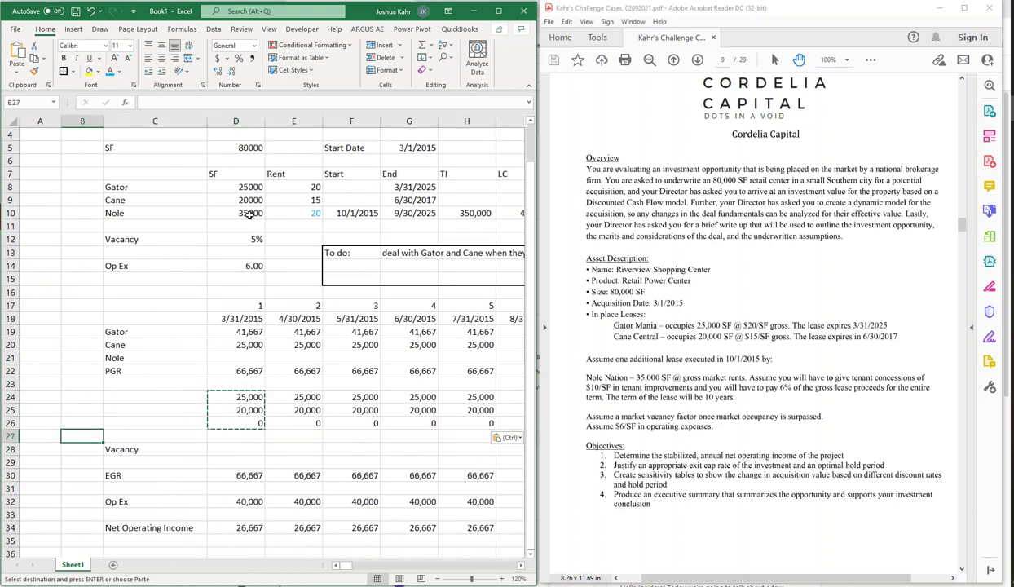
pyautogui.press('Right')
pyautogui.press('Right')
pyautogui.press('Left')
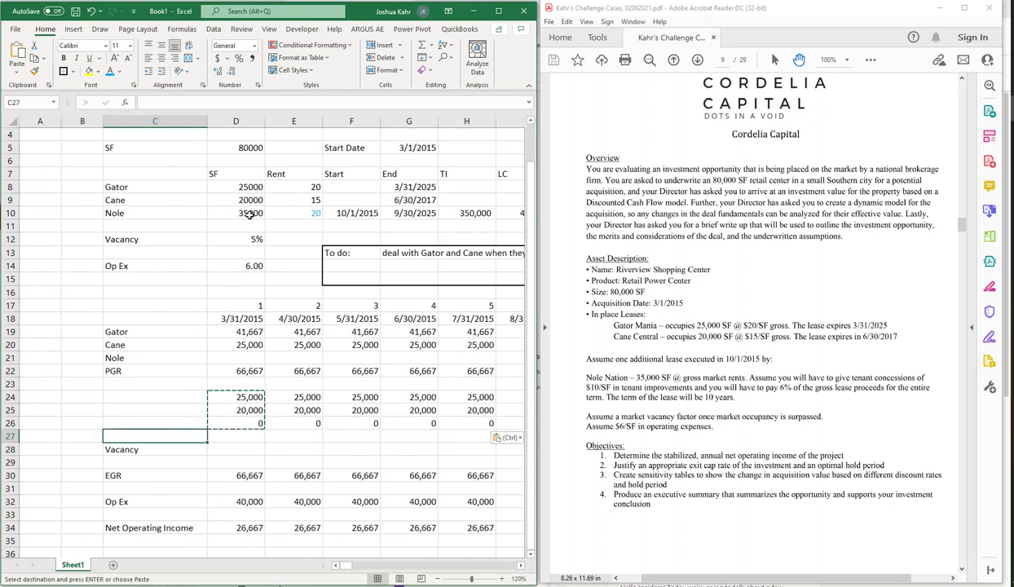
# - Insert one blank row at row 27, above Vacancy
pyautogui.click(14, 437)
pyautogui.hotkey('ctrl', 'shift', '+')
pyautogui.press('Right')
pyautogui.press('Right')
pyautogui.press('Right')
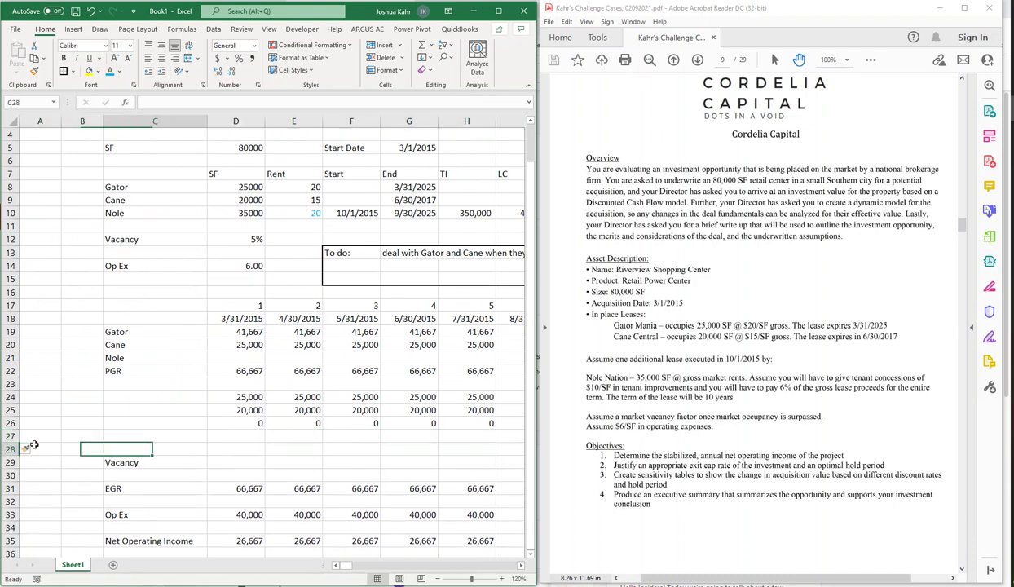
# - Enter the occupancy formula +SUM(D24:D26)/D5 in D27 and format it as a percentage
pyautogui.press('Down')
pyautogui.press('Up')
pyautogui.write('+sum(')
pyautogui.press('Up')
pyautogui.hotkey('shift', 'Up')
pyautogui.hotkey('shift', 'Up')
pyautogui.write(')/')
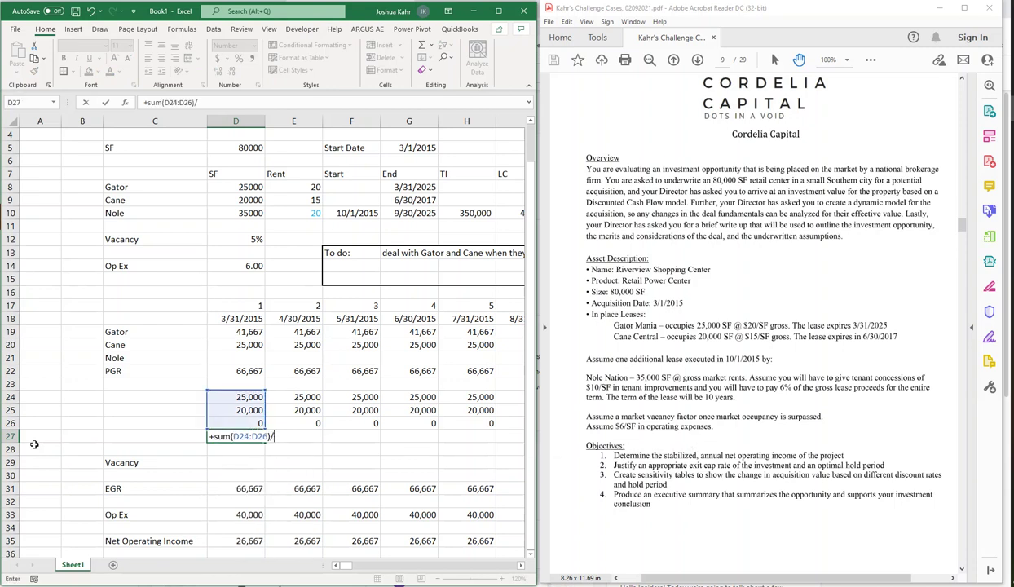
pyautogui.click(253, 147)
pyautogui.hotkey('ctrl', 'Return')
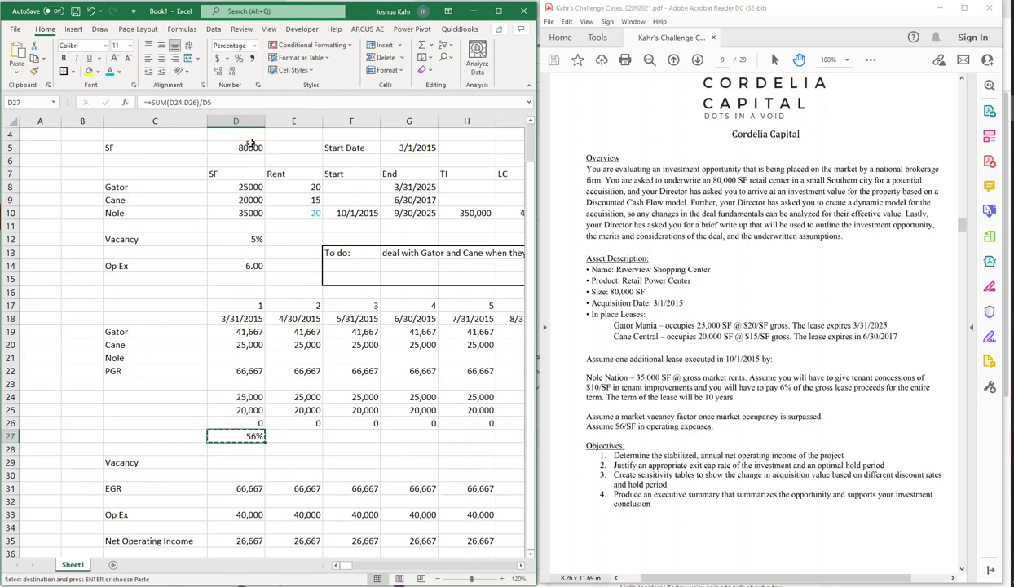
# - Try to copy the occupancy formula in D27 across all monthly columns through month 132 in column EE
pyautogui.hotkey('ctrl', 'c')
pyautogui.hotkey('shift', 'Right')
pyautogui.hotkey('shift', 'Right')
pyautogui.hotkey('shift', 'Right')
pyautogui.hotkey('shift', 'Right')
pyautogui.hotkey('shift', 'Right')
pyautogui.hotkey('shift', 'Right')
pyautogui.hotkey('shift', 'Right')
pyautogui.hotkey('shift', 'Right')
pyautogui.hotkey('shift', 'Right')
pyautogui.hotkey('shift', 'Right')
pyautogui.hotkey('shift', 'Right')
pyautogui.hotkey('shift', 'Right')
pyautogui.hotkey('shift', 'Right')
pyautogui.hotkey('shift', 'Right')
pyautogui.hotkey('shift', 'Right')
pyautogui.hotkey('shift', 'Right')
pyautogui.hotkey('shift', 'Right')
pyautogui.hotkey('shift', 'Right')
pyautogui.hotkey('shift', 'Right')
pyautogui.hotkey('shift', 'Right')
pyautogui.hotkey('shift', 'Right')
pyautogui.hotkey('shift', 'Right')
pyautogui.hotkey('shift', 'Right')
pyautogui.hotkey('shift', 'Right')
pyautogui.hotkey('shift', 'Right')
pyautogui.hotkey('shift', 'Right')
pyautogui.hotkey('shift', 'Right')
pyautogui.hotkey('shift', 'Right')
pyautogui.hotkey('shift', 'Right')
pyautogui.hotkey('shift', 'Right')
pyautogui.hotkey('shift', 'Right')
pyautogui.hotkey('shift', 'Right')
pyautogui.hotkey('shift', 'Right')
pyautogui.hotkey('shift', 'Right')
pyautogui.hotkey('shift', 'Right')
pyautogui.hotkey('shift', 'Right')
pyautogui.hotkey('shift', 'Right')
pyautogui.hotkey('shift', 'Right')
pyautogui.hotkey('shift', 'Right')
pyautogui.hotkey('shift', 'Right')
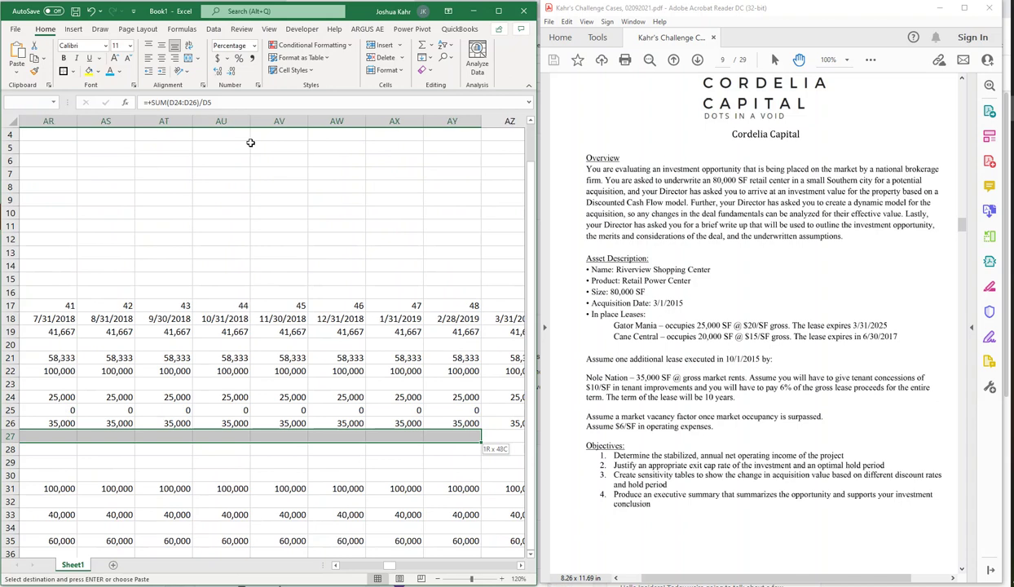
pyautogui.hotkey('shift', 'Right')
pyautogui.hotkey('shift', 'Right')
pyautogui.hotkey('shift', 'Right')
pyautogui.hotkey('shift', 'Right')
pyautogui.hotkey('shift', 'Right')
pyautogui.hotkey('shift', 'Right')
pyautogui.hotkey('shift', 'Right')
pyautogui.hotkey('shift', 'Right')
pyautogui.hotkey('shift', 'Right')
pyautogui.hotkey('shift', 'Right')
pyautogui.hotkey('shift', 'Right')
pyautogui.hotkey('shift', 'Right')
pyautogui.hotkey('shift', 'Right')
pyautogui.hotkey('shift', 'Right')
pyautogui.hotkey('shift', 'Right')
pyautogui.hotkey('shift', 'Right')
pyautogui.hotkey('shift', 'Right')
pyautogui.hotkey('shift', 'Right')
pyautogui.hotkey('shift', 'Right')
pyautogui.hotkey('shift', 'Right')
pyautogui.hotkey('ctrl', 'v')
# - Make the total square footage reference in D27's occupancy formula absolute as $D$5
pyautogui.press('Left')
pyautogui.press('F2')
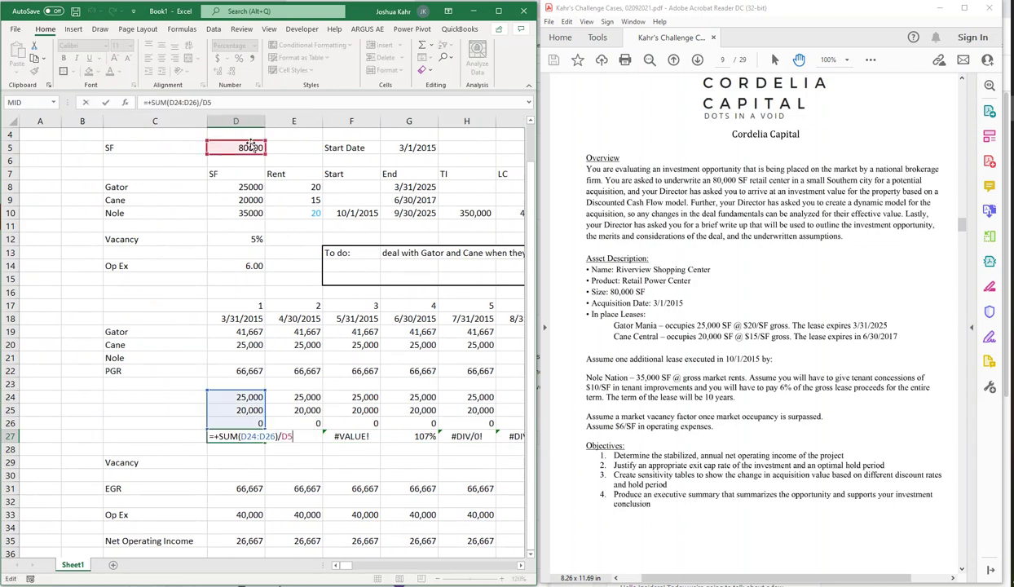
pyautogui.press('Return')
pyautogui.press('Up')
# - Copy the corrected occupancy formula from D27 across row 27 through month 132 in column EE
pyautogui.hotkey('ctrl', 'c')
pyautogui.hotkey('ctrl', 'shift', 'Right')
pyautogui.hotkey('ctrl', 'v')
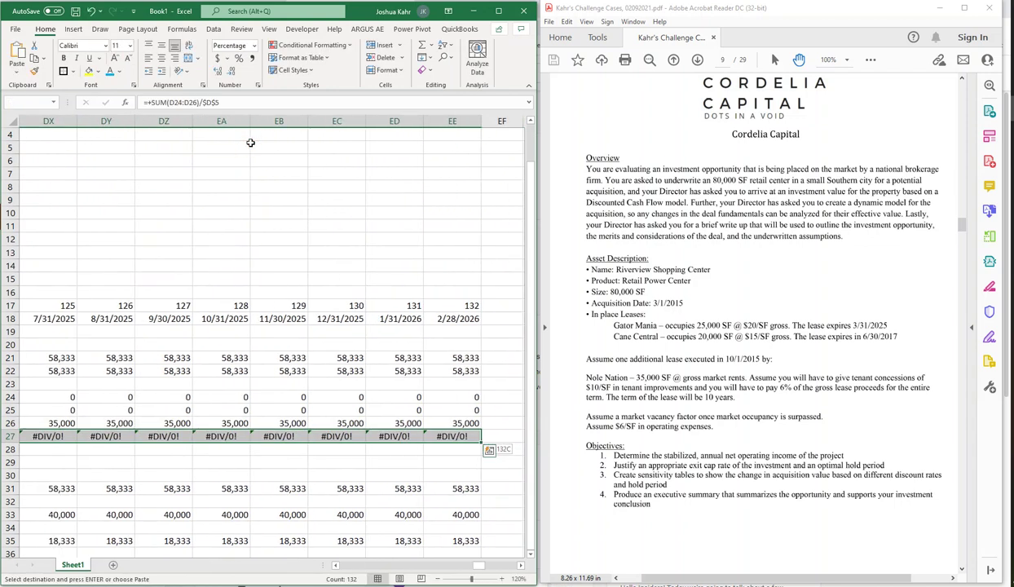
# - Examine the monthly occupancy percentages in row 27 around lease starts and expirations, through the final months
pyautogui.press('Right')
pyautogui.press('Right')
pyautogui.press('Right')
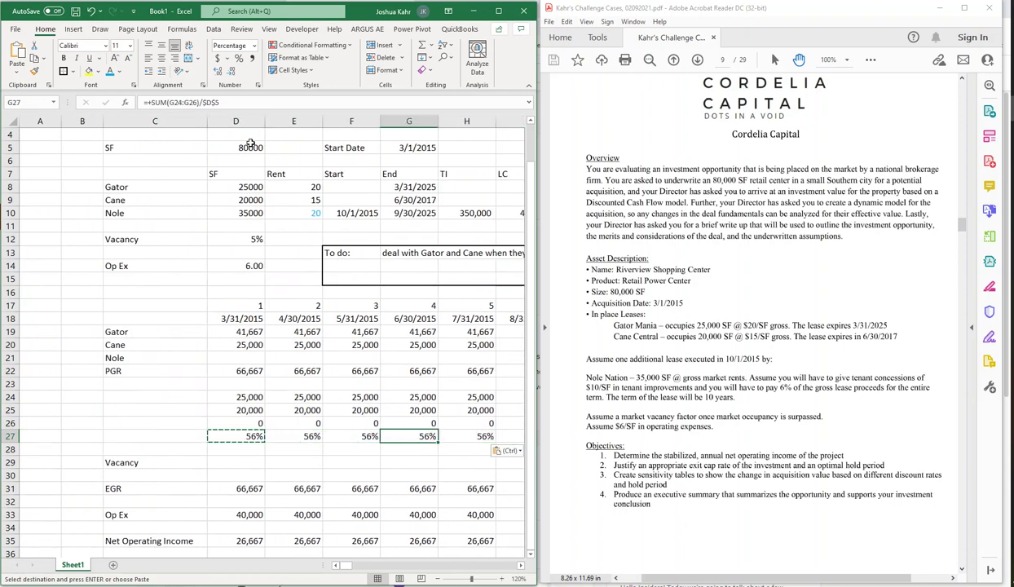
pyautogui.press('Right')
pyautogui.press('Right')
pyautogui.press('Right')
pyautogui.press('Right')
pyautogui.press('Right')
pyautogui.press('Right')
pyautogui.press('Right')
pyautogui.press('Right')
pyautogui.press('Right')
pyautogui.press('Right')
pyautogui.press('Right')
pyautogui.press('Right')
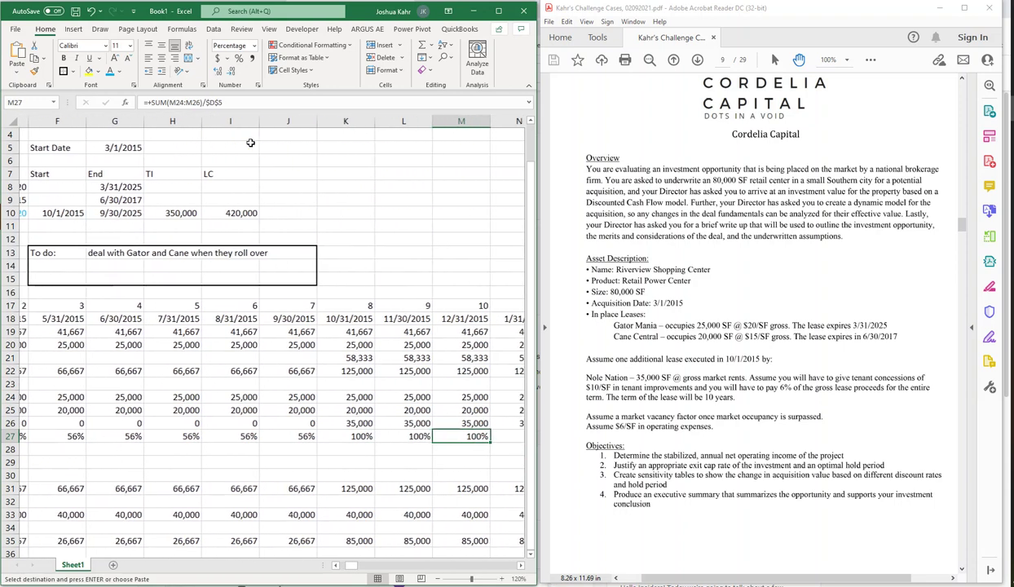
pyautogui.press('Right')
pyautogui.press('Right')
pyautogui.press('Right')
pyautogui.press('Right')
pyautogui.press('Right')
pyautogui.press('Right')
pyautogui.press('Right')
pyautogui.press('Right')
pyautogui.press('Right')
pyautogui.press('Right')
pyautogui.press('Right')
pyautogui.press('Right')
pyautogui.press('Right')
pyautogui.press('Right')
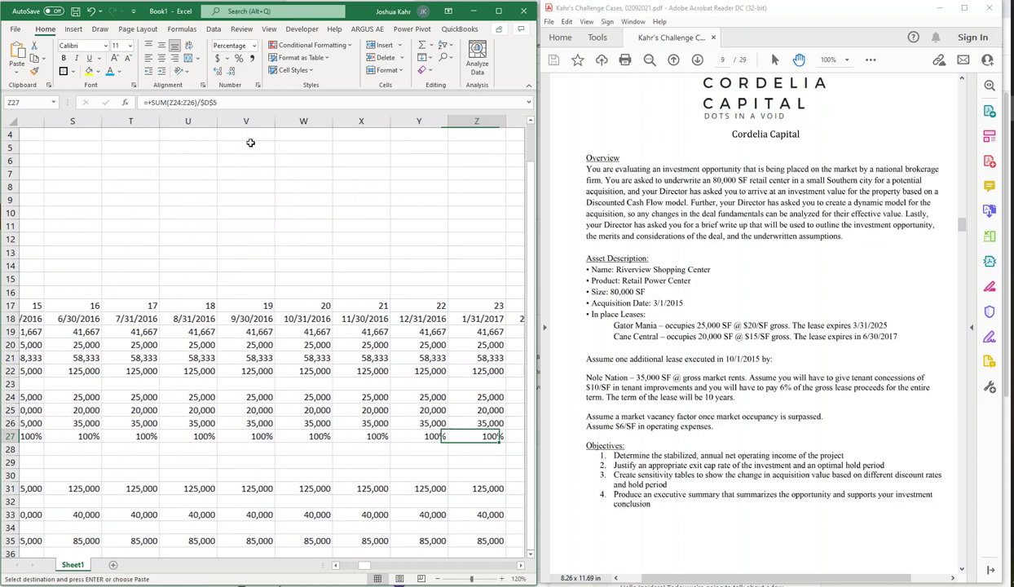
pyautogui.press('Right')
pyautogui.press('Right')
pyautogui.press('Right')
pyautogui.press('Right')
pyautogui.press('Right')
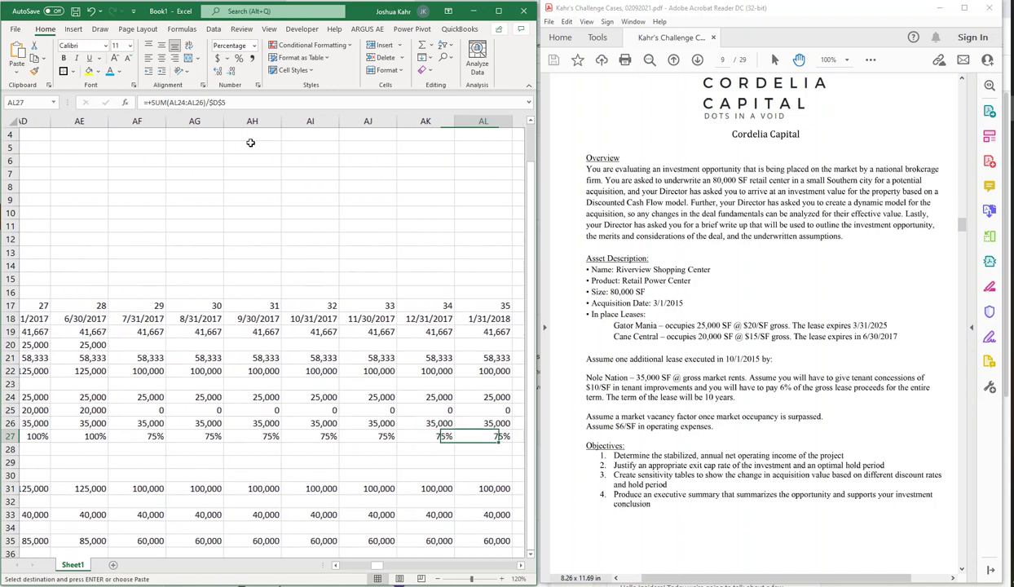
pyautogui.press('Right')
pyautogui.press('Right')
pyautogui.press('Right')
pyautogui.press('Right')
pyautogui.press('Right')
pyautogui.press('Right')
pyautogui.press('Right')
pyautogui.press('Right')
pyautogui.press('Right')
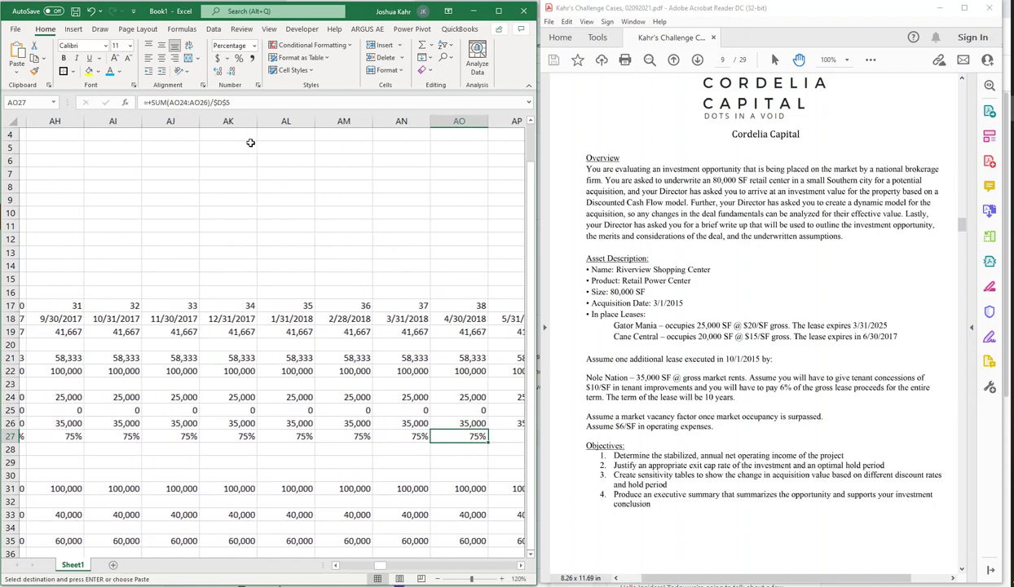
pyautogui.press('Right')
pyautogui.press('Right')
pyautogui.press('Right')
pyautogui.press('Right')
pyautogui.press('Right')
pyautogui.press('Right')
pyautogui.press('Right')
pyautogui.press('Right')
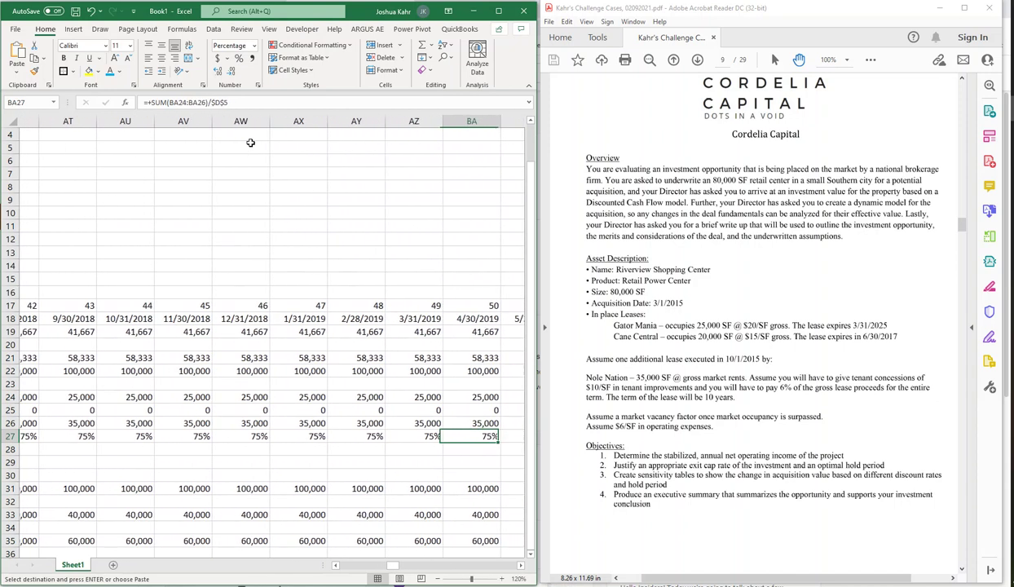
pyautogui.hotkey('ctrl', 'Right')
pyautogui.press('Left')
pyautogui.press('Left')
pyautogui.press('Left')
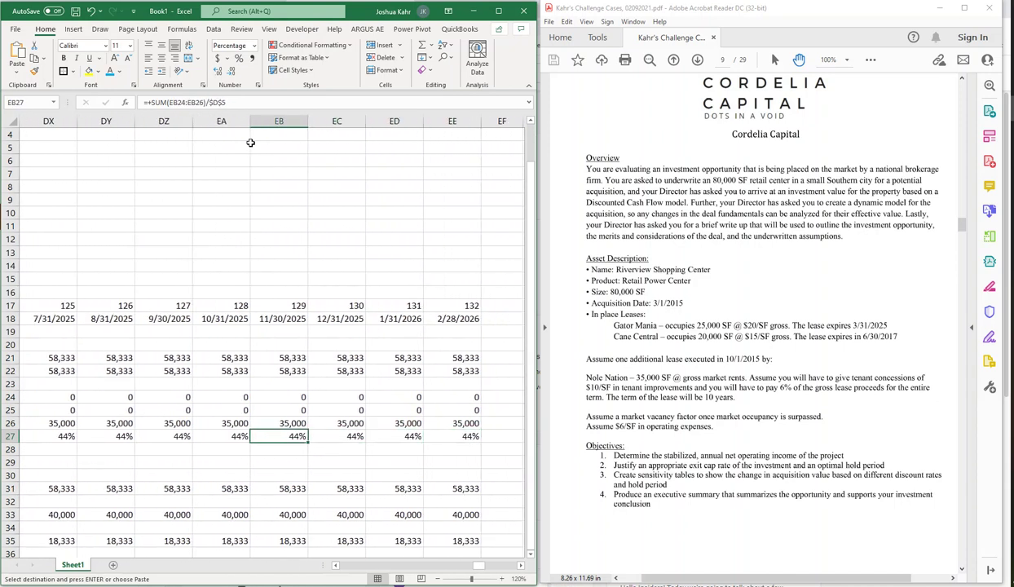
# - Label row 27 as Occupancy in C27
pyautogui.press('Home')
pyautogui.press('Right')
pyautogui.press('Right')
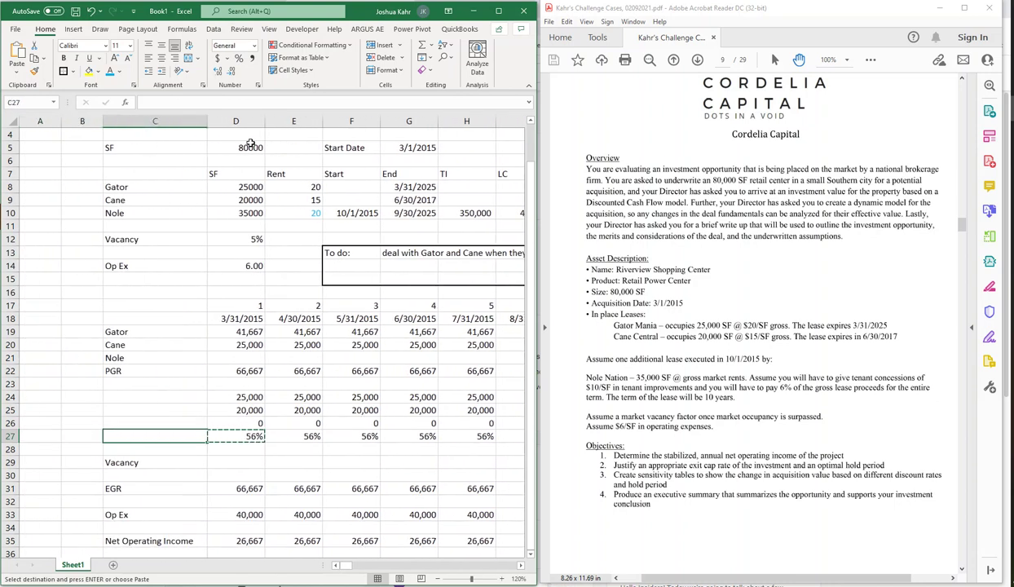
pyautogui.write('Occui')
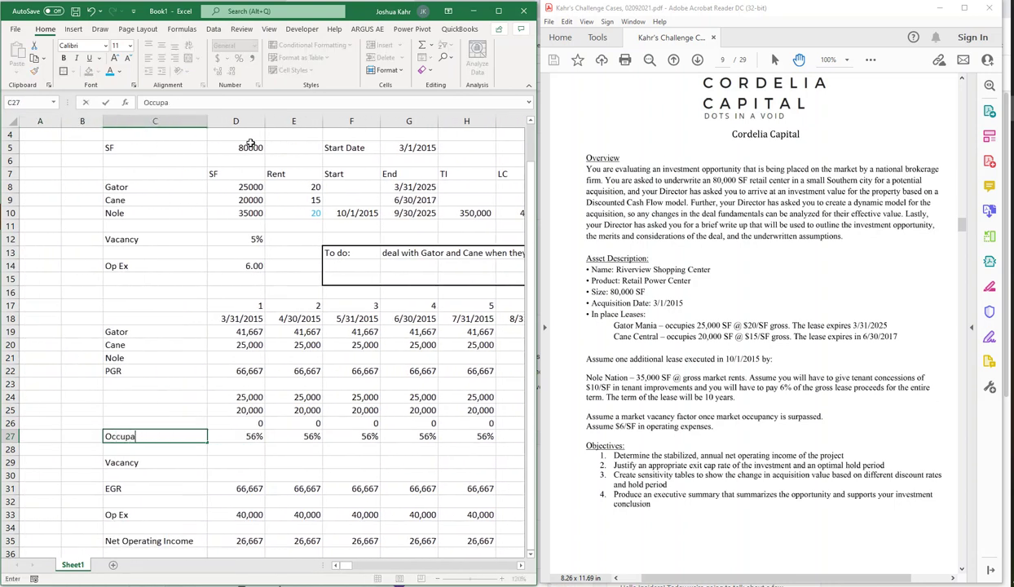
pyautogui.press('Return')
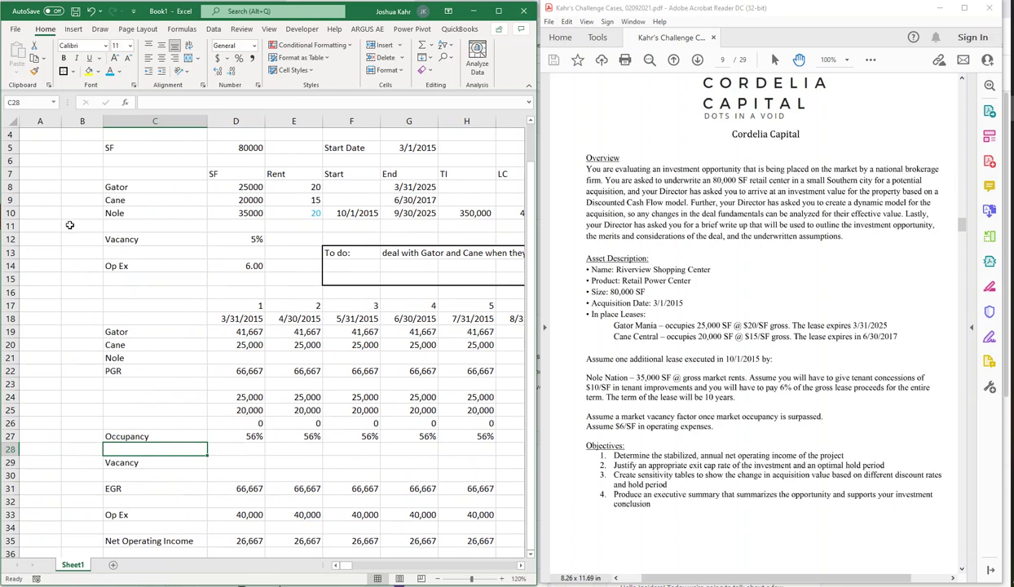
# - Insert five blank rows at row 17, above the month numbers
pyautogui.click(12, 304)
pyautogui.hotkey('ctrl', 'shift', '=')
pyautogui.hotkey('ctrl', 'shift', '=')
pyautogui.hotkey('ctrl', 'shift', '=')
pyautogui.hotkey('ctrl', 'shift', '=')
pyautogui.hotkey('ctrl', 'shift', '=')
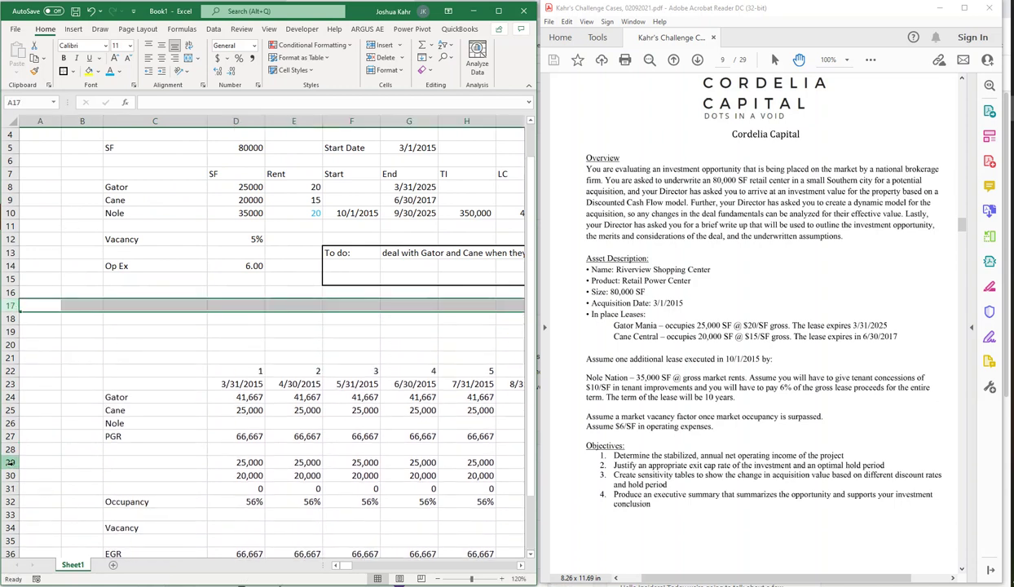
# - Move the tenant square-footage and Occupancy rows 29:32 up to rows 17:20
pyautogui.moveTo(13, 463); pyautogui.dragTo(13, 501)
pyautogui.hotkey('ctrl', 'c')
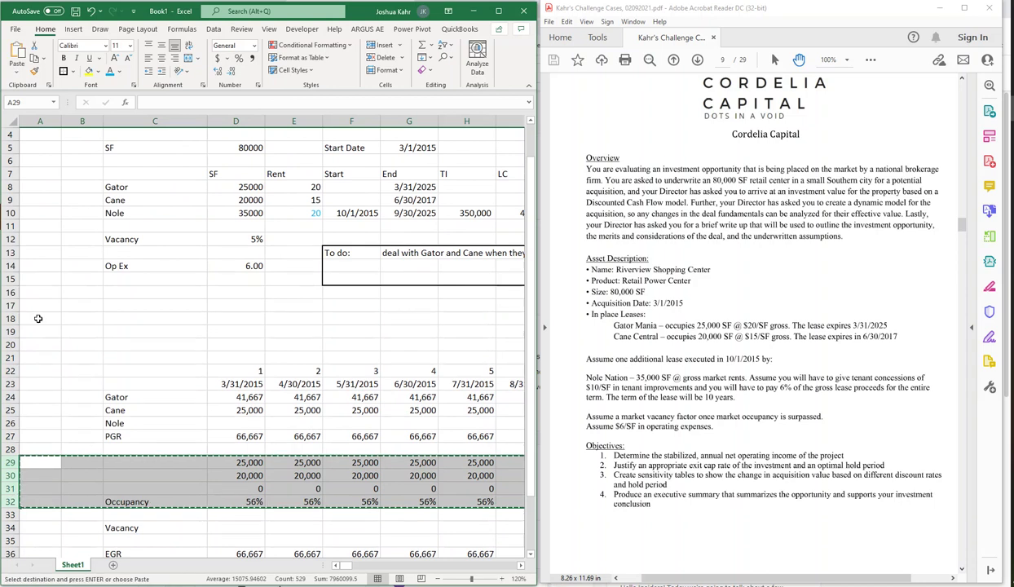
pyautogui.click(38, 303)
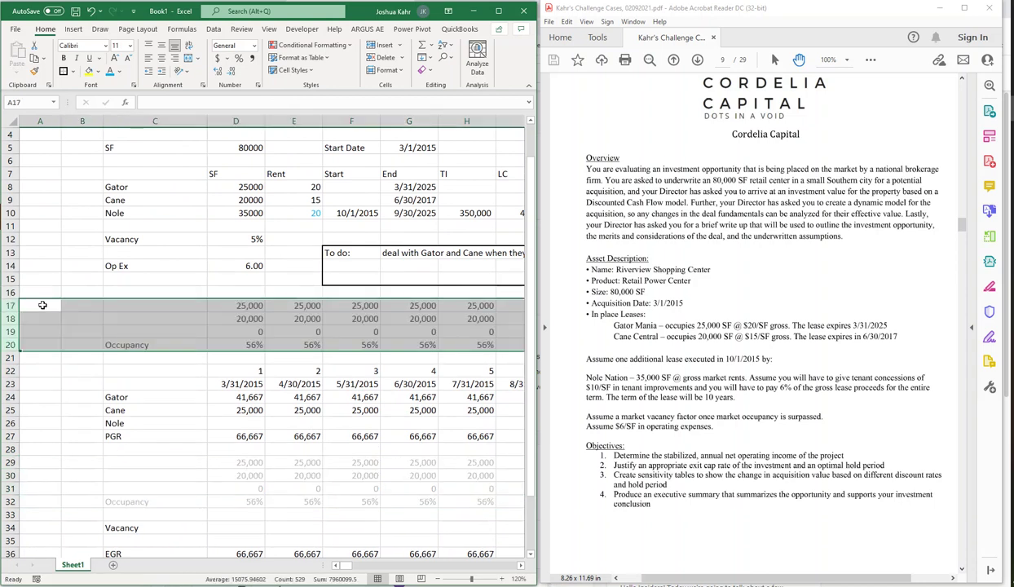
# - Delete the emptied rows 29:33 between PGR and Vacancy
pyautogui.click(236, 371)
pyautogui.moveTo(10, 462); pyautogui.dragTo(18, 511)
pyautogui.hotkey('ctrl', '-')
# - Begin an IF formula in Vacancy cell D29 testing whether 1-D12 is greater than or equal to occupancy D20
pyautogui.press('Right')
pyautogui.press('Right')
pyautogui.press('Right')
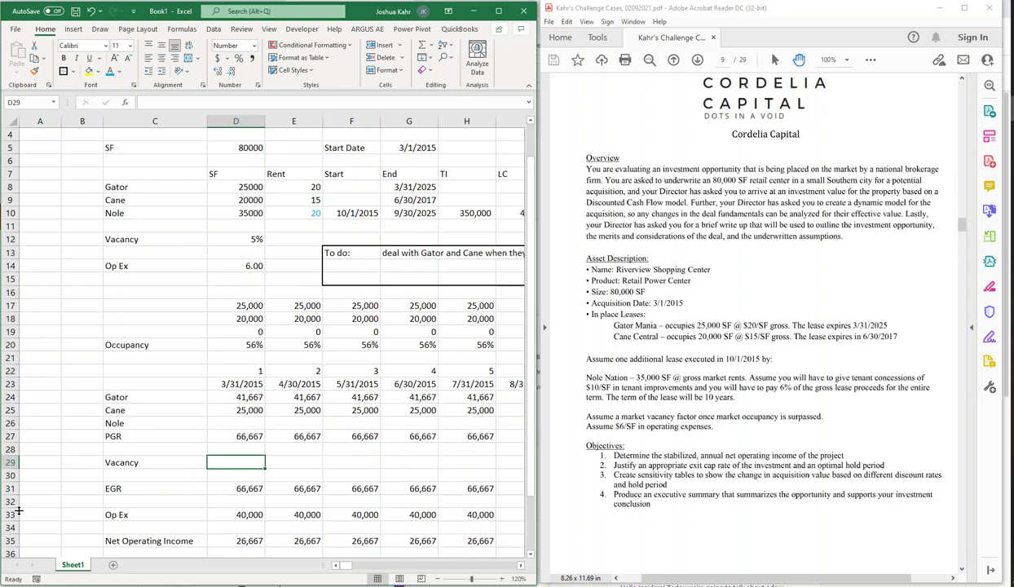
pyautogui.write('+')
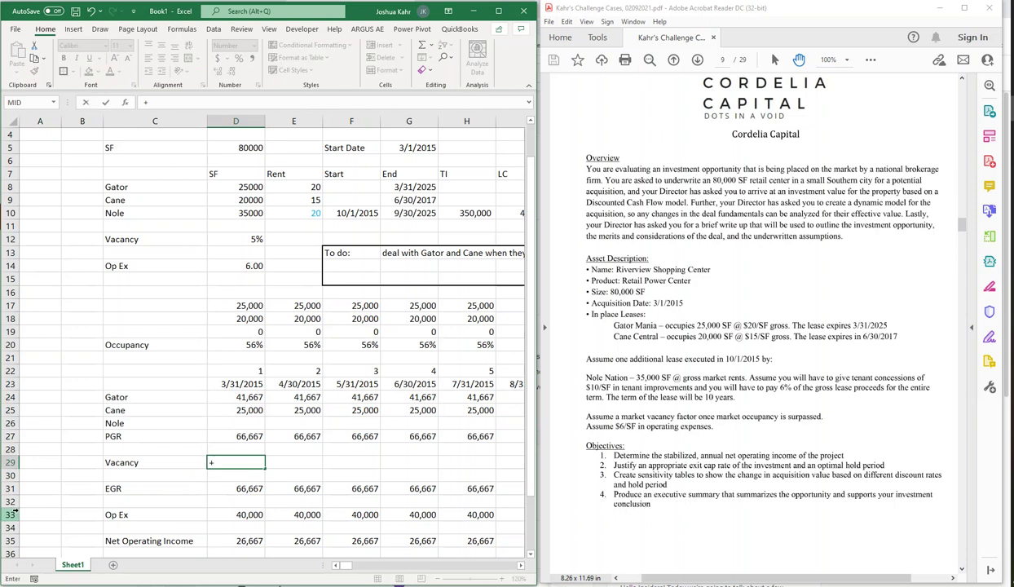
pyautogui.write('if(')
pyautogui.press('Up')
pyautogui.press('Up')
pyautogui.press('Up')
pyautogui.press('Up')
pyautogui.press('Up')
pyautogui.press('Up')
pyautogui.press('Up')
pyautogui.press('Up')
pyautogui.press('Up')
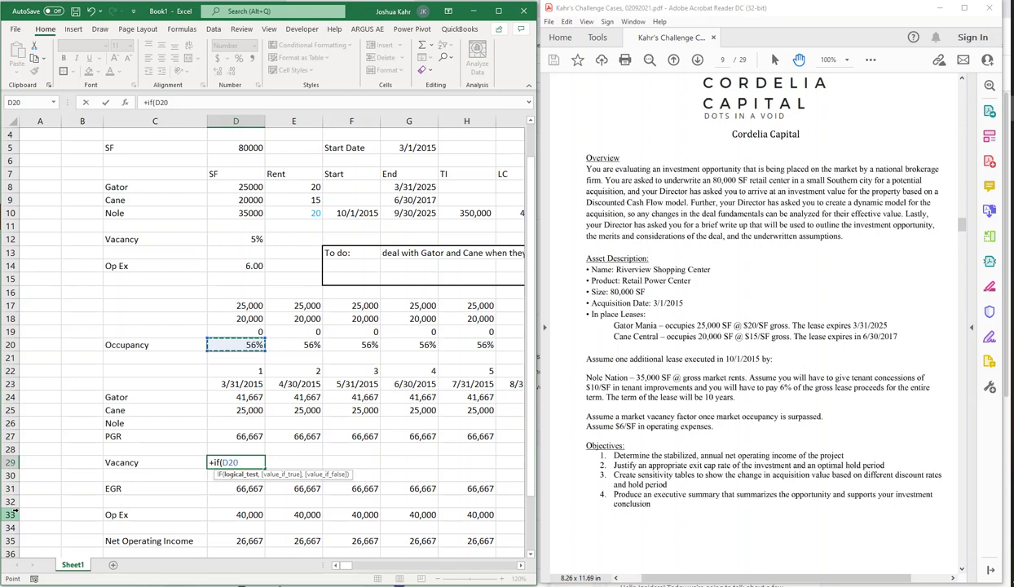
pyautogui.press('BackSpace')
pyautogui.press('BackSpace')
pyautogui.press('BackSpace')
pyautogui.write('1-')
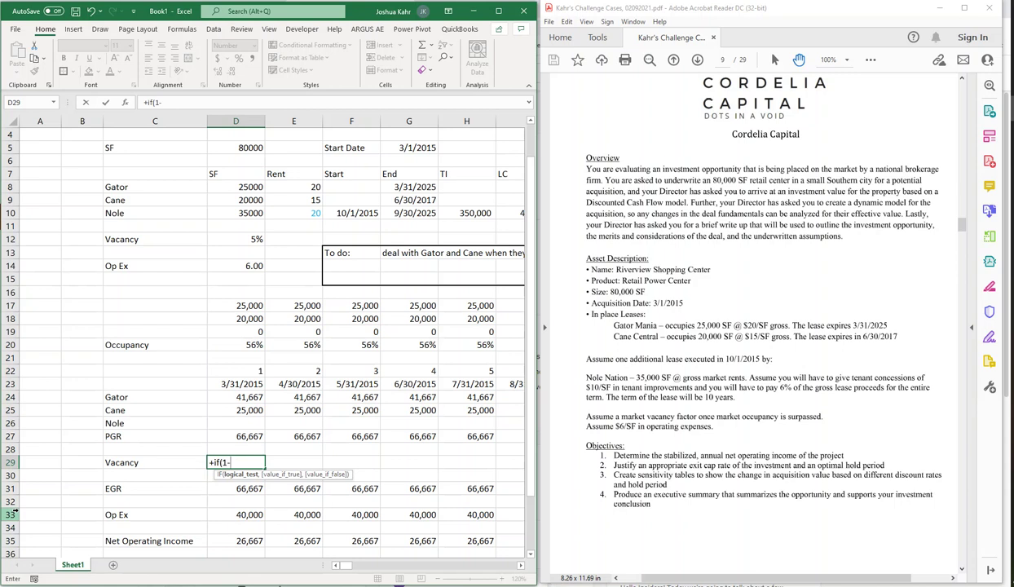
pyautogui.click(257, 237)
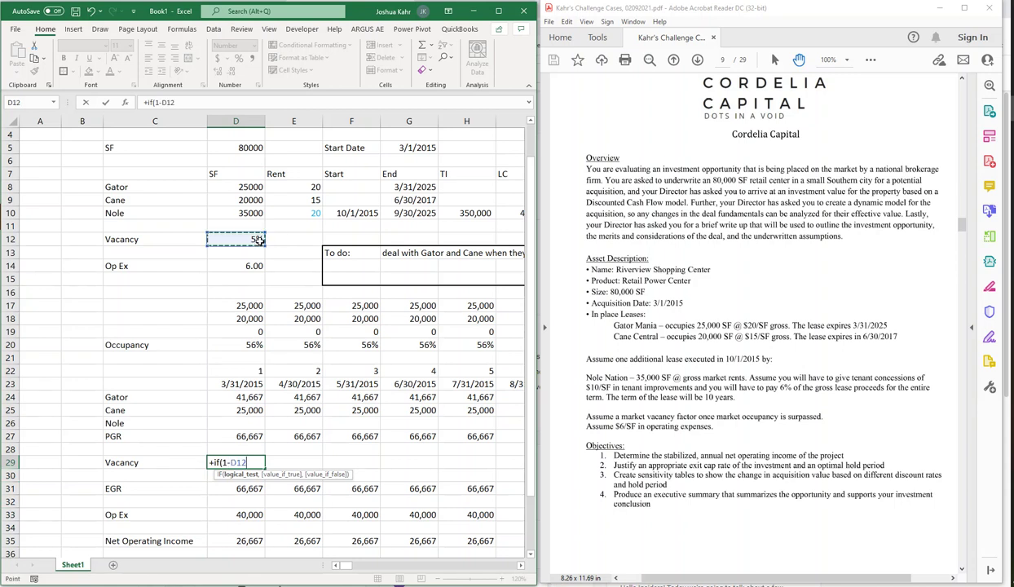
pyautogui.write('>=')
pyautogui.click(237, 345)
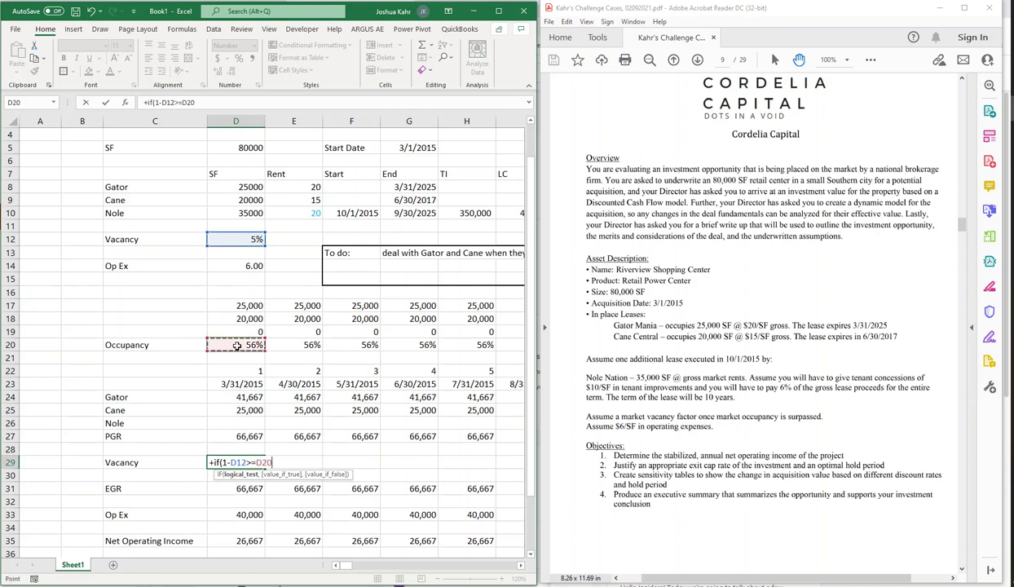
# - Complete the D29 vacancy formula to return 0 when true and D12*D27*-1 otherwise
pyautogui.write(',')
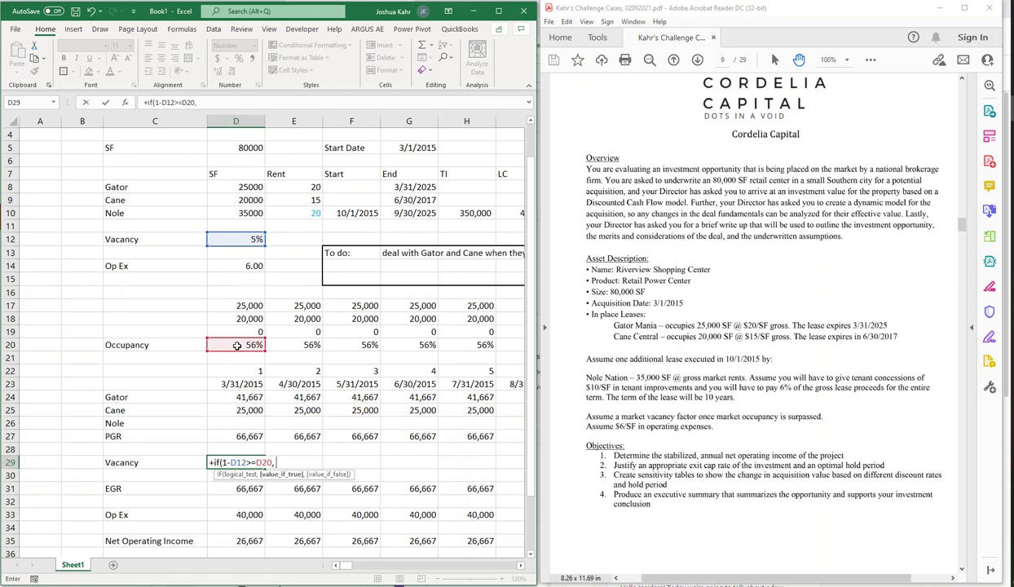
pyautogui.write(' 0,')
pyautogui.click(256, 239)
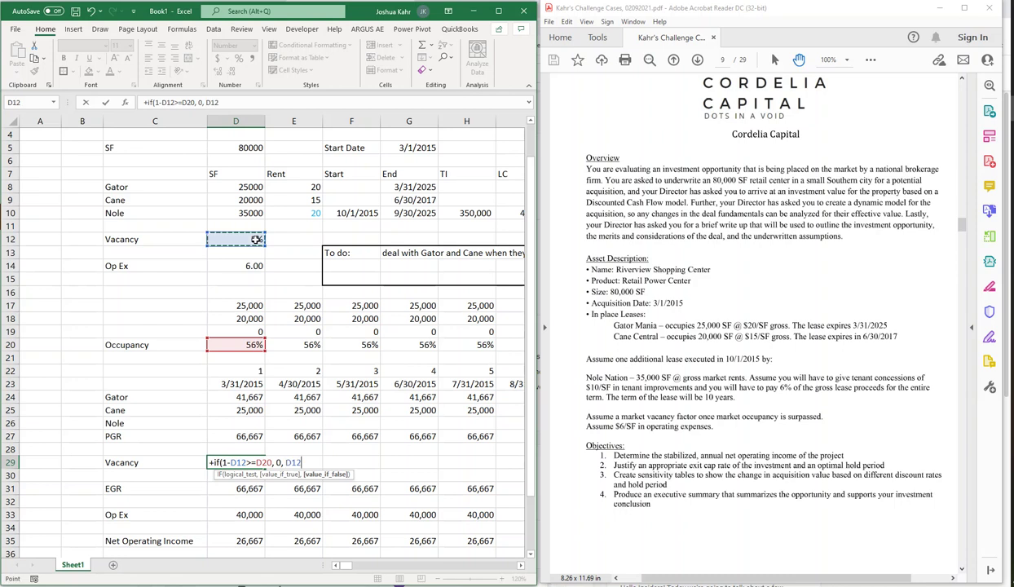
pyautogui.write('*')
pyautogui.click(243, 436)
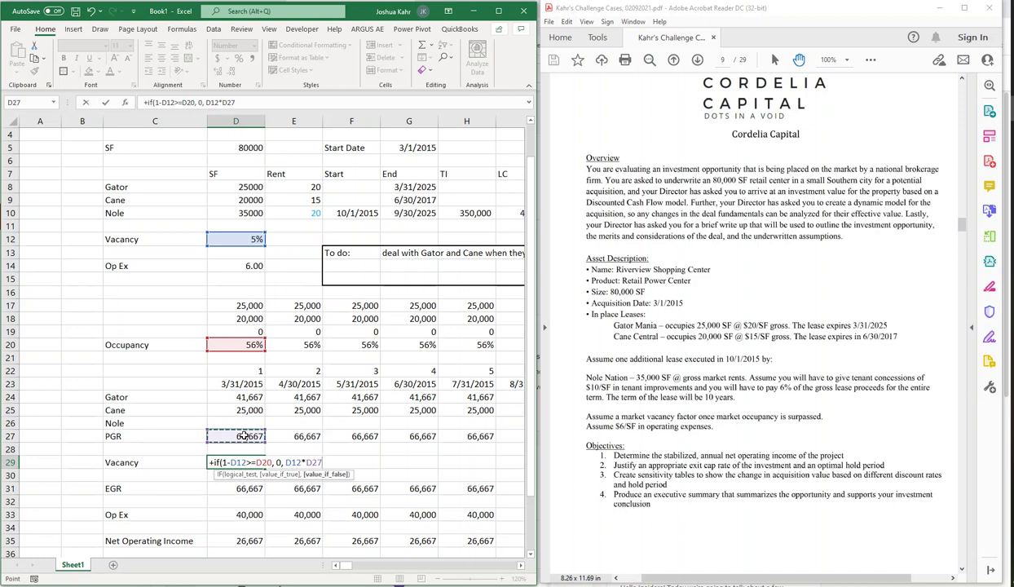
pyautogui.write('*-1')
pyautogui.hotkey('ctrl', 'Return')
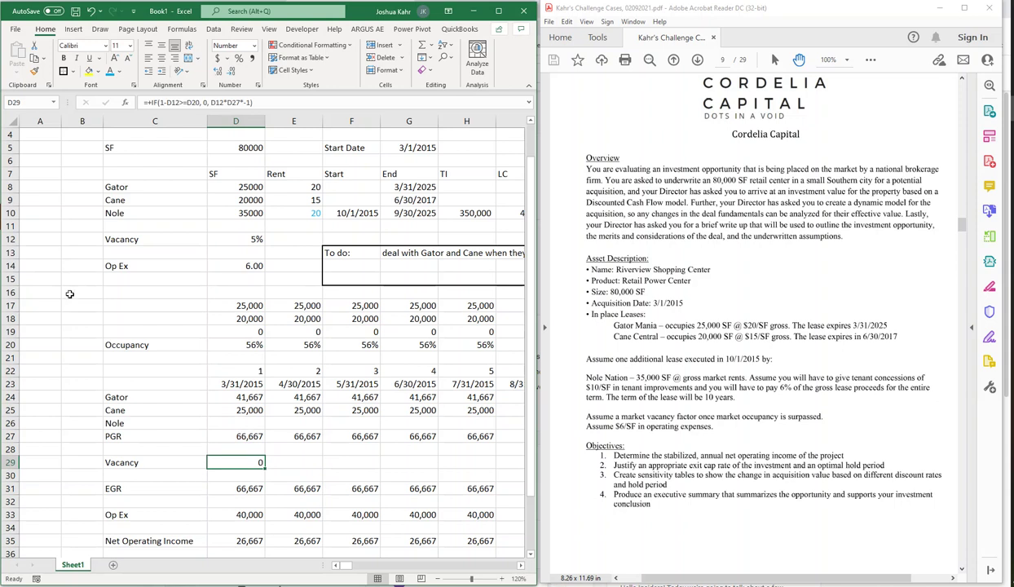
# - Make both references to the vacancy rate D12 absolute in the D29 formula
pyautogui.press('F2')
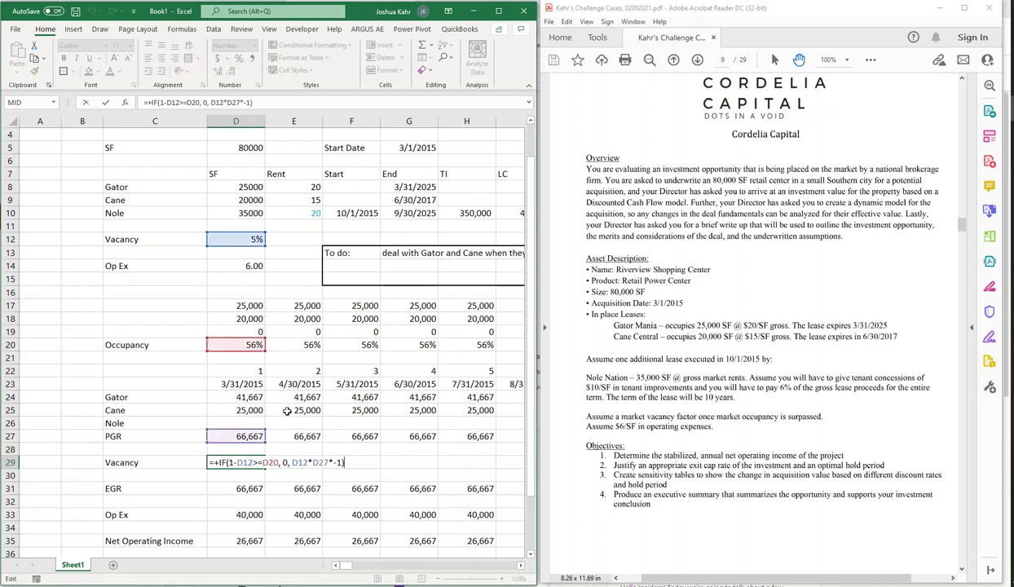
pyautogui.click(296, 462)
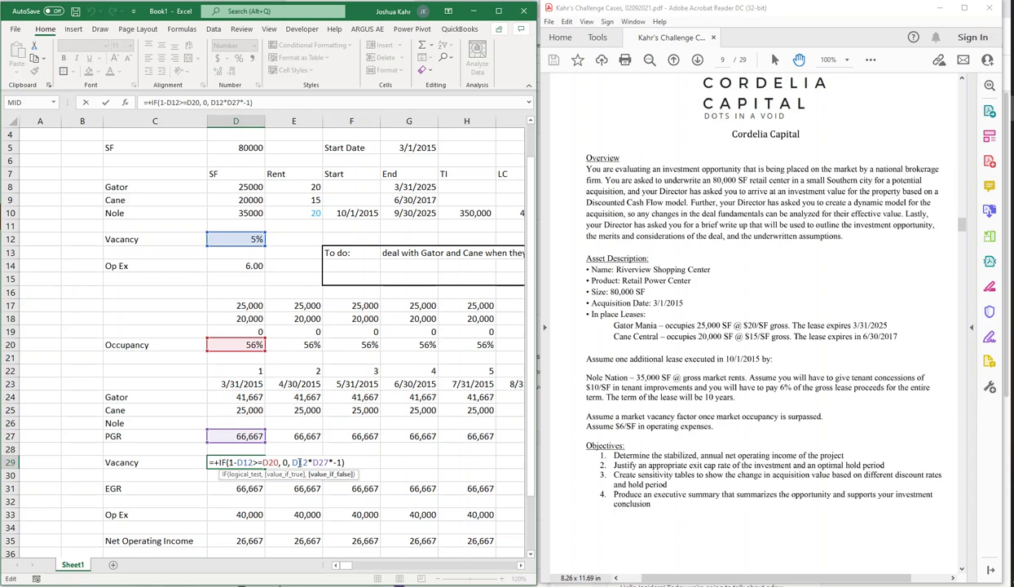
pyautogui.press('F4')
pyautogui.doubleClick(243, 462)
pyautogui.press('F4')
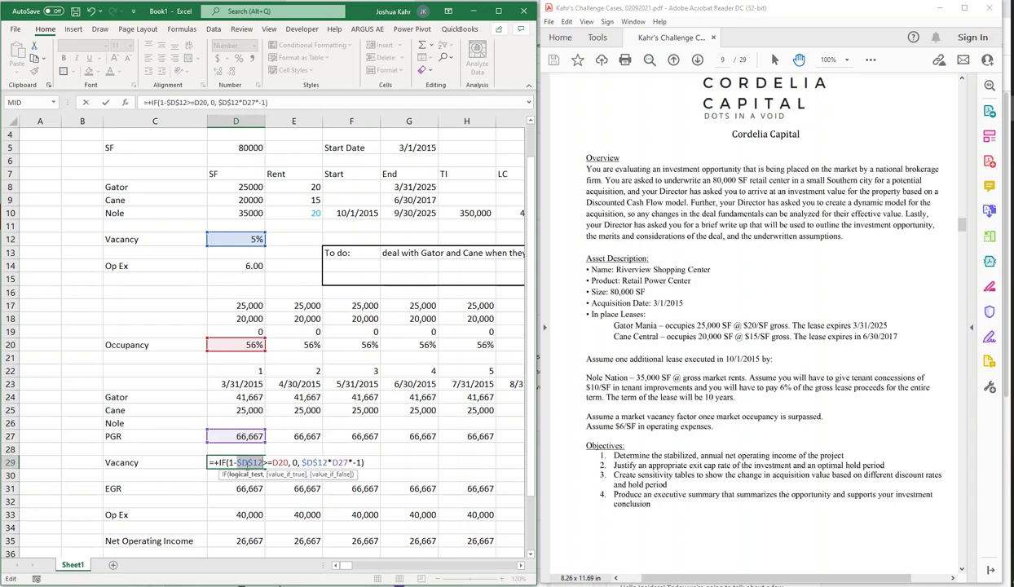
pyautogui.hotkey('ctrl', 'Return')
# - Copy the vacancy formula from D29 across the Vacancy row through Q29
pyautogui.hotkey('ctrl', 'c')
pyautogui.hotkey('shift', 'Right')
pyautogui.hotkey('shift', 'Right')
pyautogui.hotkey('shift', 'Right')
pyautogui.hotkey('shift', 'Right')
pyautogui.hotkey('shift', 'Right')
pyautogui.hotkey('shift', 'Right')
pyautogui.hotkey('shift', 'Right')
pyautogui.hotkey('shift', 'Right')
pyautogui.hotkey('shift', 'Right')
pyautogui.hotkey('shift', 'Right')
pyautogui.hotkey('shift', 'Right')
pyautogui.hotkey('shift', 'Right')
pyautogui.hotkey('shift', 'Right')
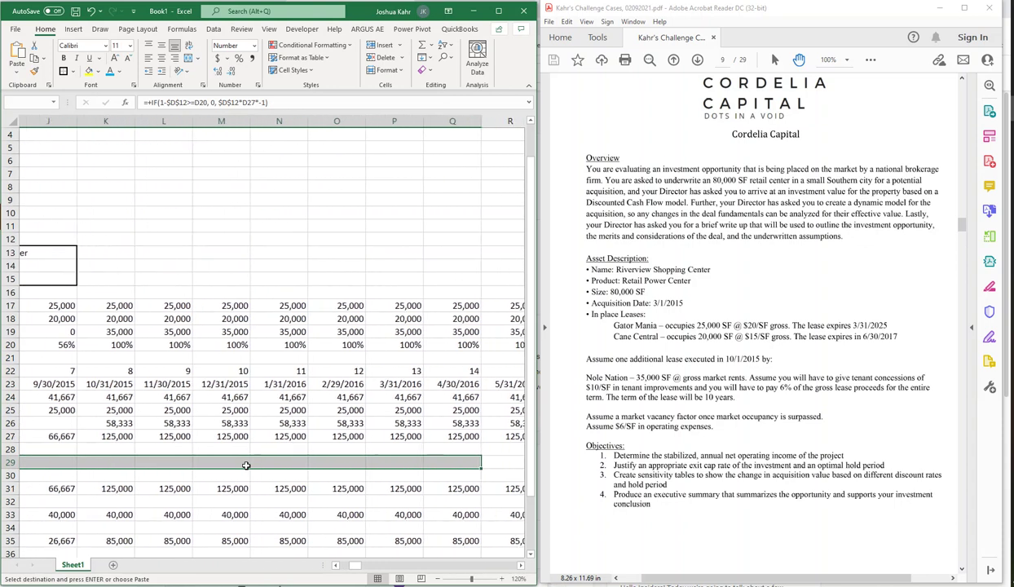
pyautogui.hotkey('ctrl', 'v')
# - Check the copied vacancy formula in K29, the 10/31/2015 month when Nole's lease is in place
pyautogui.press('Right')
pyautogui.press('Right')
pyautogui.press('Right')
pyautogui.press('Right')
pyautogui.press('Right')
pyautogui.press('Right')
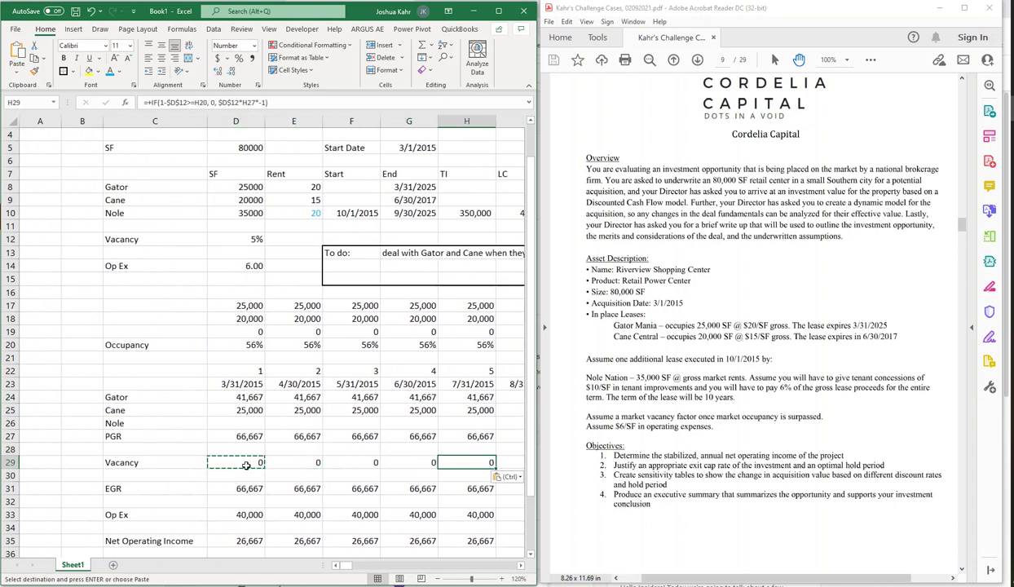
pyautogui.press('Right')
pyautogui.press('Right')
pyautogui.press('Left')
pyautogui.press('F2')
pyautogui.press('Escape')
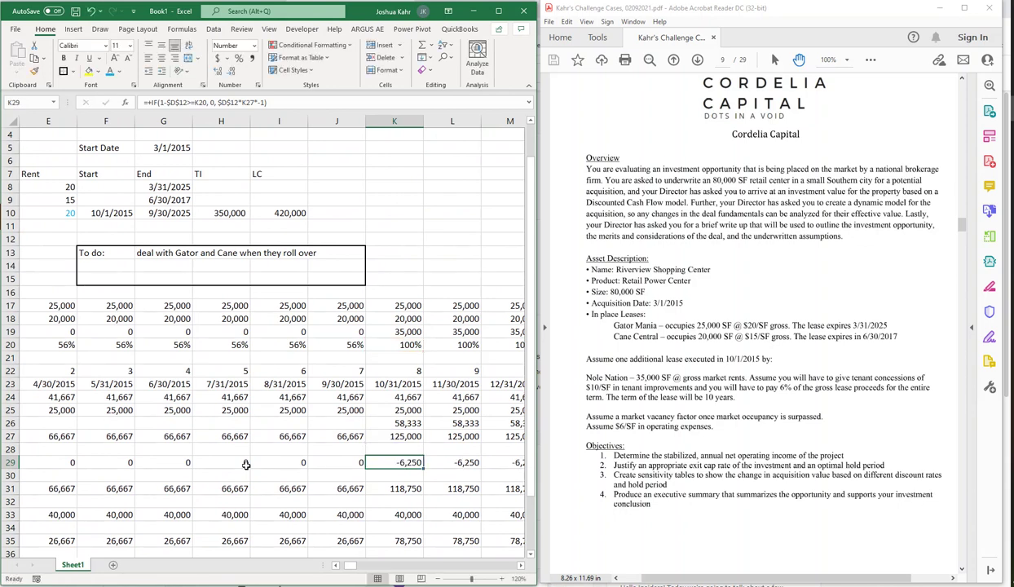
# - Extend the vacancy formula from Q29 through the last month in EE29
pyautogui.press('Right')
pyautogui.press('Right')
pyautogui.press('Right')
pyautogui.press('Right')
pyautogui.press('Right')
pyautogui.press('Right')
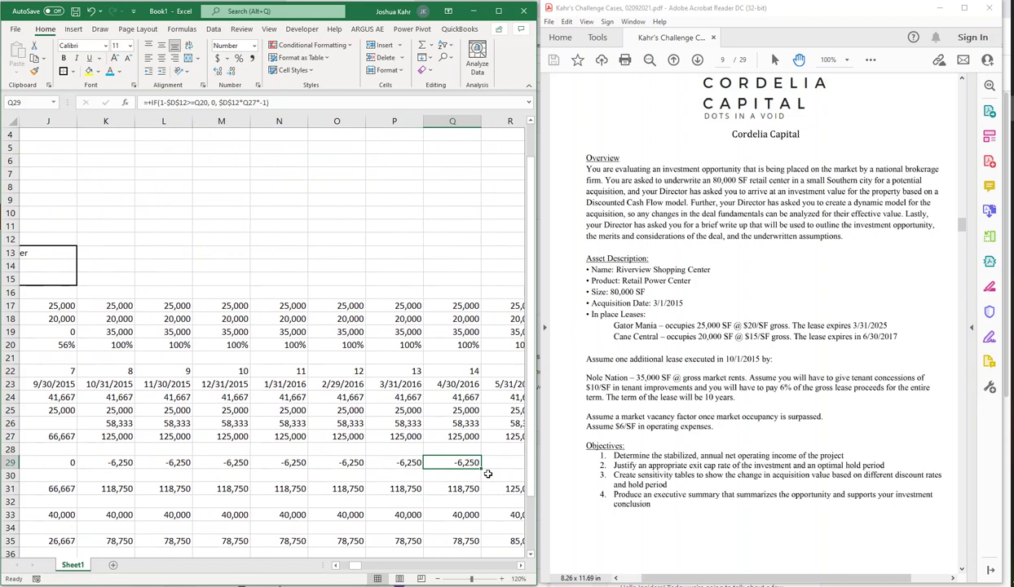
pyautogui.moveTo(480, 467); pyautogui.dragTo(88, 462)
pyautogui.hotkey('ctrl', 'Left')
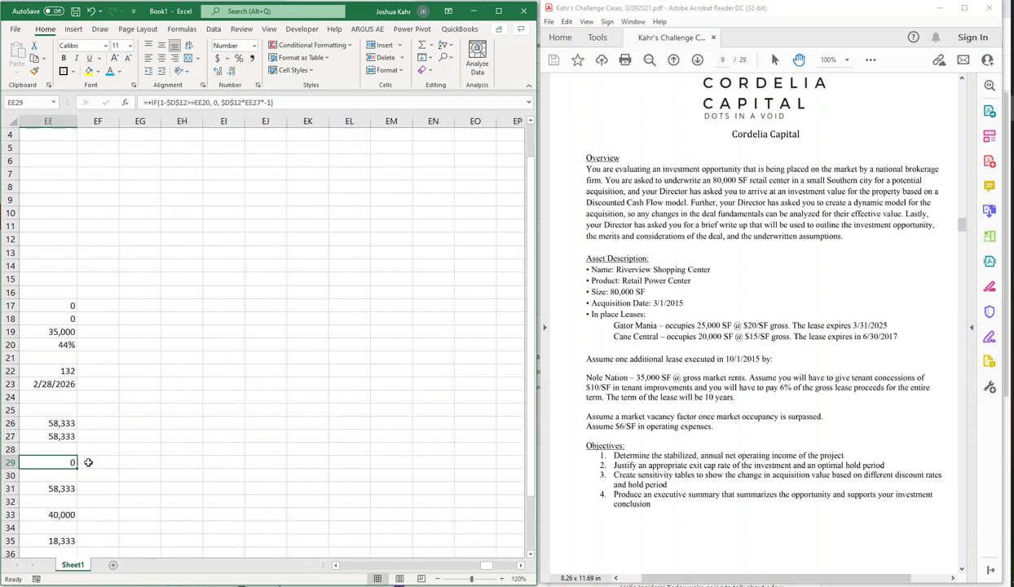
# - Examine the monthly Vacancy values in row 29 before and after Nole's lease starts
pyautogui.press('Right')
pyautogui.press('Right')
pyautogui.press('Right')
pyautogui.press('Right')
pyautogui.press('Right')
pyautogui.press('Right')
pyautogui.press('Right')
pyautogui.press('Right')
pyautogui.press('Right')
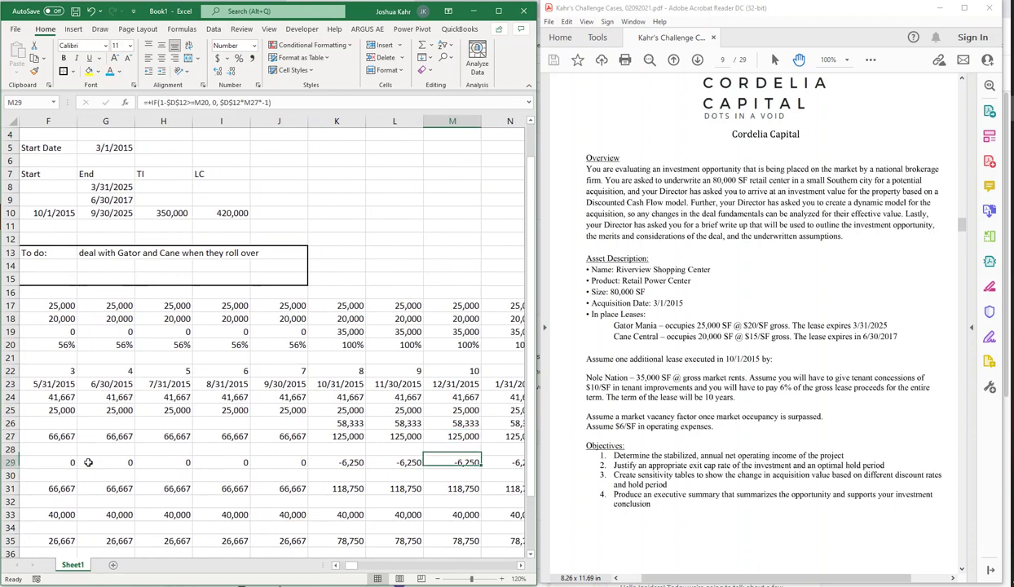
pyautogui.press('Left')
pyautogui.press('Left')
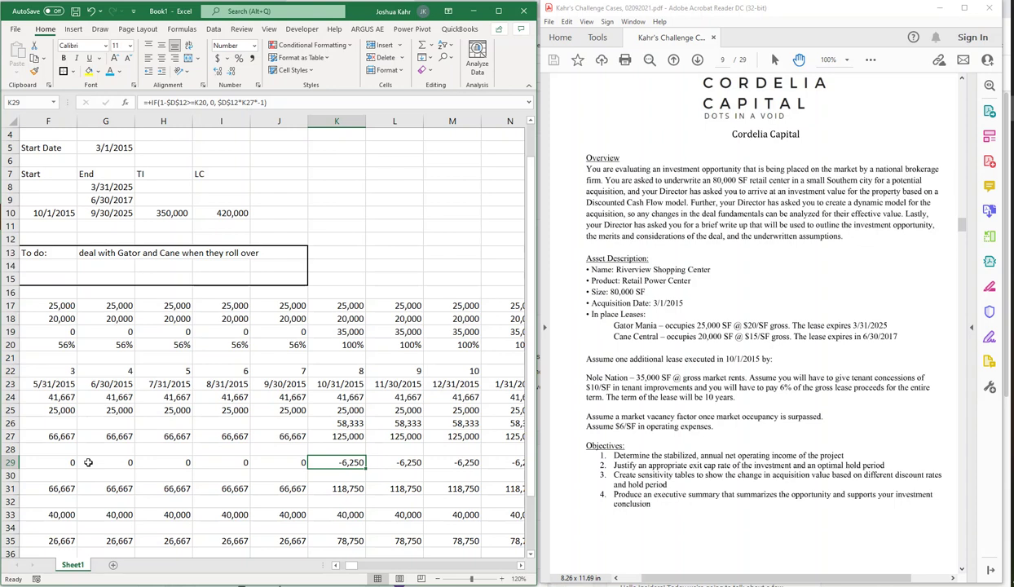
pyautogui.press('Left')
pyautogui.press('Left')
pyautogui.press('Left')
pyautogui.press('Left')
pyautogui.press('Left')
pyautogui.press('Left')
pyautogui.press('Left')
pyautogui.press('Left')
pyautogui.press('Left')
pyautogui.press('Left')
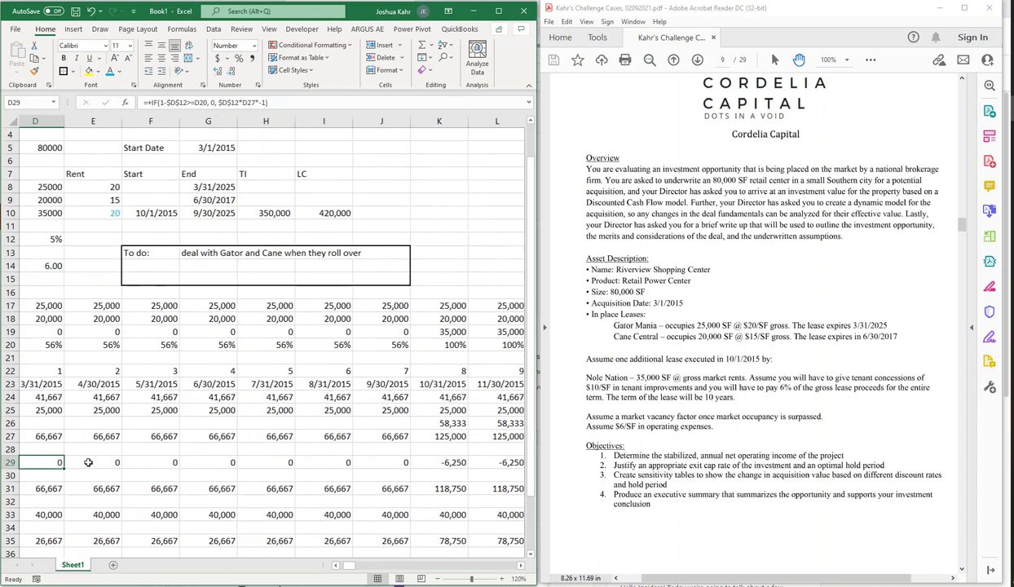
pyautogui.press('Right')
pyautogui.press('Right')
pyautogui.press('Right')
pyautogui.press('Right')
pyautogui.press('Right')
pyautogui.press('Right')
pyautogui.press('Right')
pyautogui.press('Right')
pyautogui.press('Right')
pyautogui.press('Right')
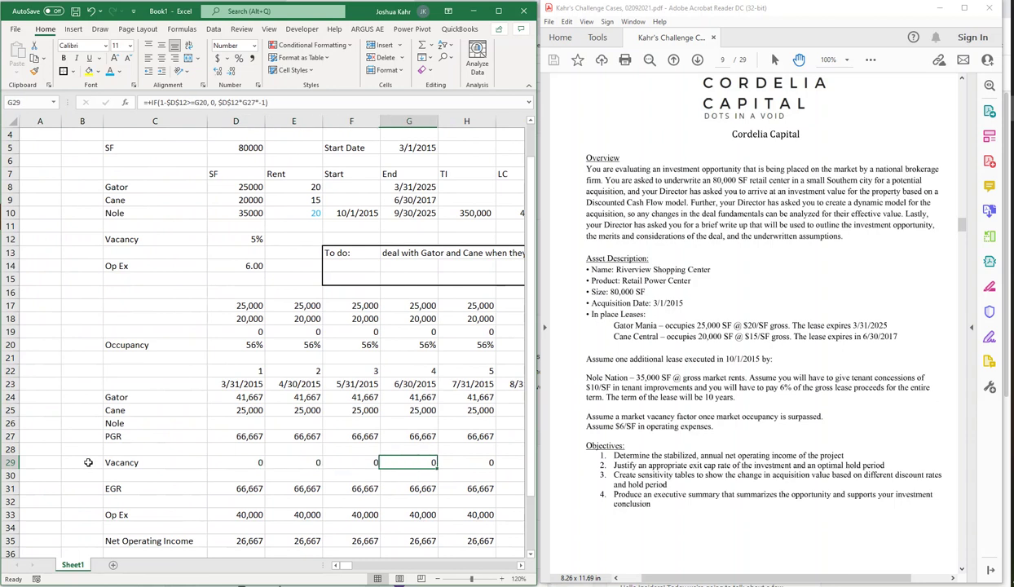
pyautogui.press('Right')
pyautogui.press('Right')
pyautogui.press('Right')
pyautogui.press('Left')
pyautogui.press('Left')
pyautogui.press('Left')
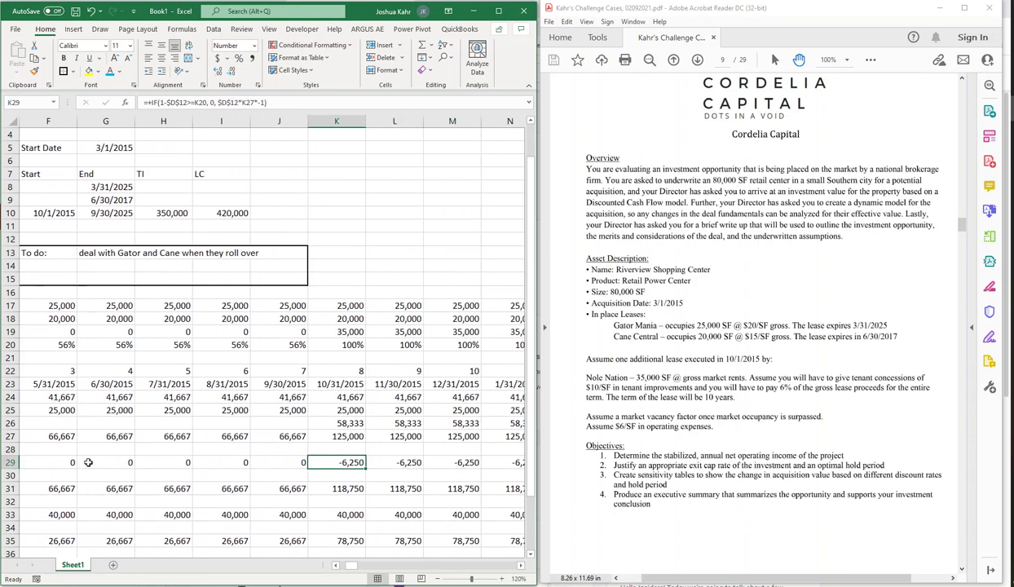
# - Add a bottom border to the Nole rent row above PGR, from D26 through EE26
pyautogui.press('Up')
pyautogui.press('Up')
pyautogui.press('Up')
pyautogui.press('Left')
pyautogui.press('Left')
pyautogui.press('Left')
pyautogui.press('Left')
pyautogui.press('Left')
pyautogui.press('Left')
pyautogui.press('Left')
pyautogui.press('Left')
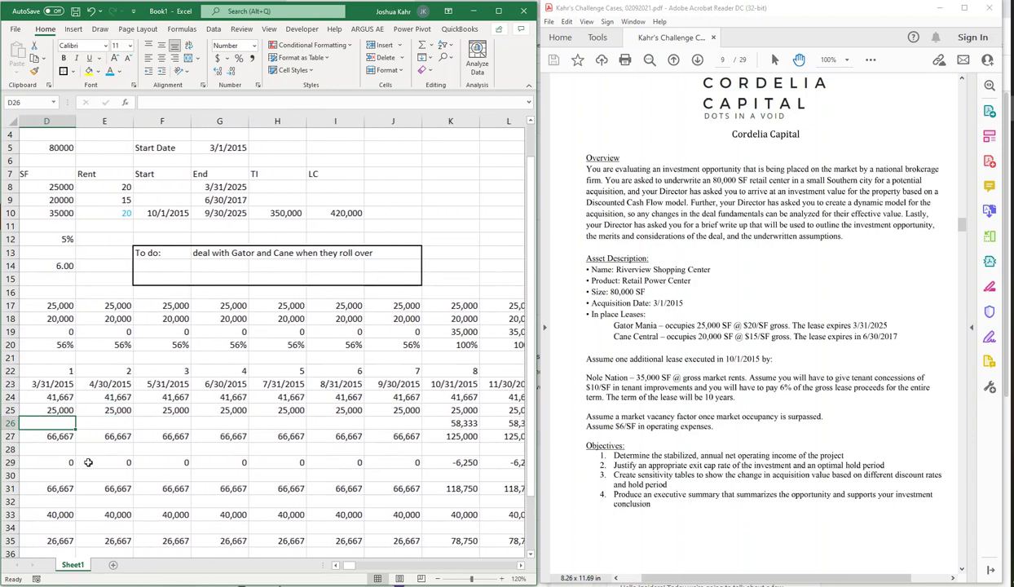
pyautogui.press('Left')
pyautogui.hotkey('shift', 'Right')
pyautogui.hotkey('shift', 'Right')
pyautogui.hotkey('shift', 'Right')
pyautogui.hotkey('shift', 'Right')
pyautogui.hotkey('shift', 'Right')
pyautogui.hotkey('shift', 'Right')
pyautogui.hotkey('shift', 'Right')
pyautogui.hotkey('shift', 'Right')
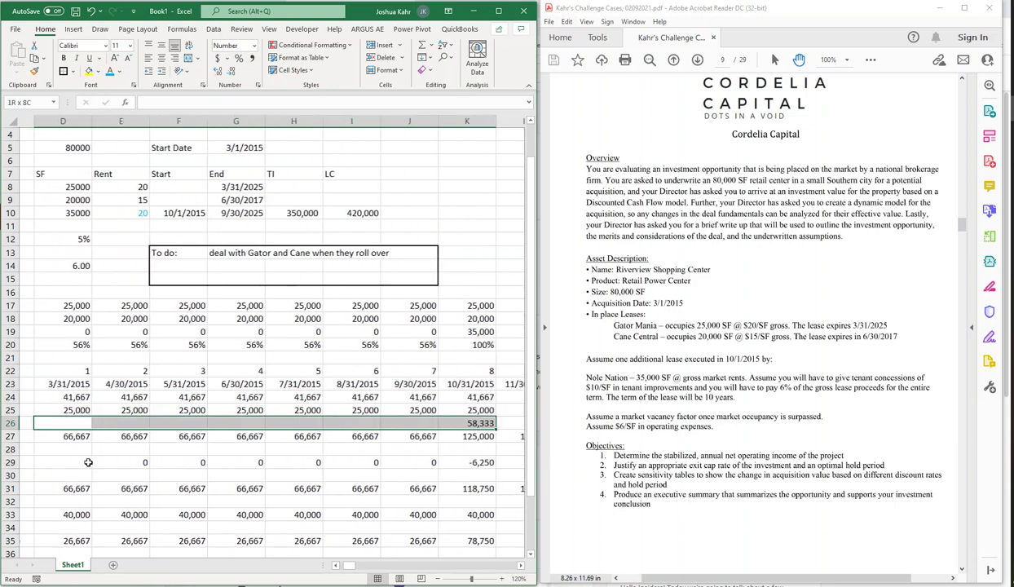
pyautogui.hotkey('ctrl', 'shift', 'Right')
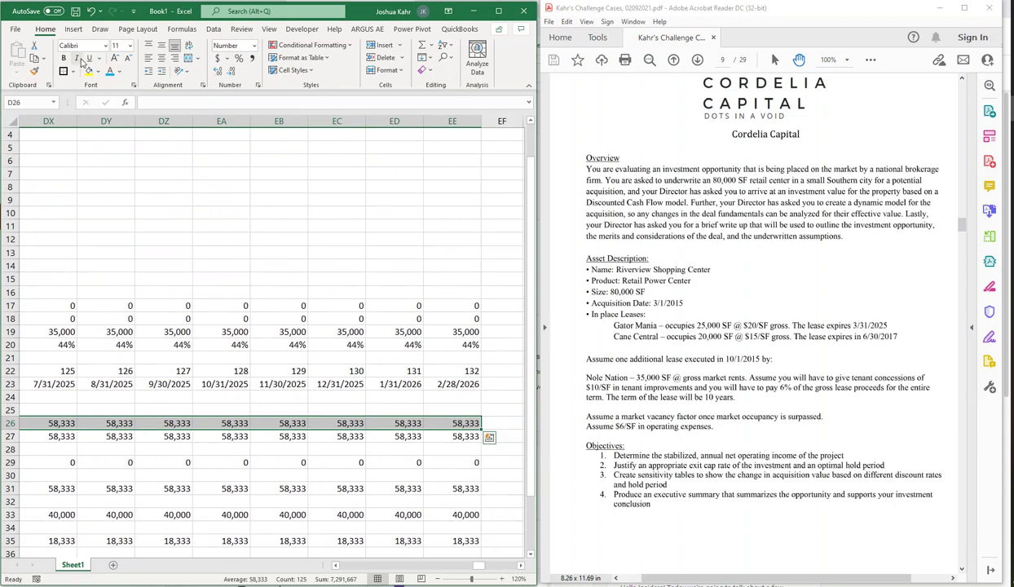
pyautogui.click(76, 71)
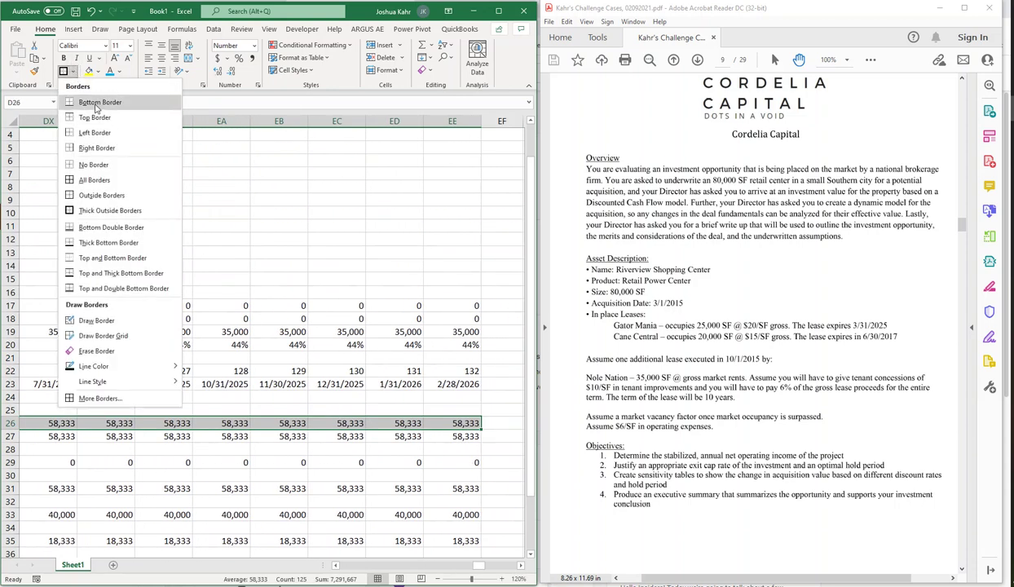
pyautogui.click(90, 99)
# - Review how the Vacancy row responds to the occupancy change between 9/30/2015 and 10/31/2015
pyautogui.click(236, 382)
pyautogui.click(347, 487)
pyautogui.click(349, 463)
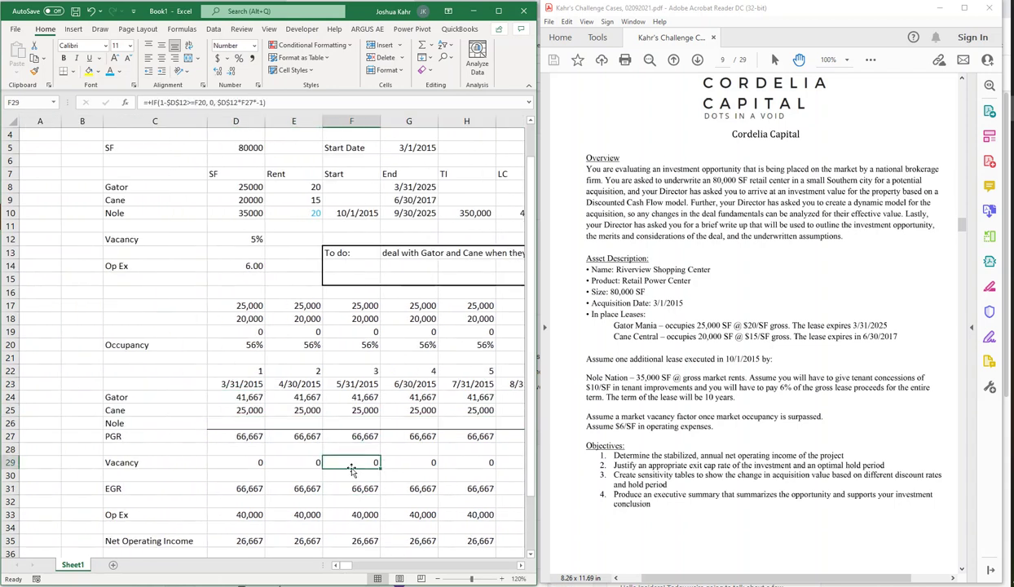
pyautogui.press('Right')
pyautogui.press('Right')
pyautogui.press('Right')
pyautogui.press('Right')
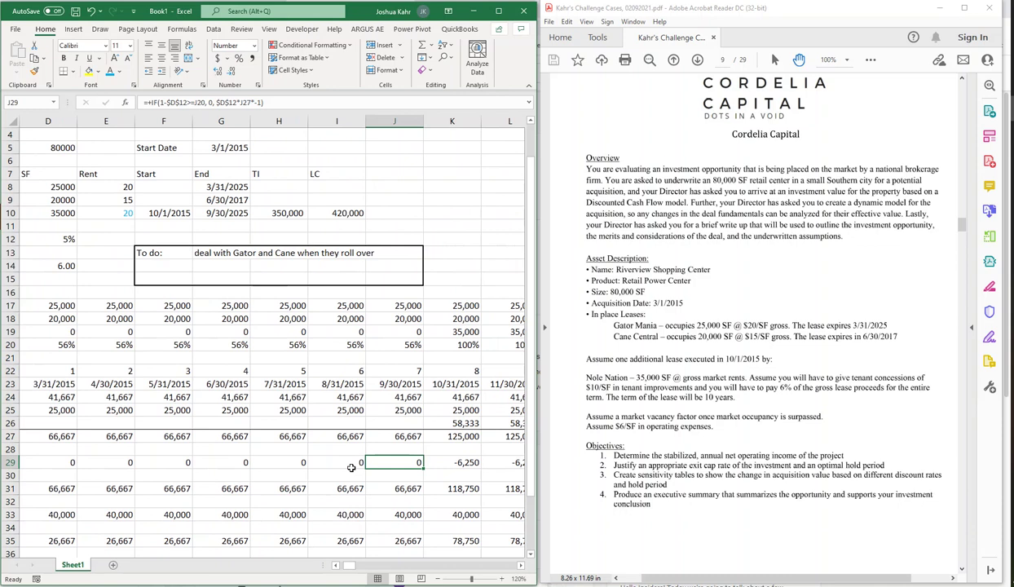
pyautogui.press('Right')
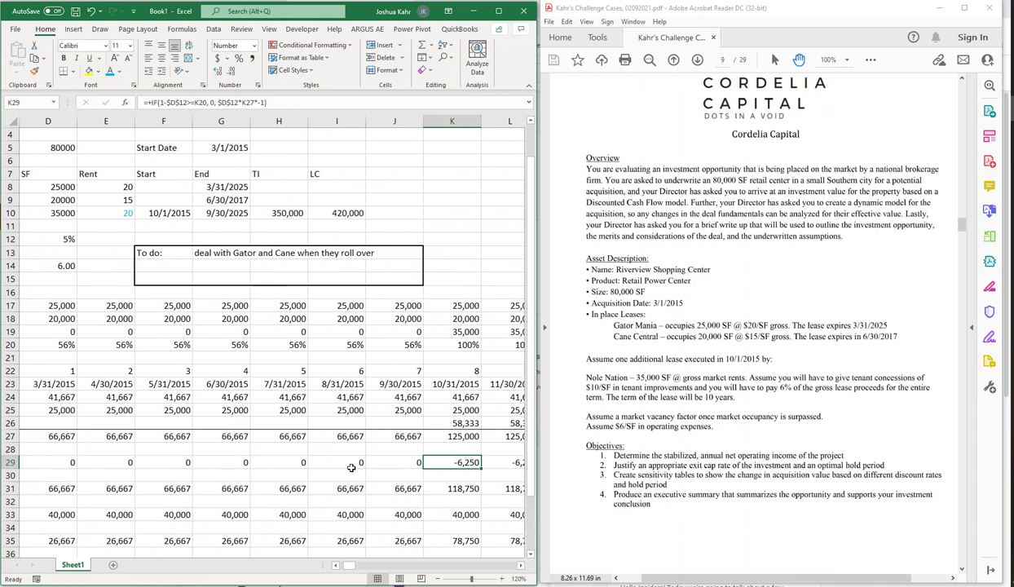
pyautogui.press('Left')
pyautogui.press('Left')
pyautogui.press('Left')
pyautogui.press('Left')
pyautogui.press('Left')
pyautogui.press('Left')
pyautogui.press('Left')
pyautogui.press('Left')
pyautogui.press('Left')
pyautogui.press('Left')
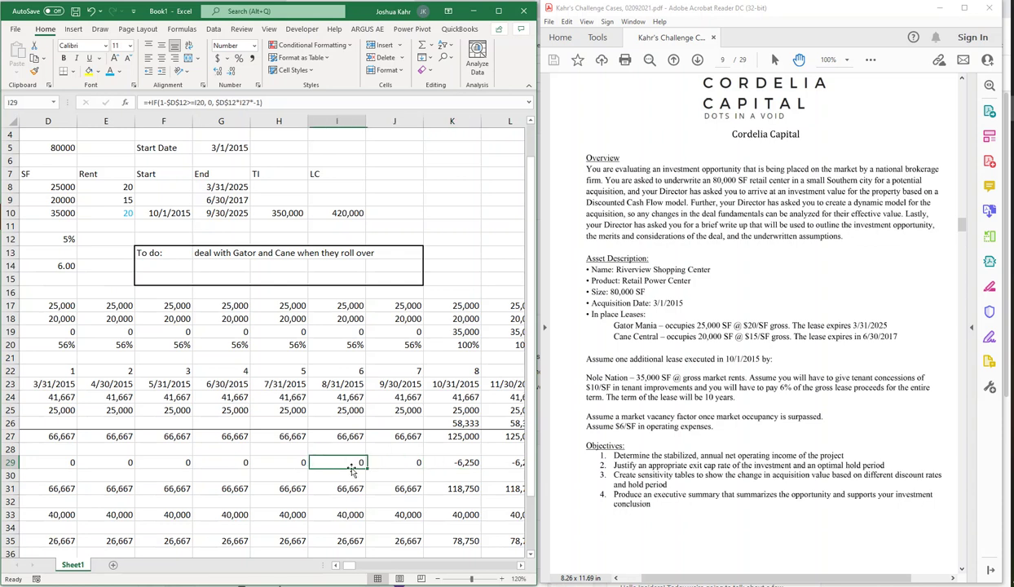
pyautogui.press('Down')
pyautogui.press('Down')
pyautogui.press('Down')
pyautogui.press('Down')
pyautogui.press('Down')
pyautogui.press('Down')
pyautogui.press('Down')
pyautogui.press('Down')
pyautogui.press('Down')
pyautogui.press('Down')
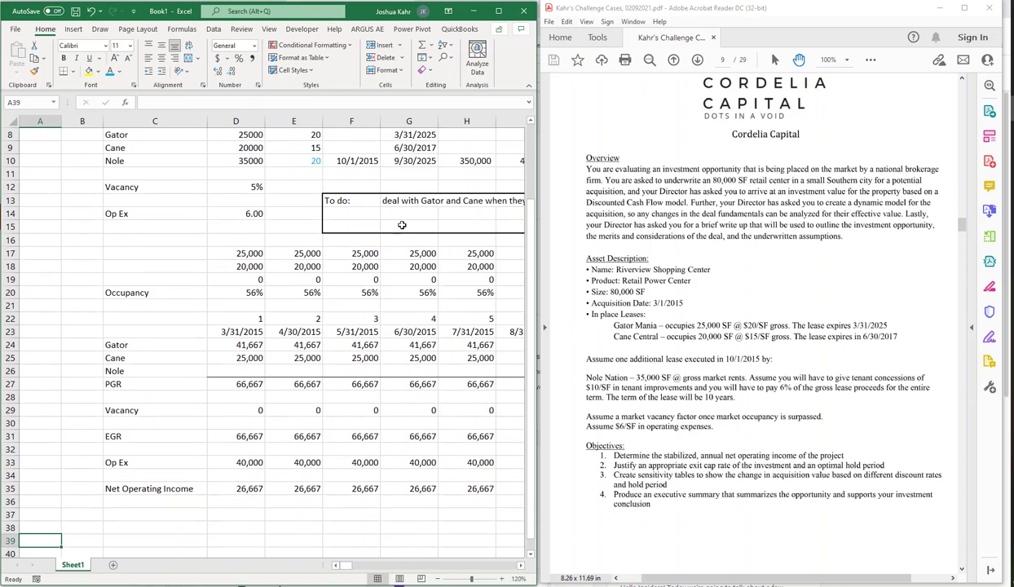
pyautogui.click(408, 253)
pyautogui.scroll(3, 408, 280)
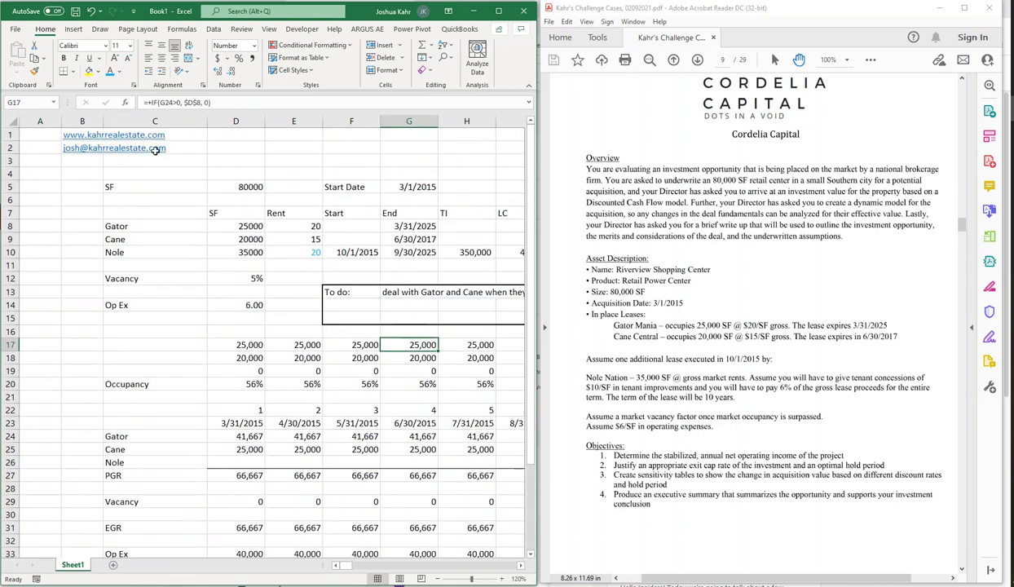